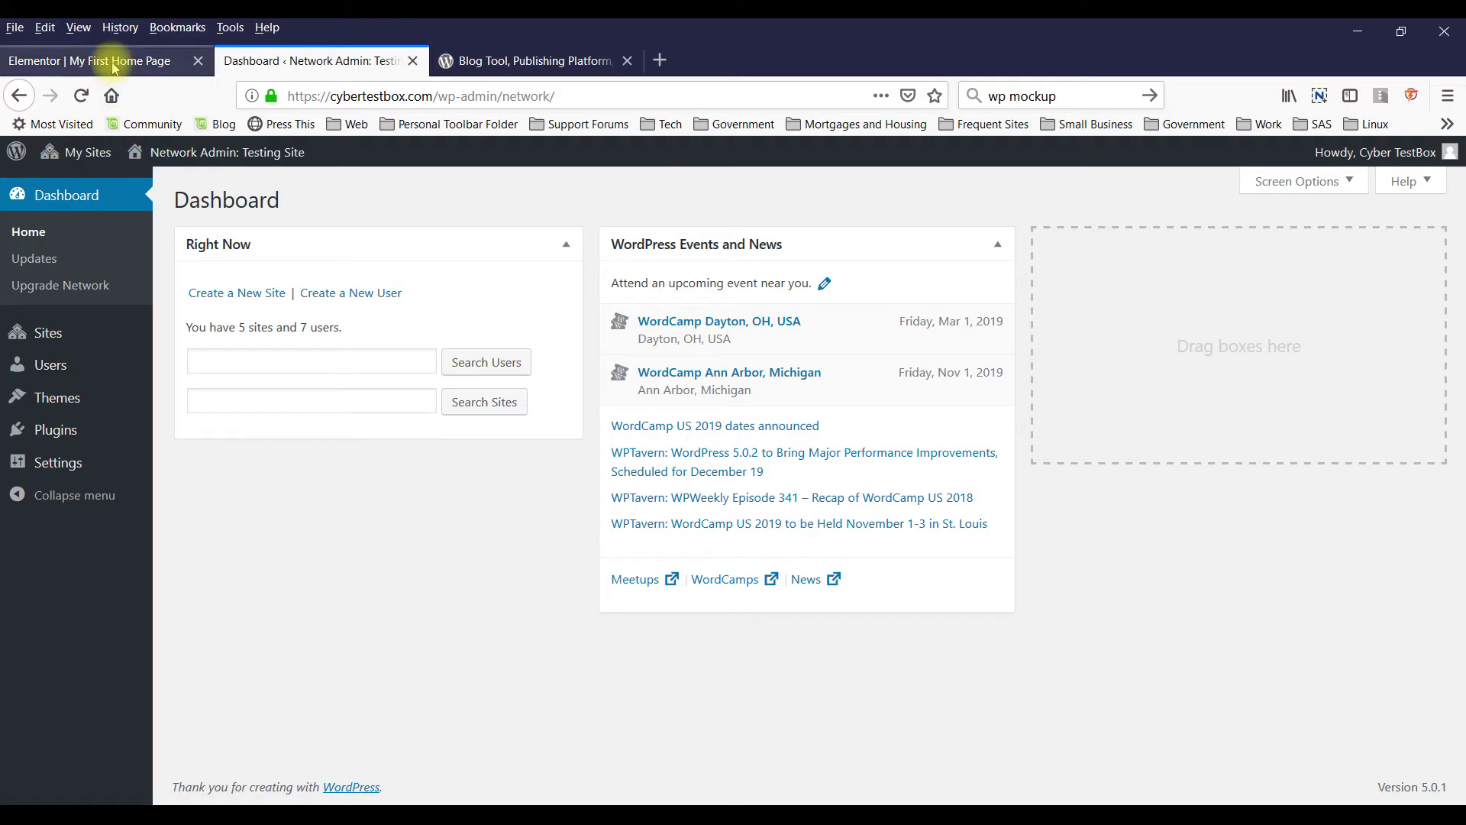
- Open Network Admin's Sites list and visit the test01 site's front end
{"action": "mouse_move", "coordinate": [107, 153]}
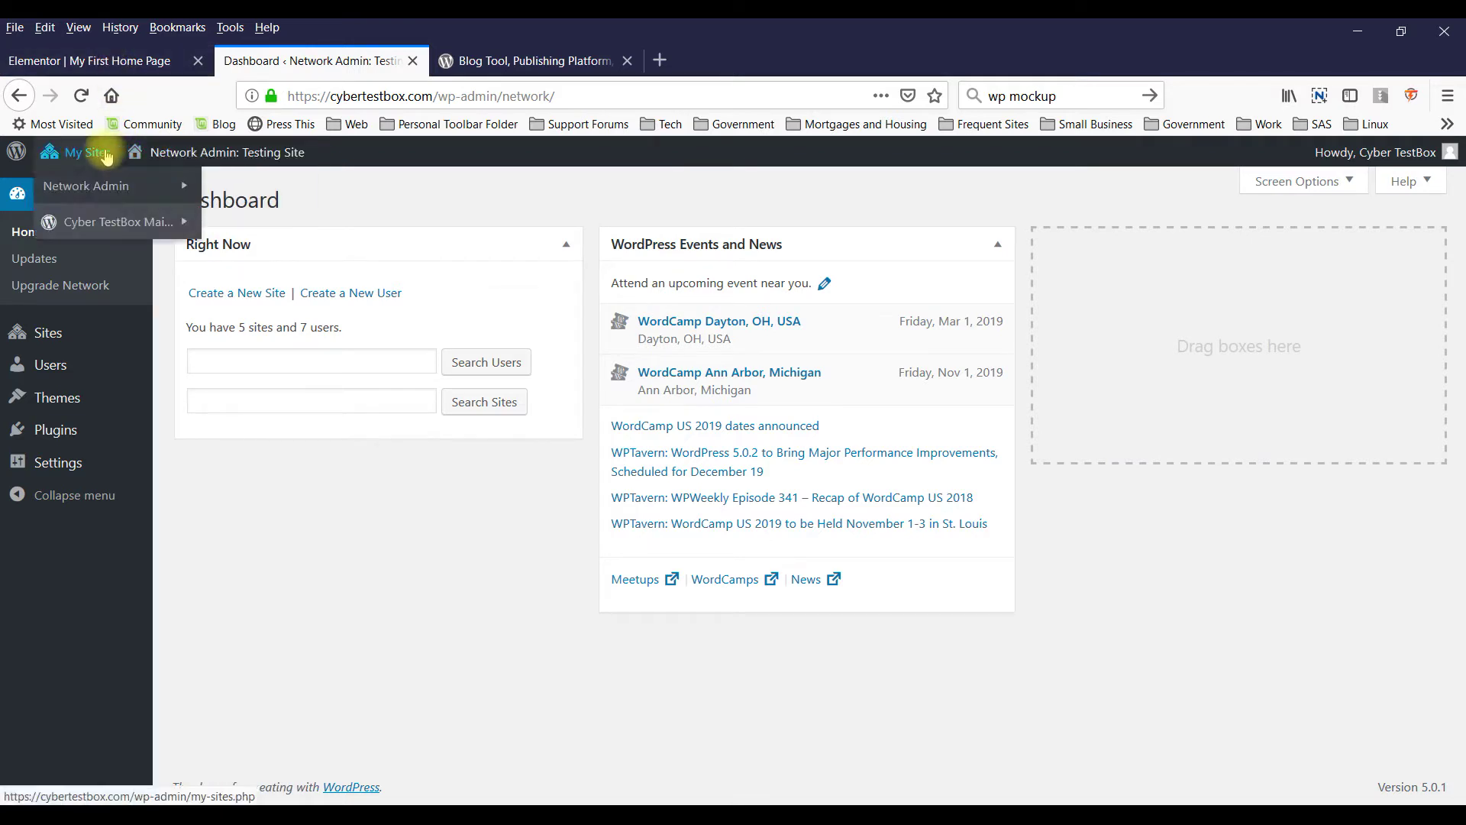
{"action": "mouse_move", "coordinate": [114, 197]}
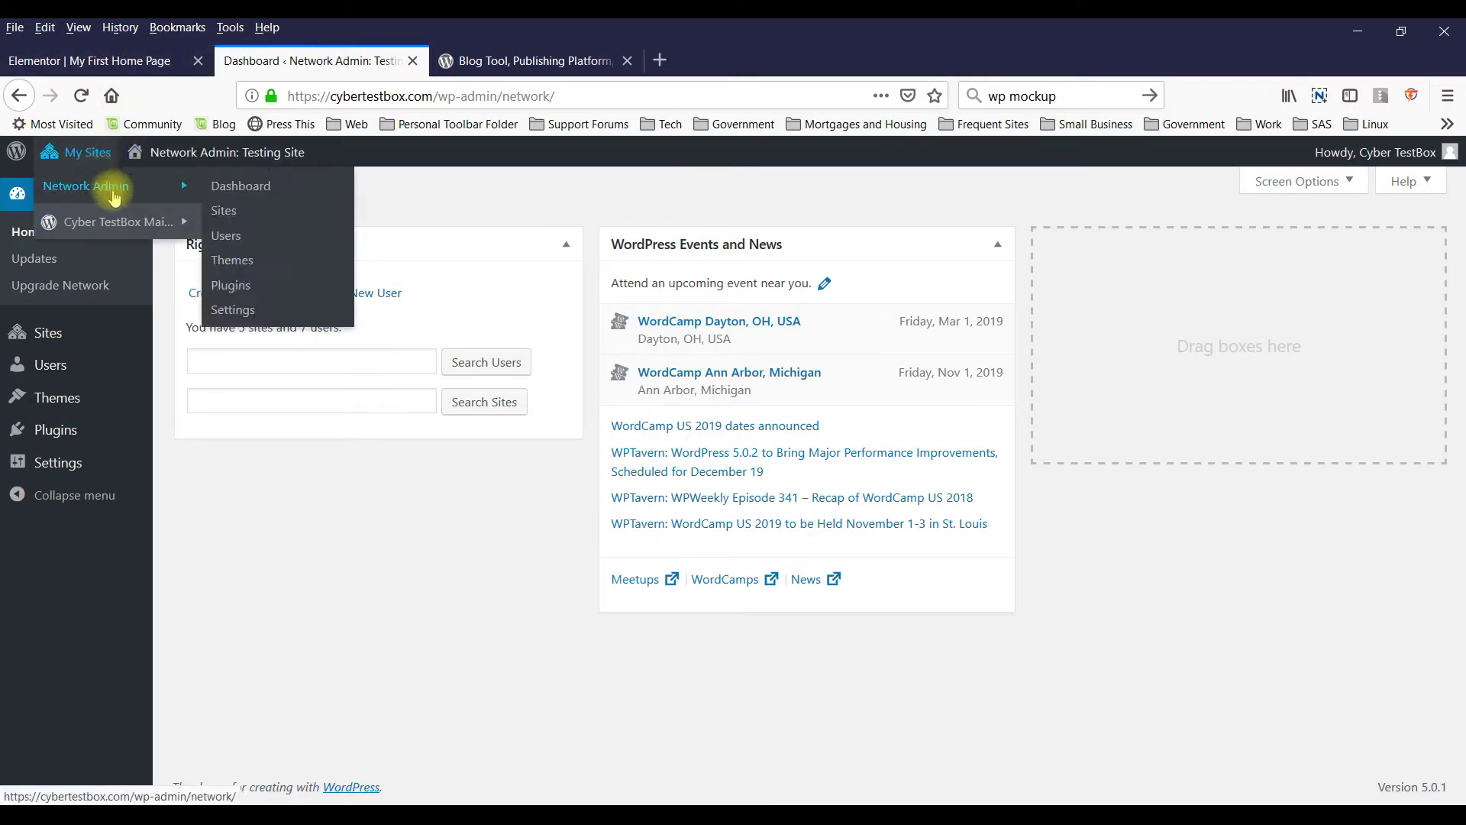
{"action": "left_click", "coordinate": [229, 219]}
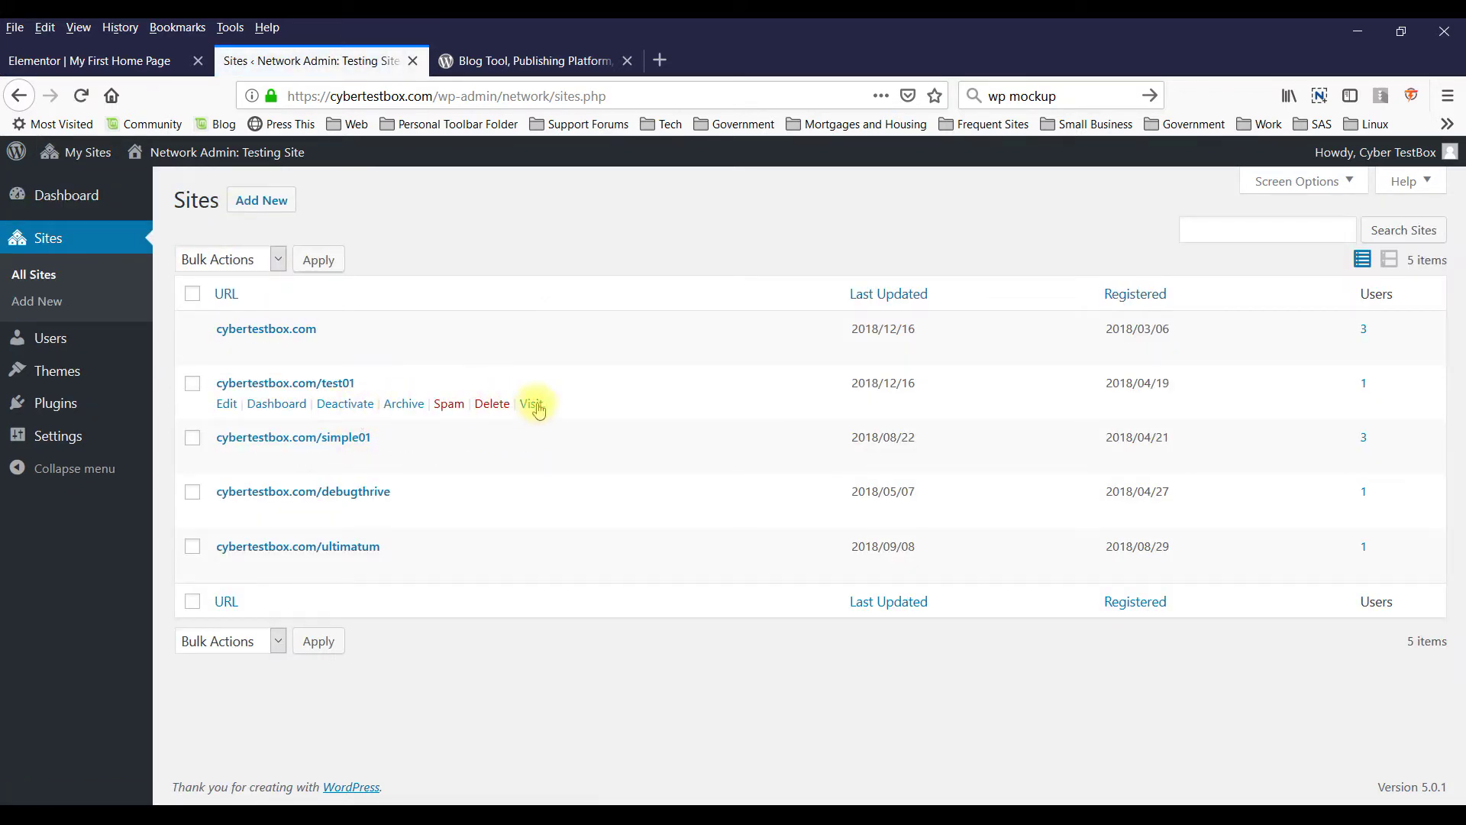
{"action": "left_click", "coordinate": [533, 404]}
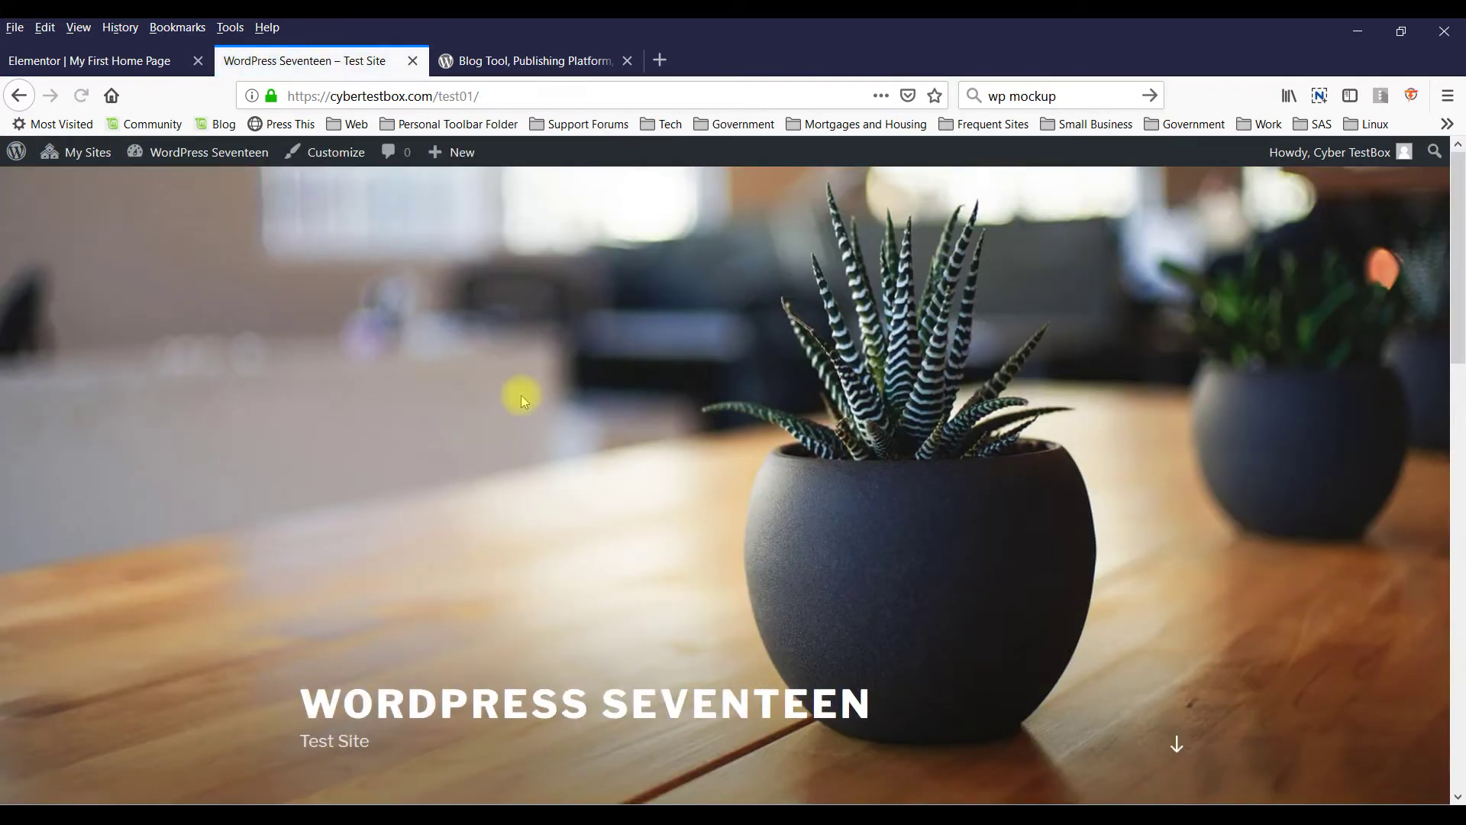
- Scroll the WordPress Seventeen front page, then browse the wordpress.org homepage in the other tab
{"action": "scroll", "coordinate": [561, 492], "scroll_direction": "down", "scroll_amount": 10}
{"action": "scroll", "coordinate": [558, 492], "scroll_direction": "up", "scroll_amount": 10}
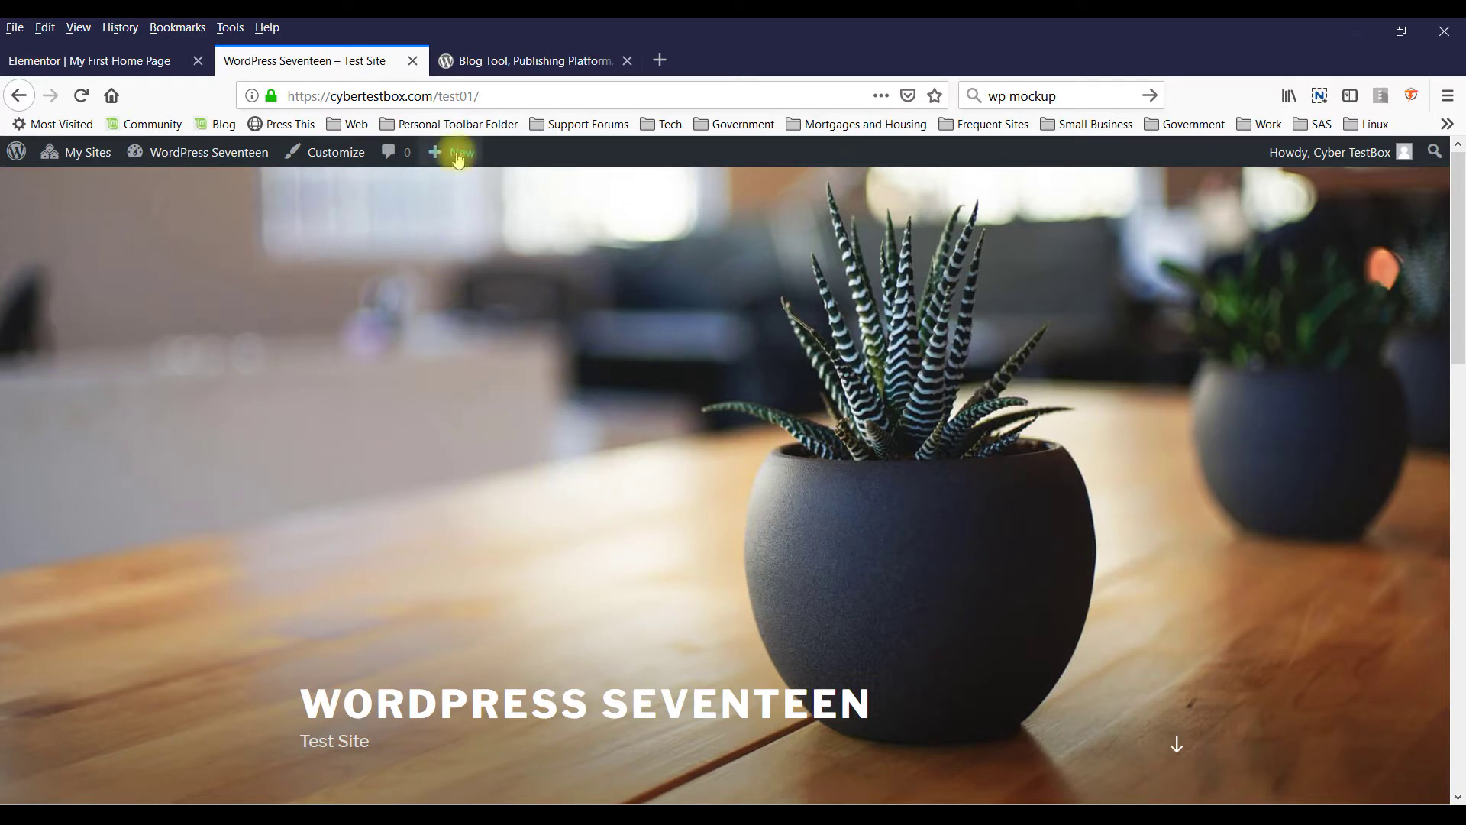
{"action": "left_click", "coordinate": [486, 59]}
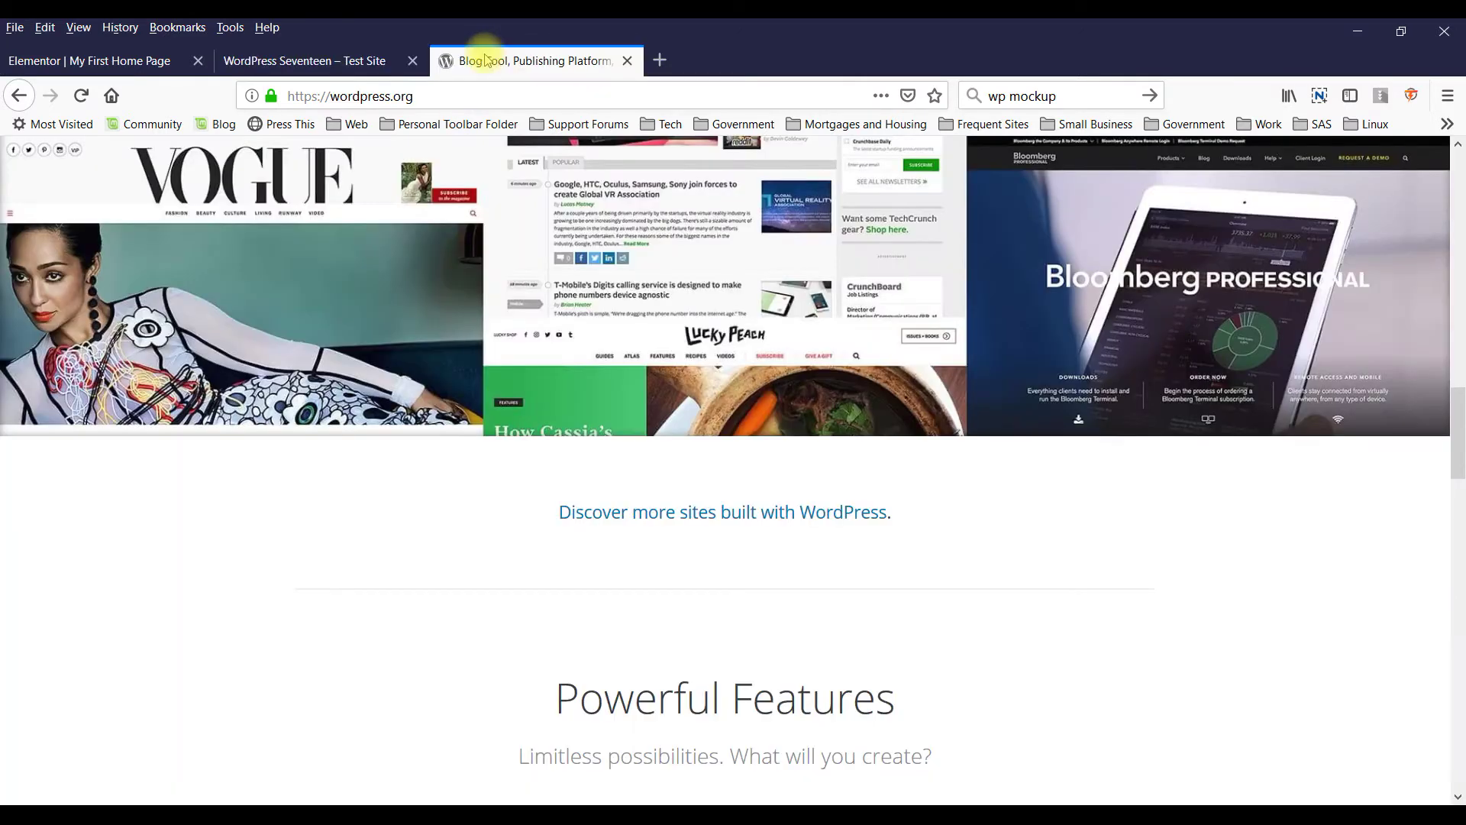
{"action": "scroll", "coordinate": [517, 713], "scroll_direction": "up", "scroll_amount": 10}
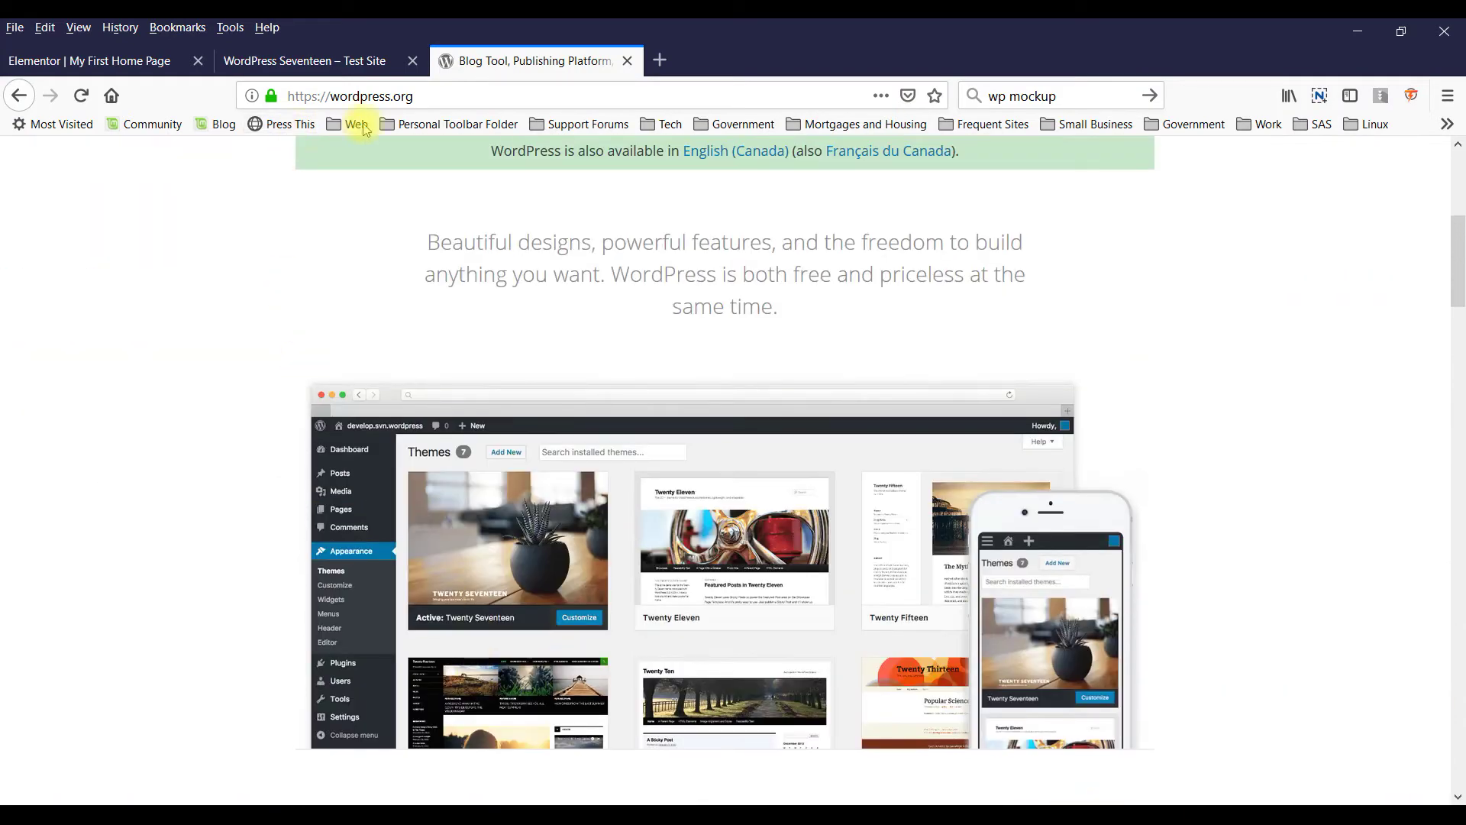
{"action": "left_click", "coordinate": [370, 95]}
{"action": "scroll", "coordinate": [520, 303], "scroll_direction": "up", "scroll_amount": 8}
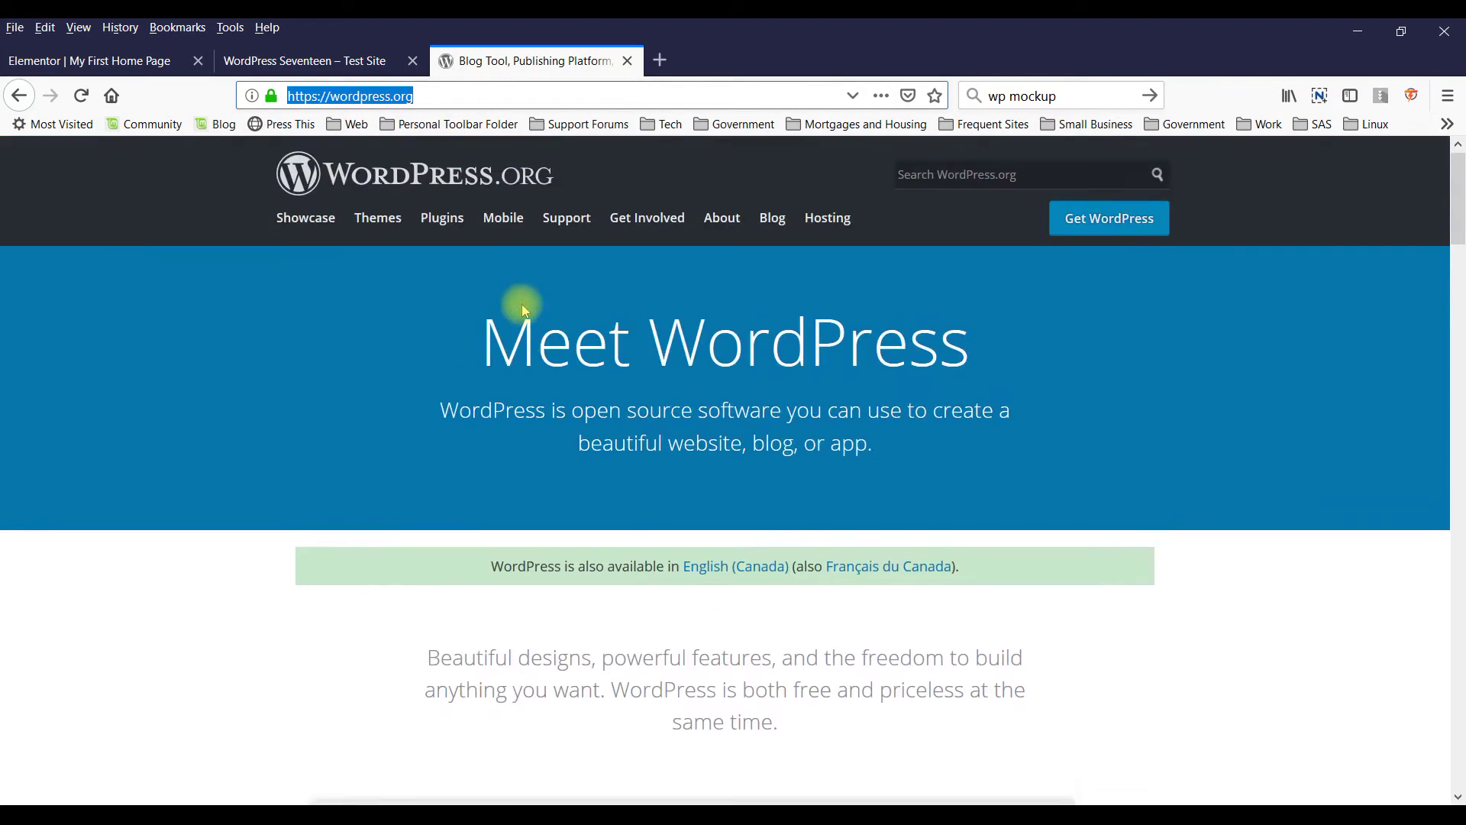
{"action": "scroll", "coordinate": [519, 303], "scroll_direction": "down", "scroll_amount": 10}
{"action": "scroll", "coordinate": [525, 308], "scroll_direction": "down", "scroll_amount": 7}
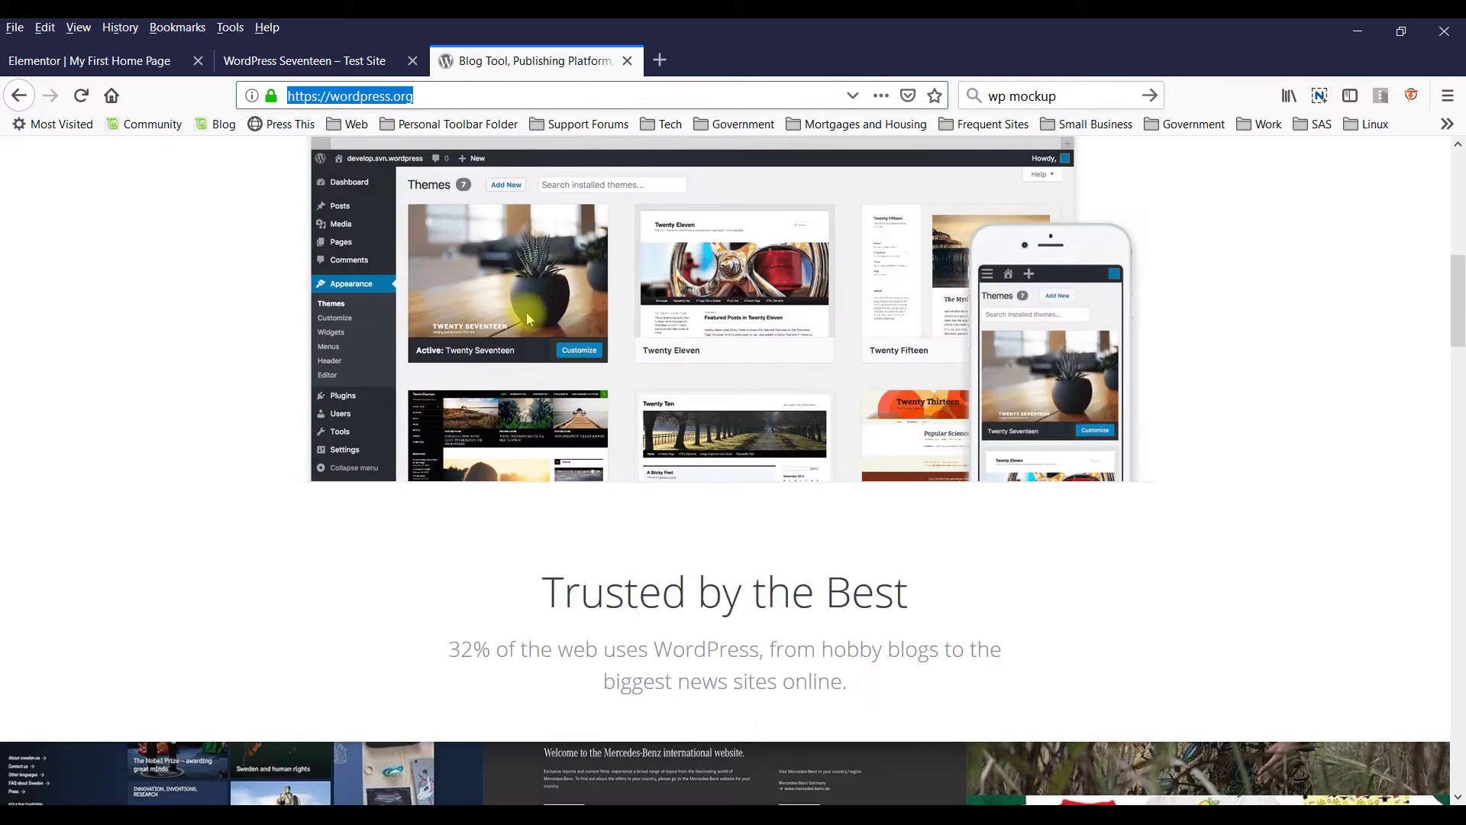
{"action": "scroll", "coordinate": [522, 308], "scroll_direction": "down", "scroll_amount": 10}
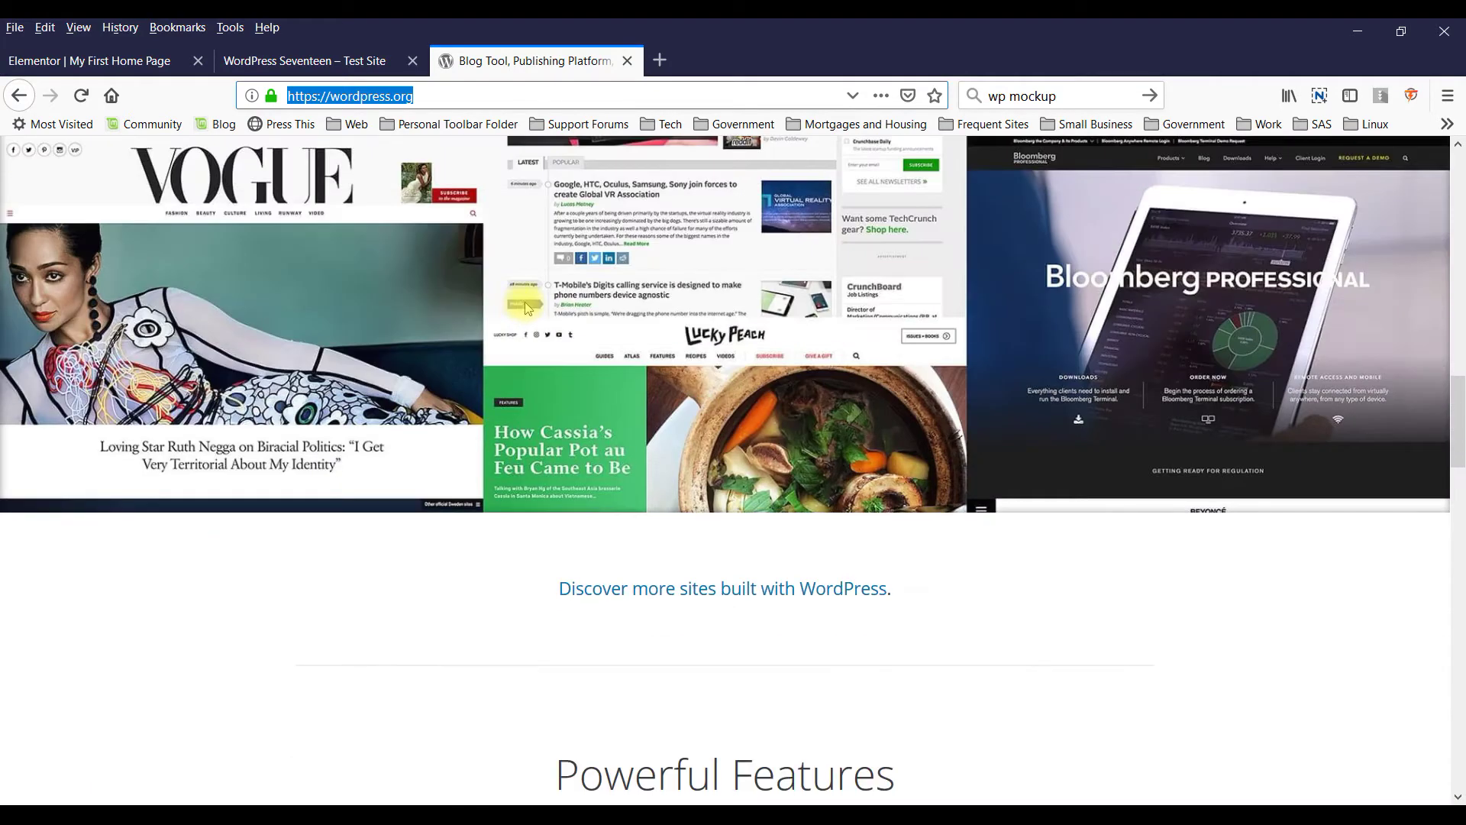
{"action": "scroll", "coordinate": [589, 334], "scroll_direction": "down", "scroll_amount": 4}
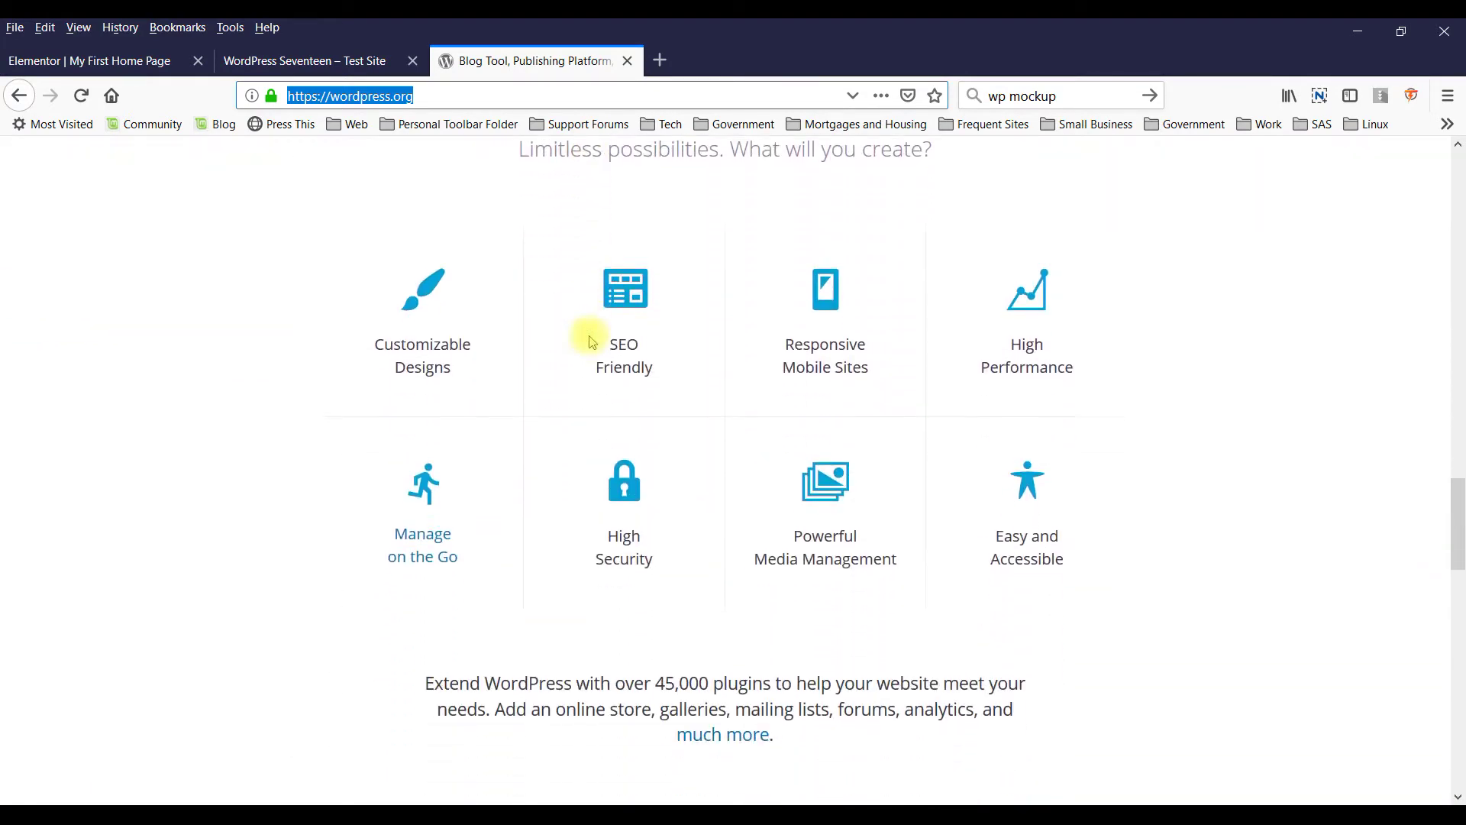
{"action": "scroll", "coordinate": [591, 336], "scroll_direction": "down", "scroll_amount": 7}
{"action": "scroll", "coordinate": [596, 359], "scroll_direction": "down", "scroll_amount": 10}
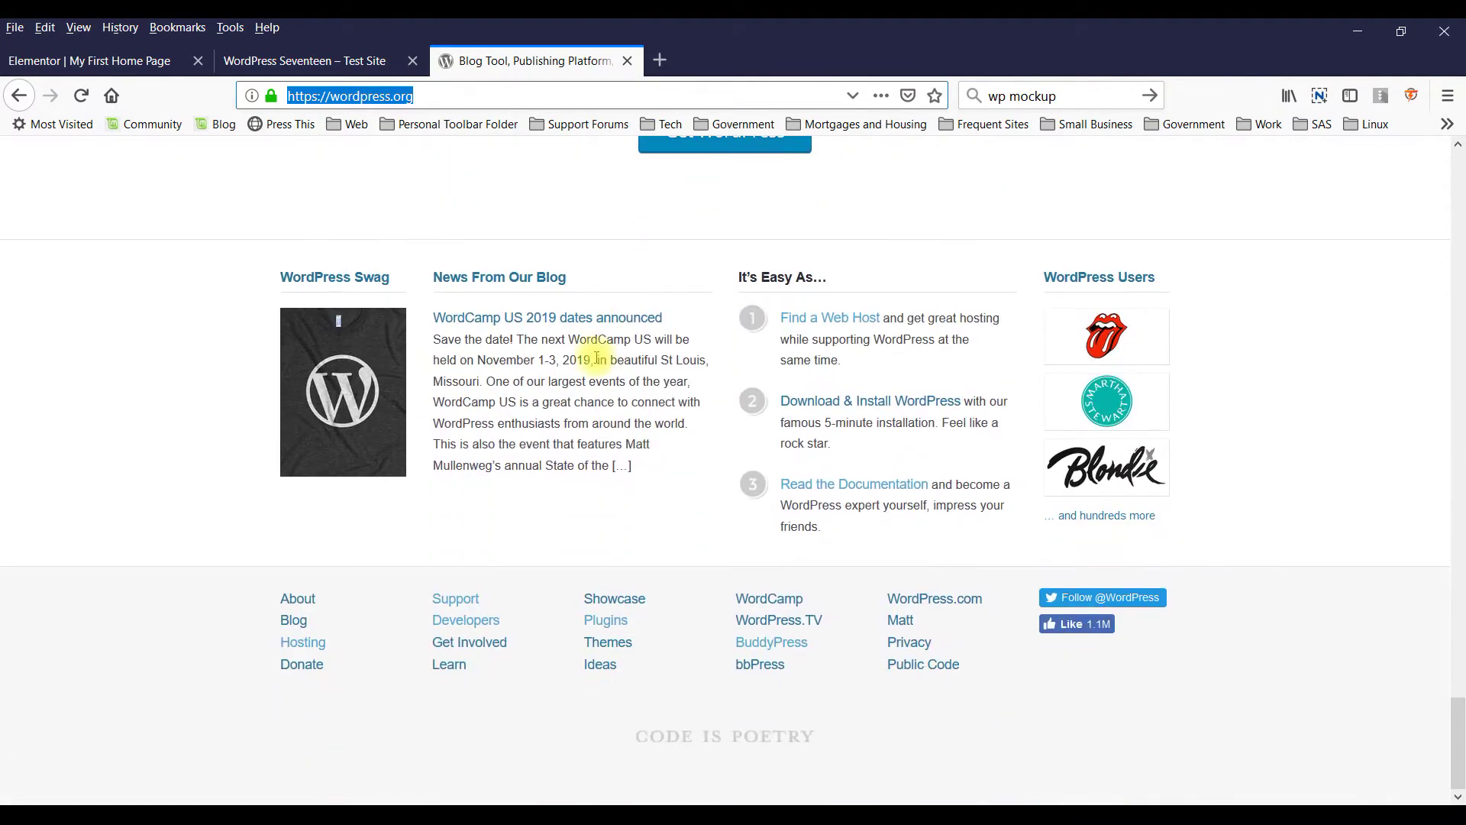
{"action": "scroll", "coordinate": [596, 359], "scroll_direction": "up", "scroll_amount": 5}
{"action": "left_click", "coordinate": [306, 64]}
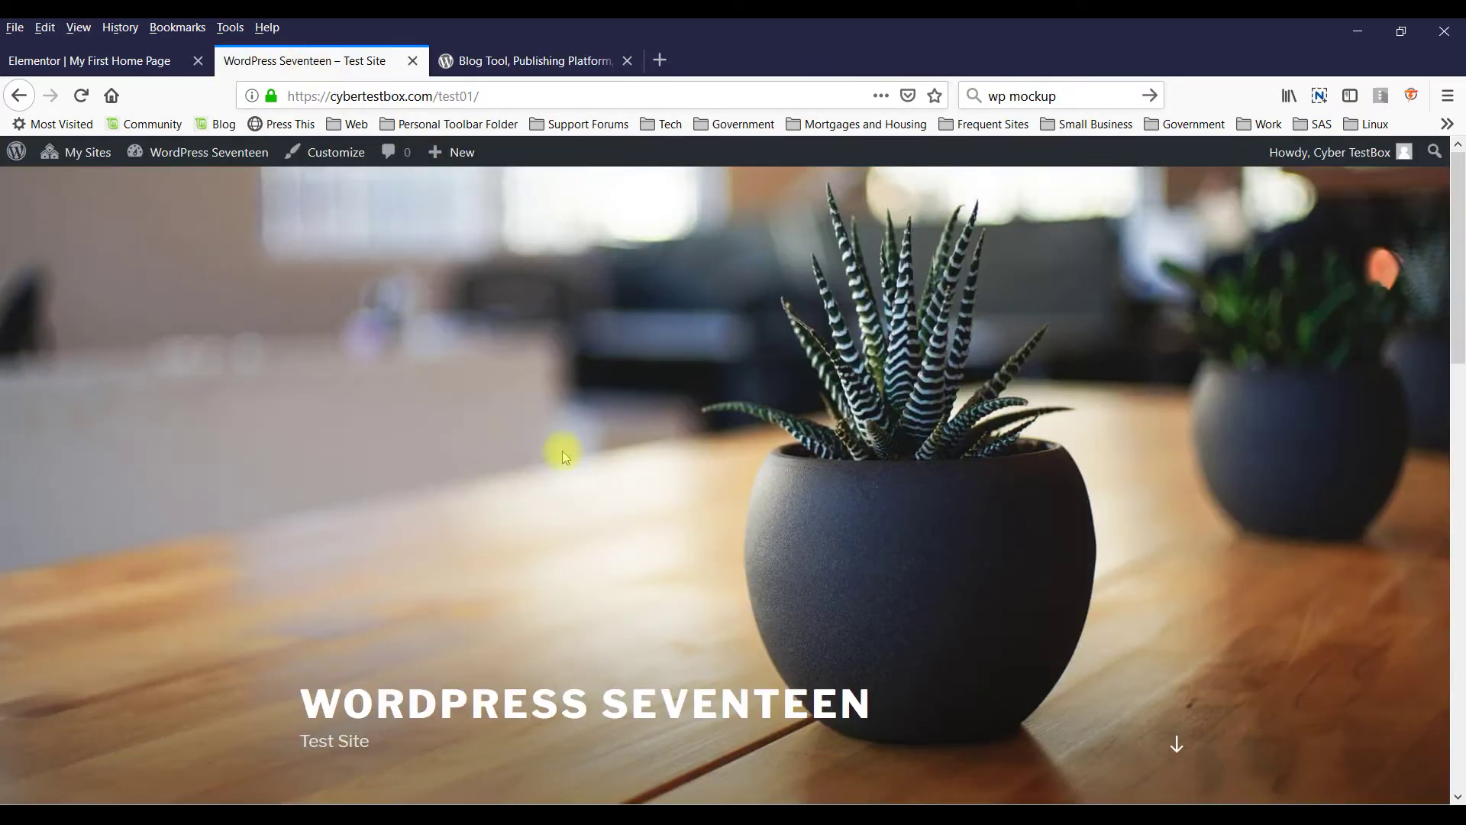
{"action": "scroll", "coordinate": [691, 662], "scroll_direction": "down", "scroll_amount": 15}
{"action": "scroll", "coordinate": [685, 663], "scroll_direction": "up", "scroll_amount": 15}
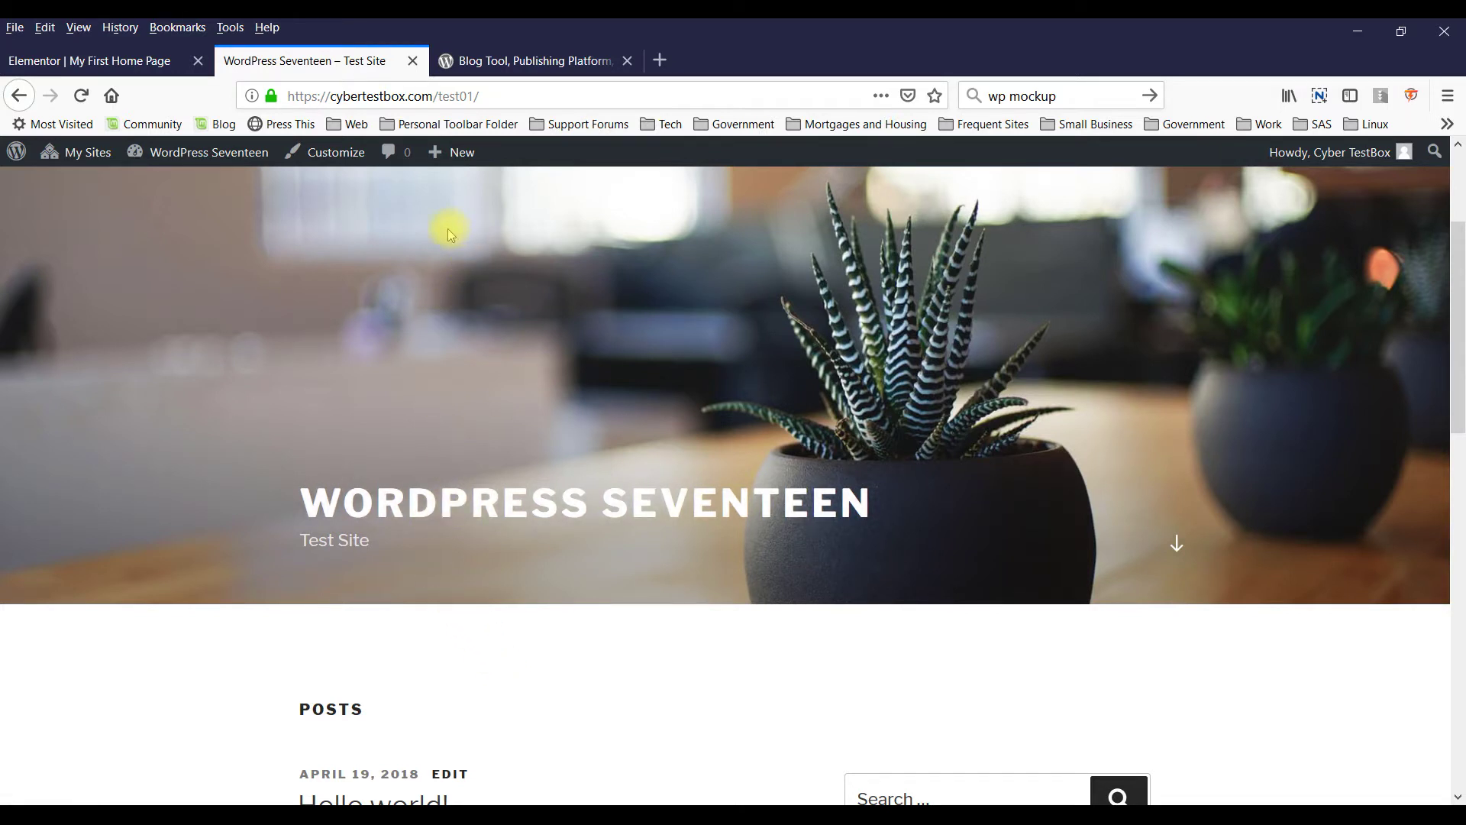
{"action": "left_click", "coordinate": [478, 61]}
- Scroll through the test site's front page, then return to the wordpress.org tab
{"action": "scroll", "coordinate": [592, 466], "scroll_direction": "up", "scroll_amount": 10}
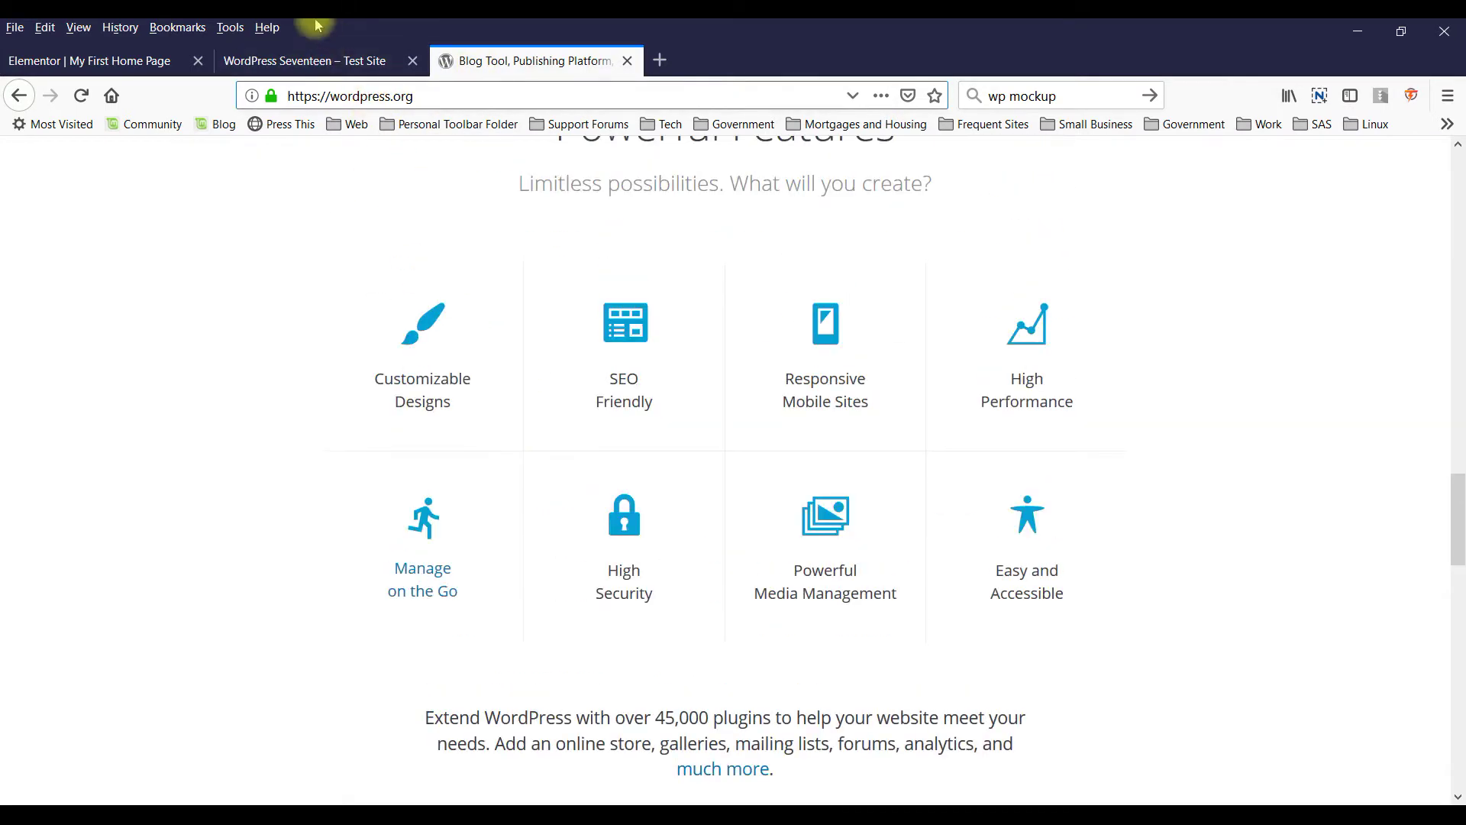
{"action": "left_click", "coordinate": [323, 61]}
{"action": "scroll", "coordinate": [688, 646], "scroll_direction": "down", "scroll_amount": 5}
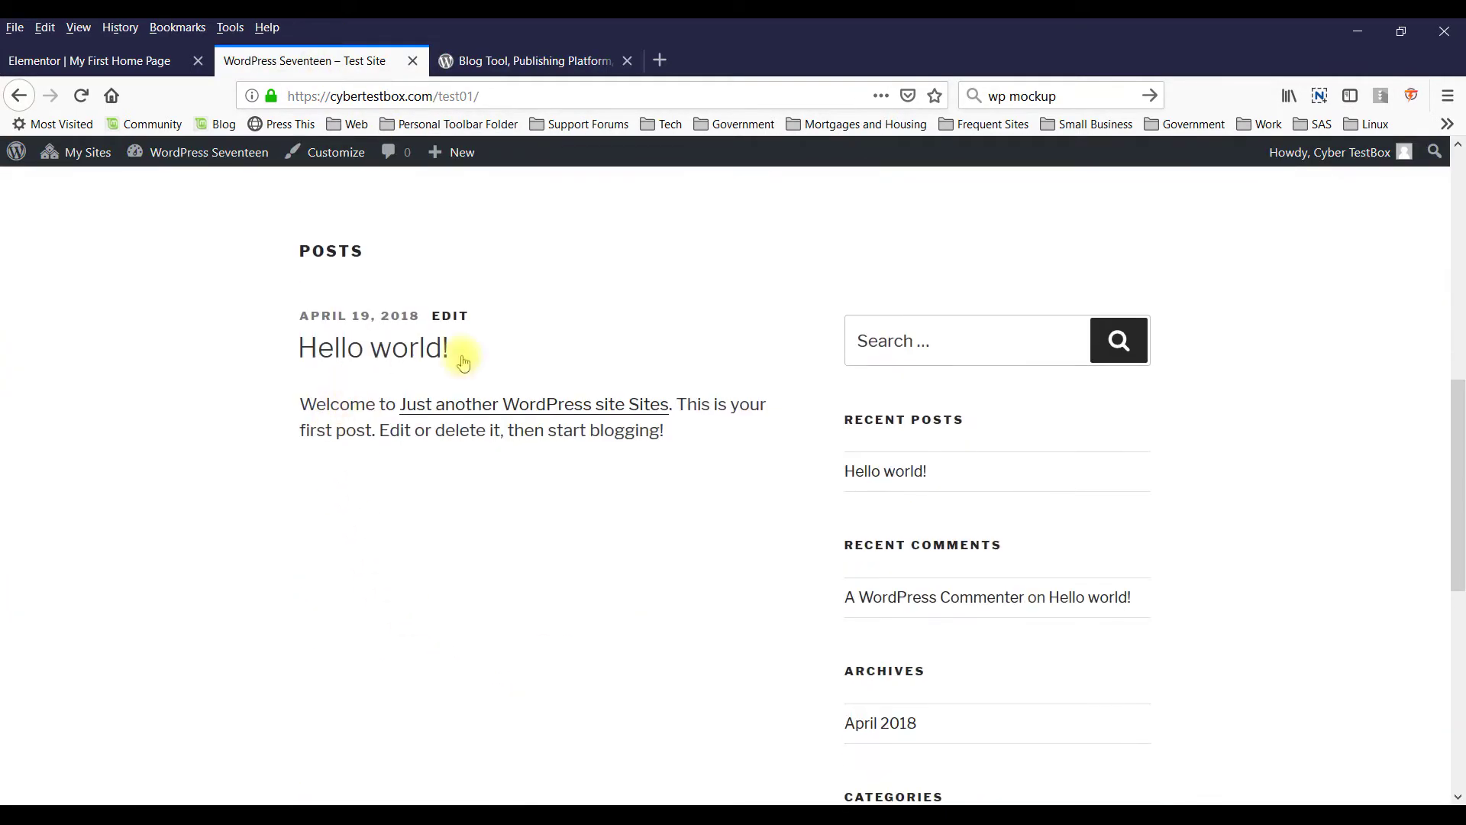
{"action": "scroll", "coordinate": [583, 576], "scroll_direction": "down", "scroll_amount": 5}
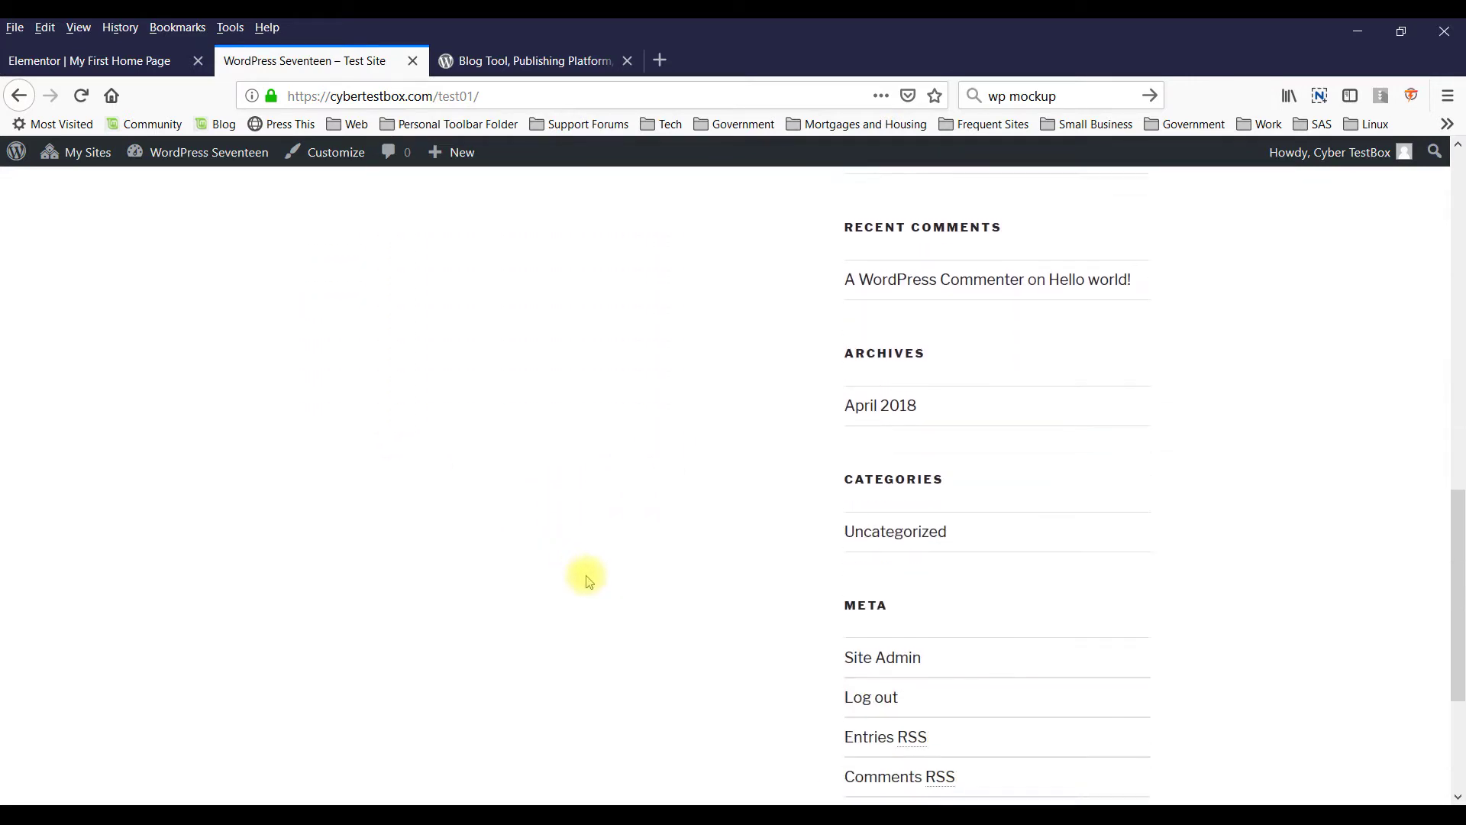
{"action": "scroll", "coordinate": [571, 567], "scroll_direction": "down", "scroll_amount": 3}
{"action": "scroll", "coordinate": [583, 581], "scroll_direction": "up", "scroll_amount": 10}
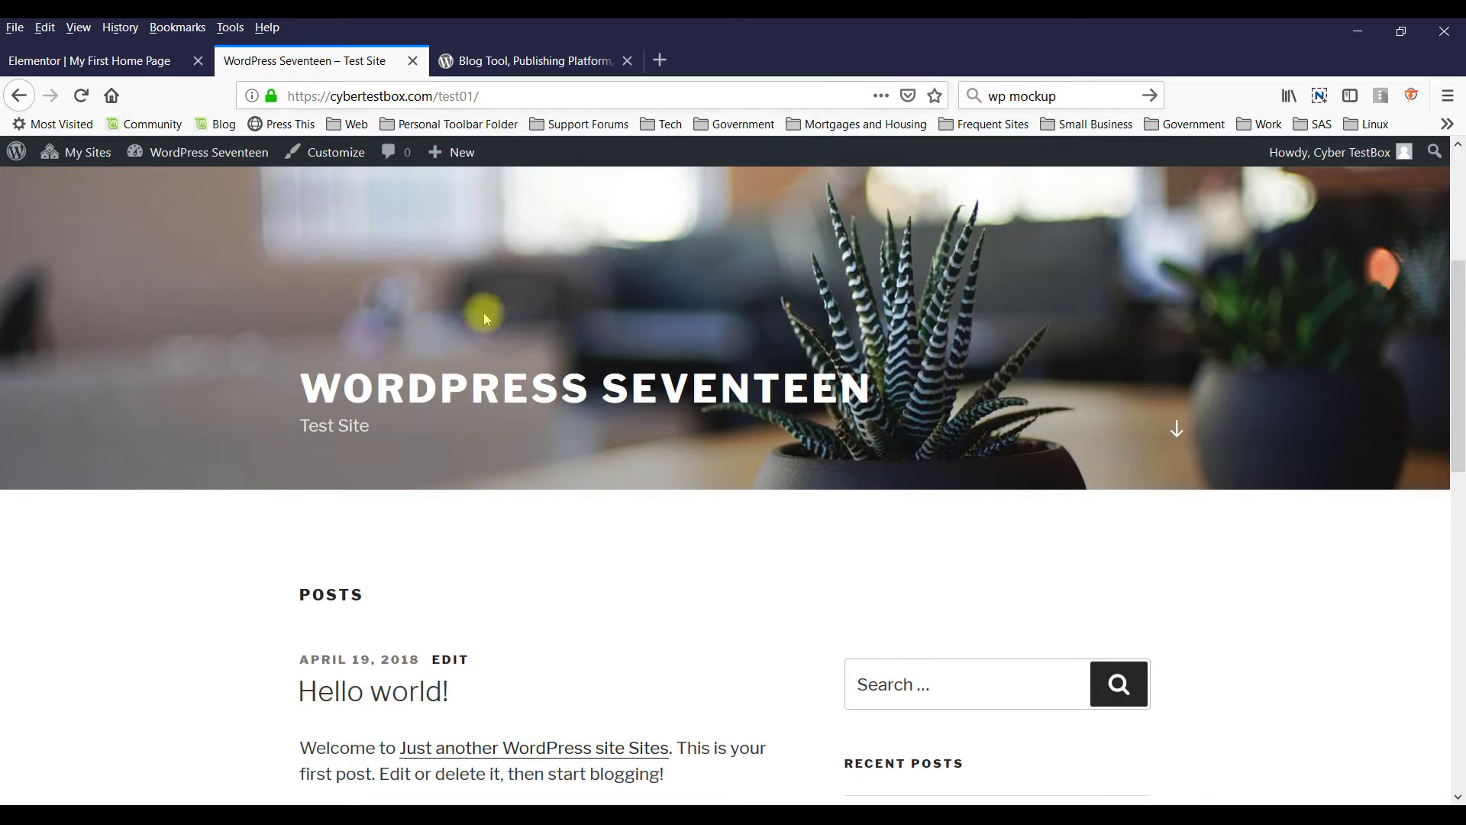
{"action": "left_click", "coordinate": [502, 61]}
{"action": "scroll", "coordinate": [638, 735], "scroll_direction": "up", "scroll_amount": 15}
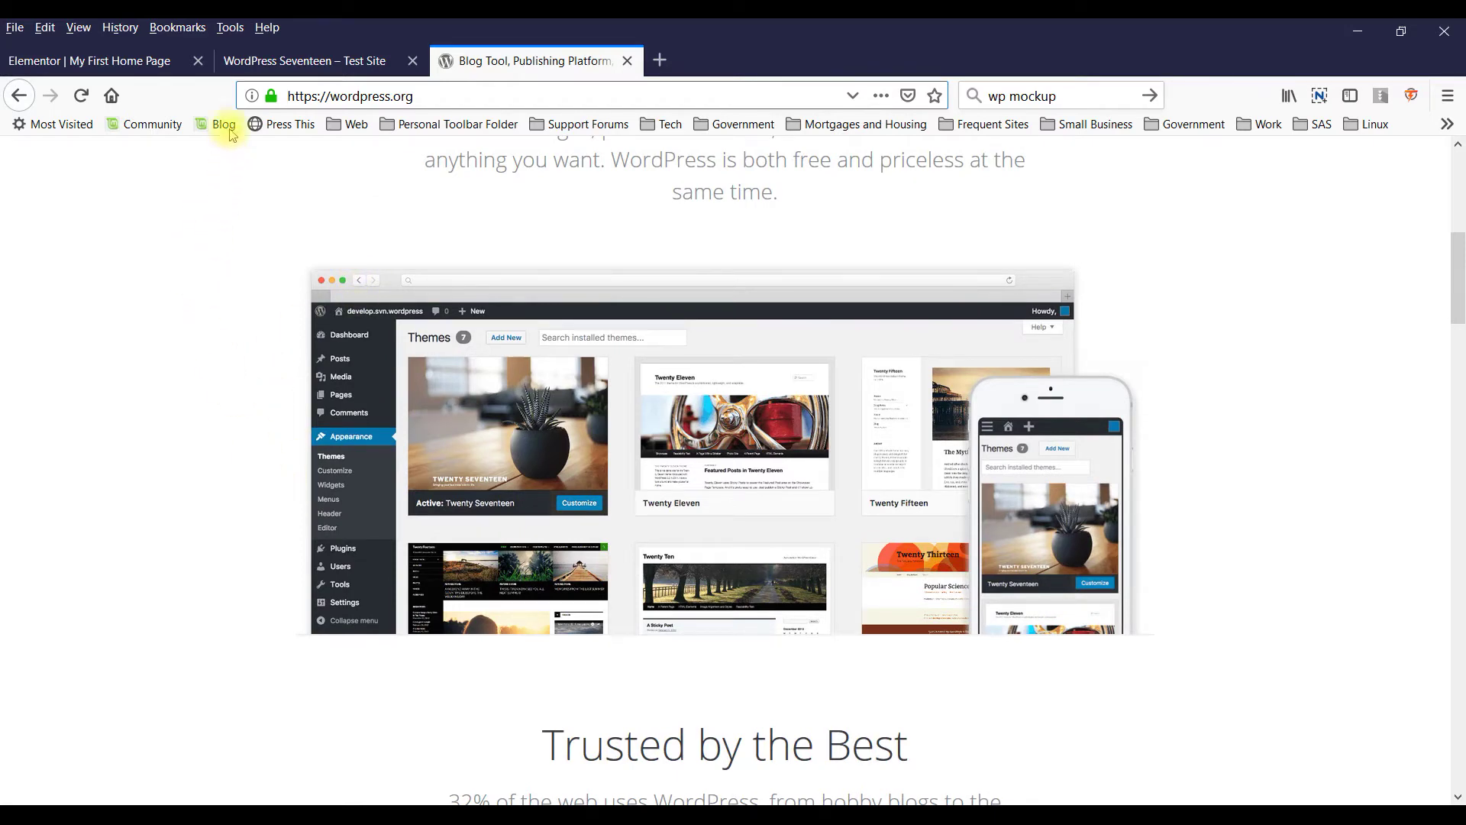
- In the Elementor editor tab, trim 'post.php?post=39&action=elementor' from the URL to load wp-admin/
{"action": "left_click", "coordinate": [42, 65]}
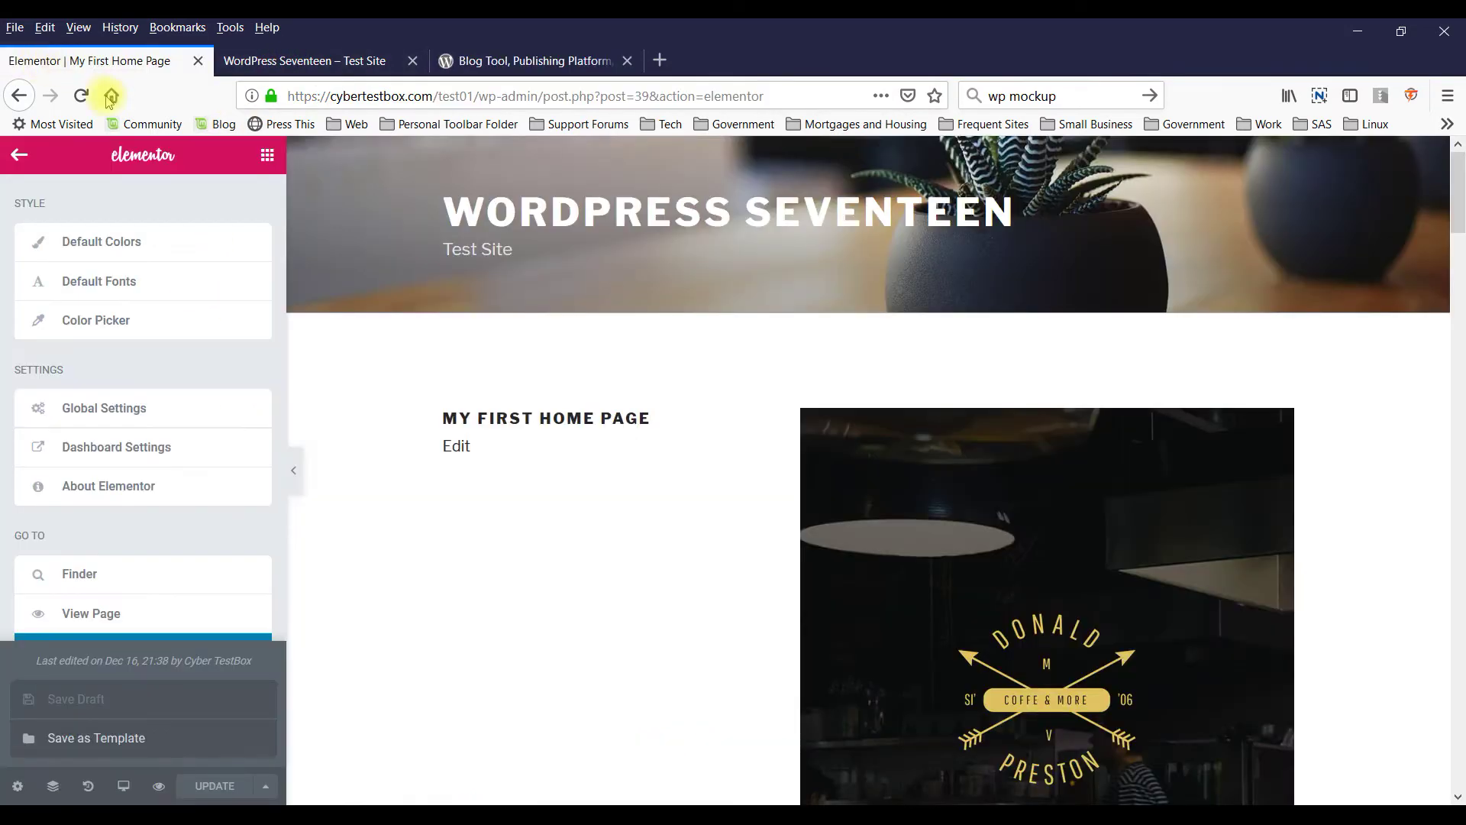
{"action": "left_click", "coordinate": [401, 96]}
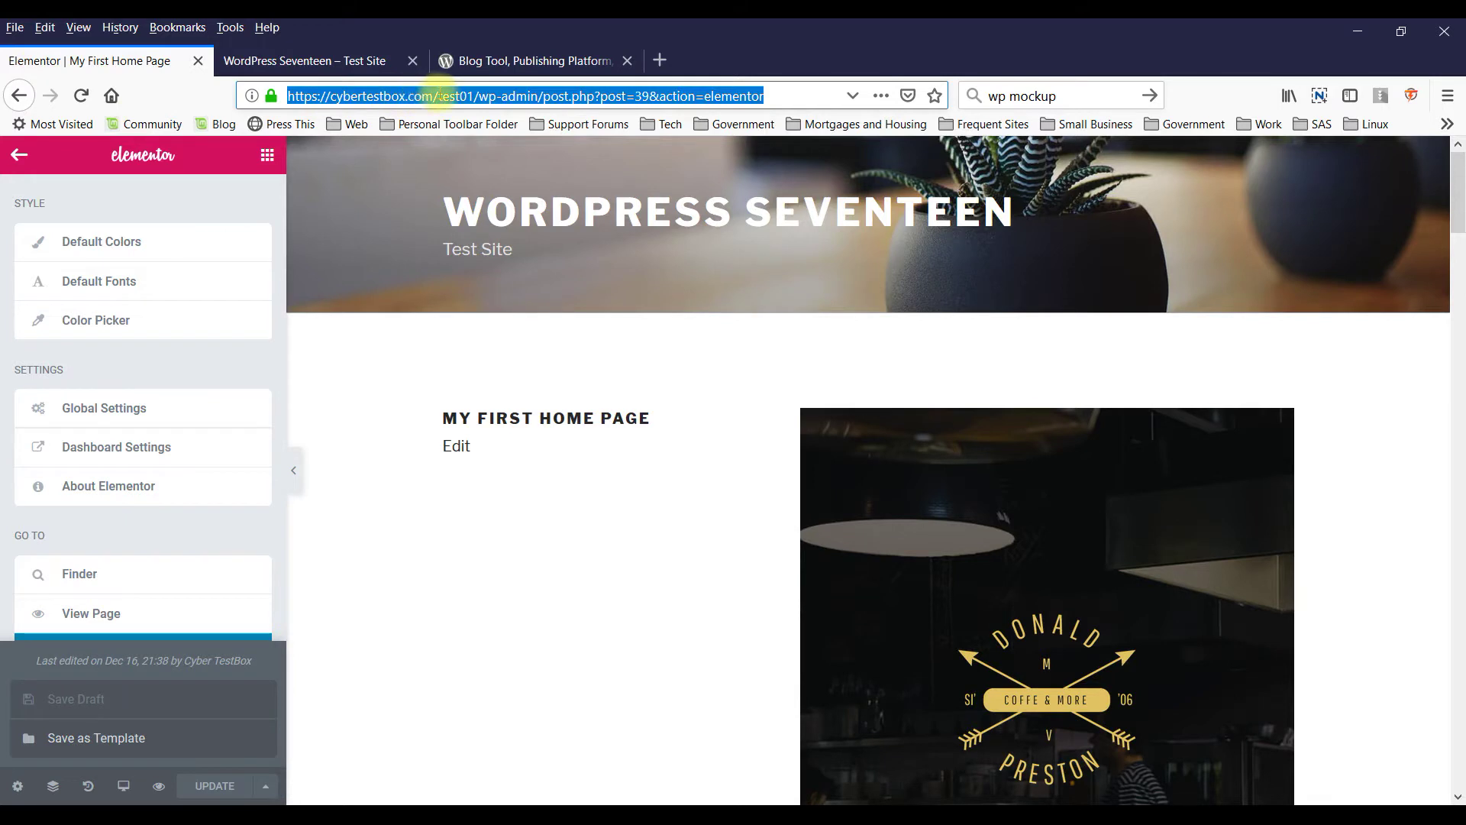
{"action": "left_click", "coordinate": [439, 96]}
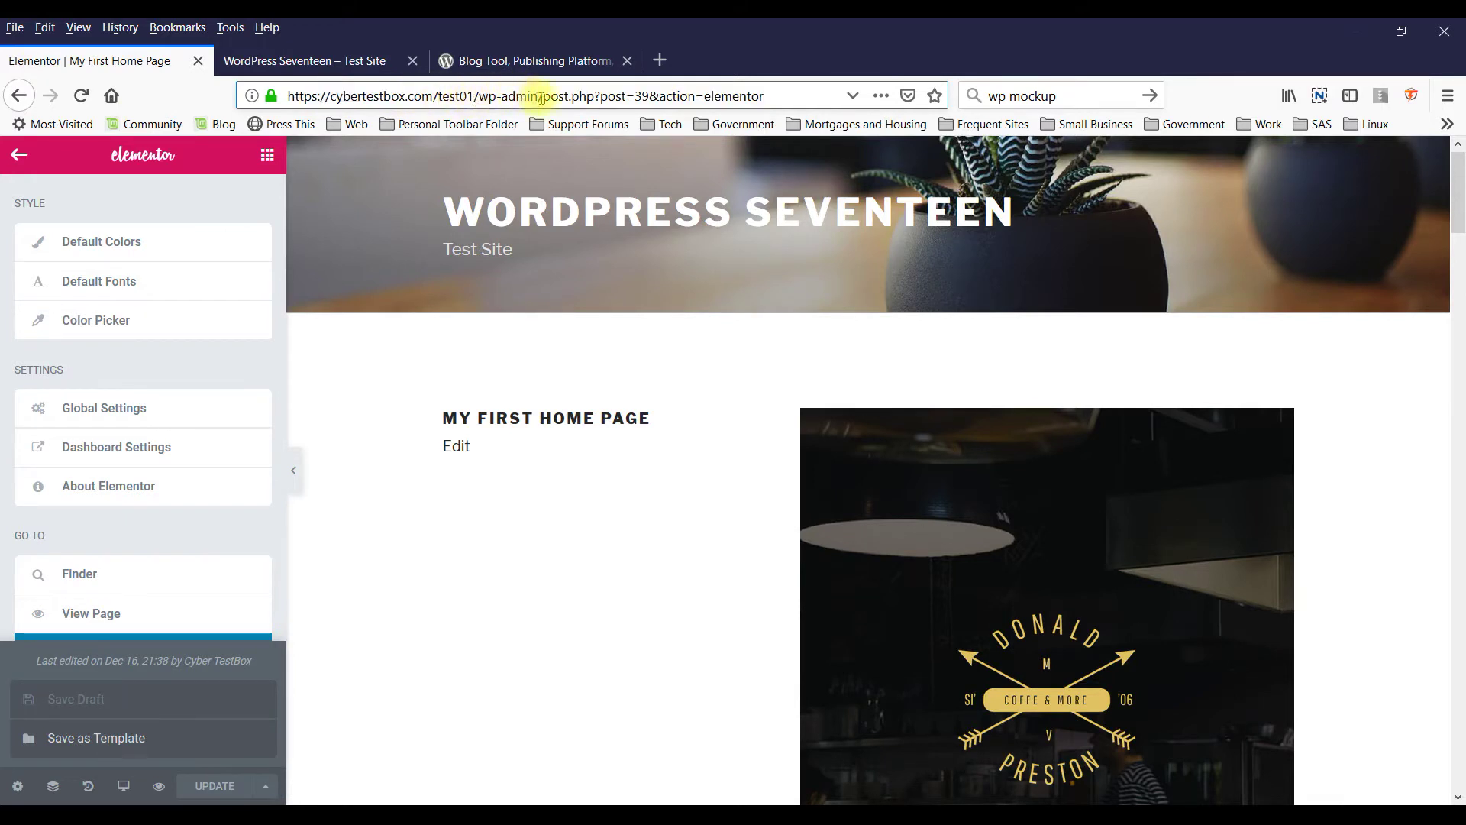
{"action": "left_click_drag", "start_coordinate": [543, 95], "coordinate": [920, 90]}
{"action": "key", "text": "BackSpace"}
{"action": "key", "text": "Return"}
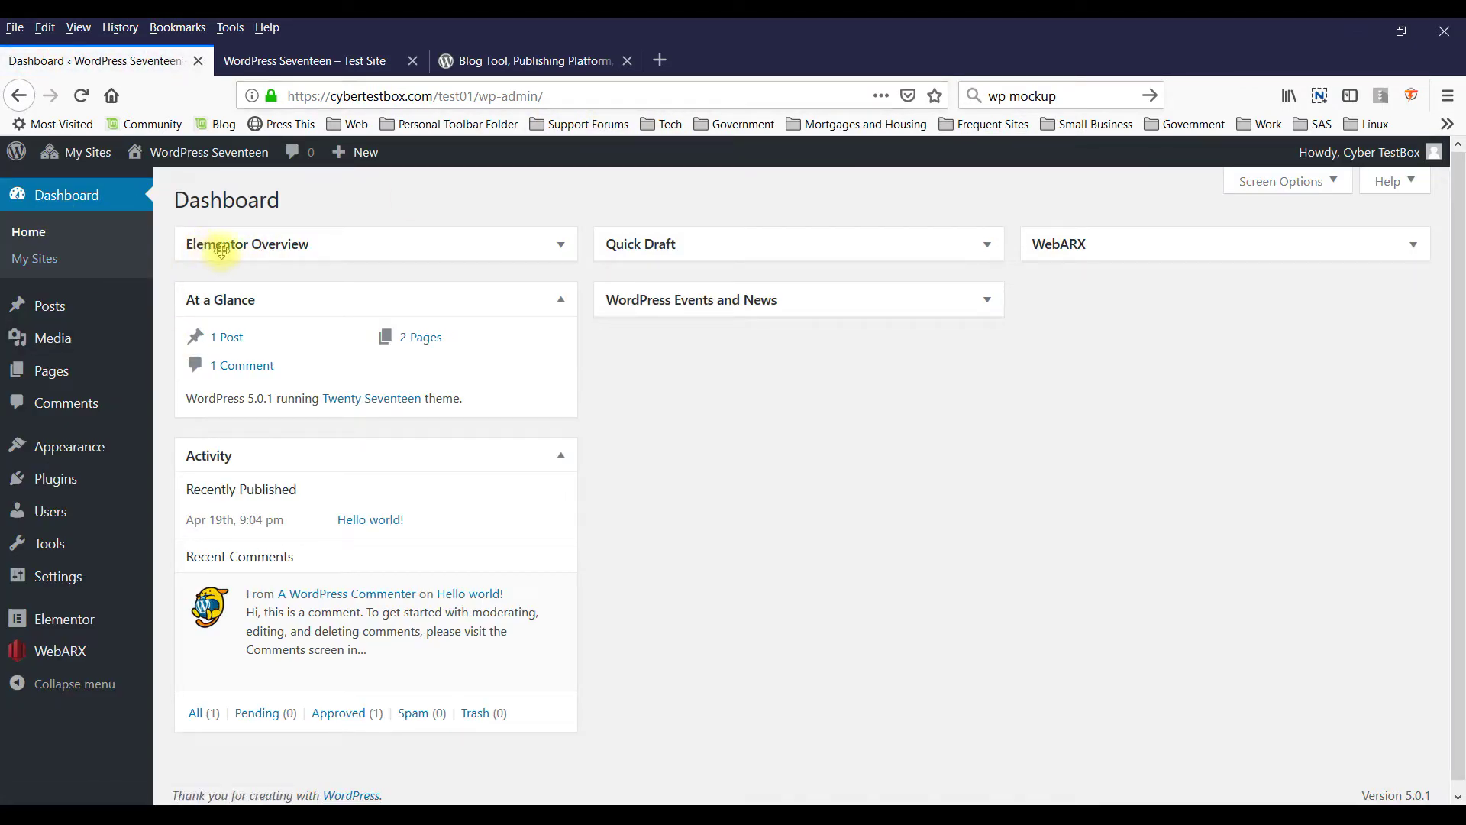
- Go to Network Admin Plugins > Add New to see the featured plugins
{"action": "mouse_move", "coordinate": [101, 155]}
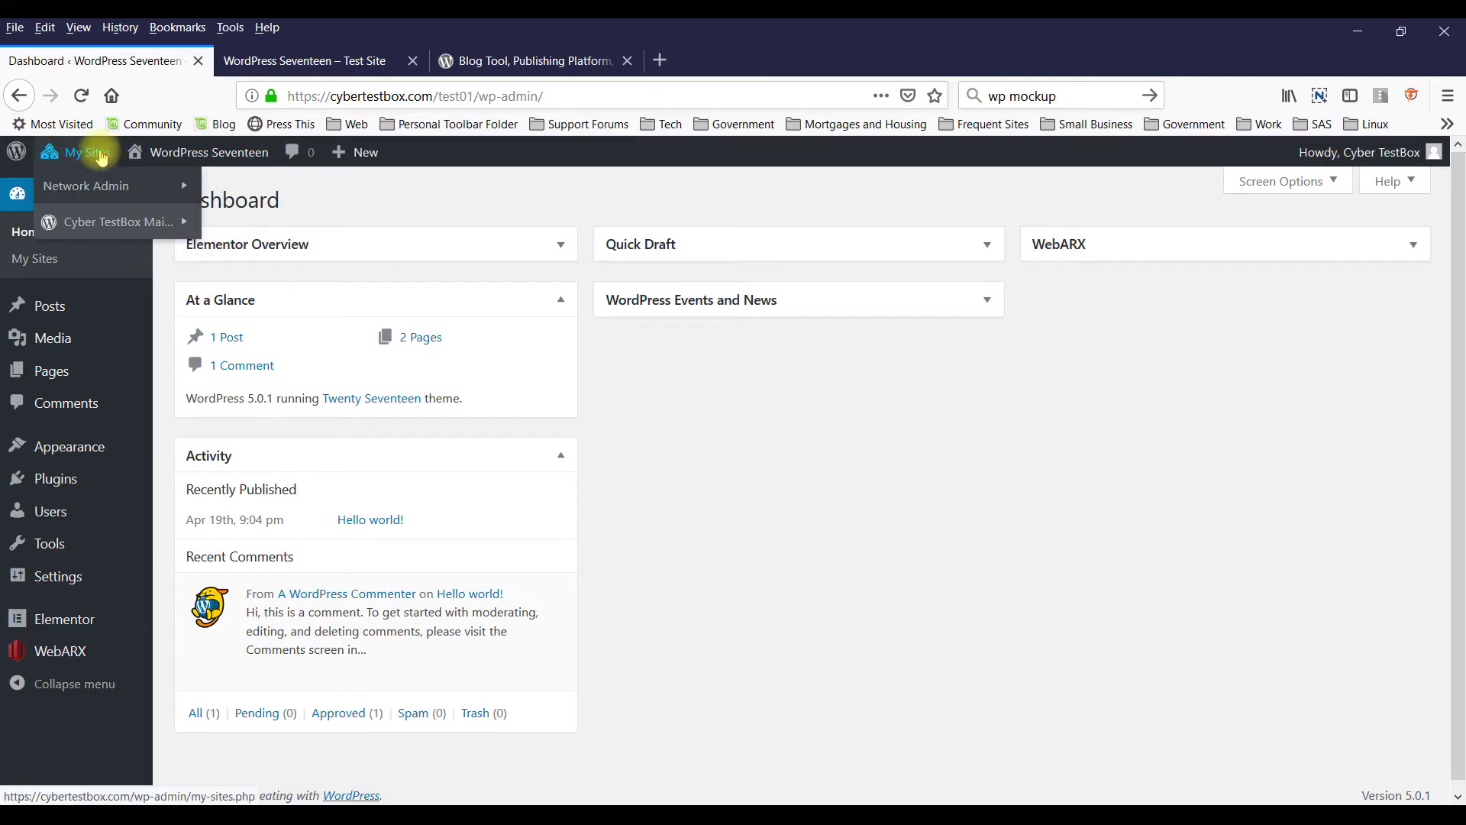
{"action": "mouse_move", "coordinate": [101, 190]}
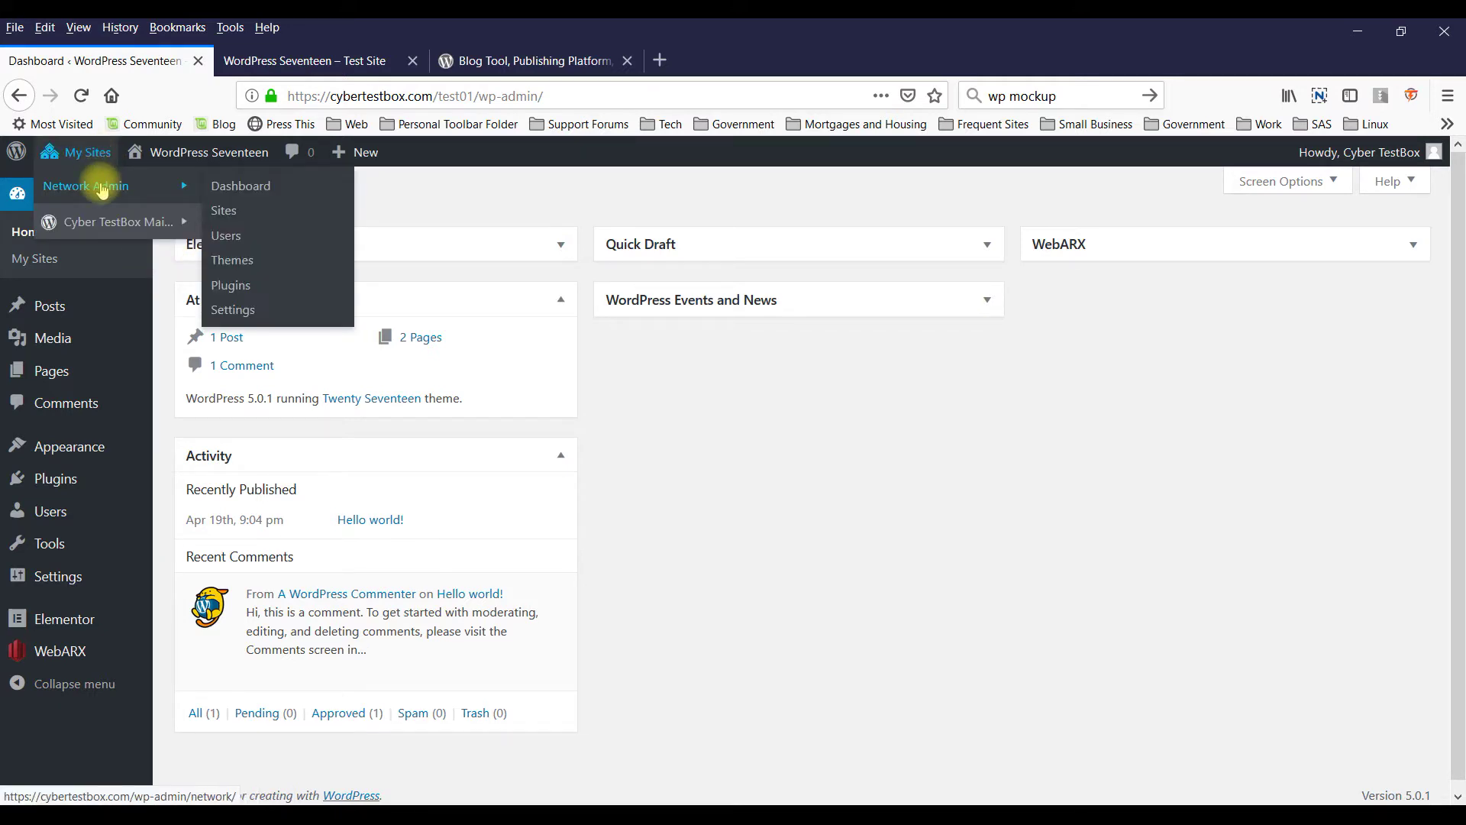
{"action": "left_click", "coordinate": [232, 287]}
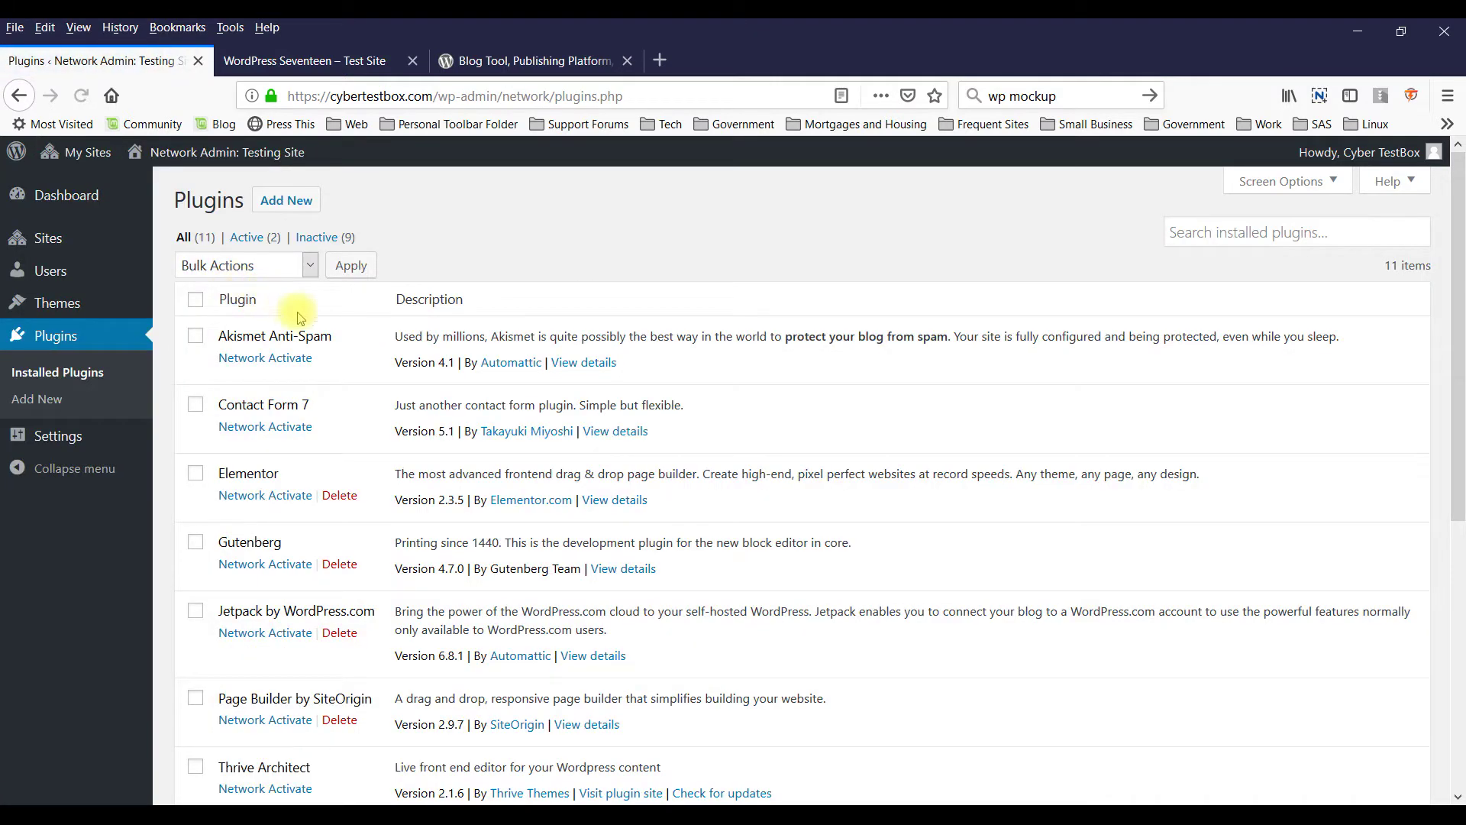
{"action": "left_click", "coordinate": [304, 208]}
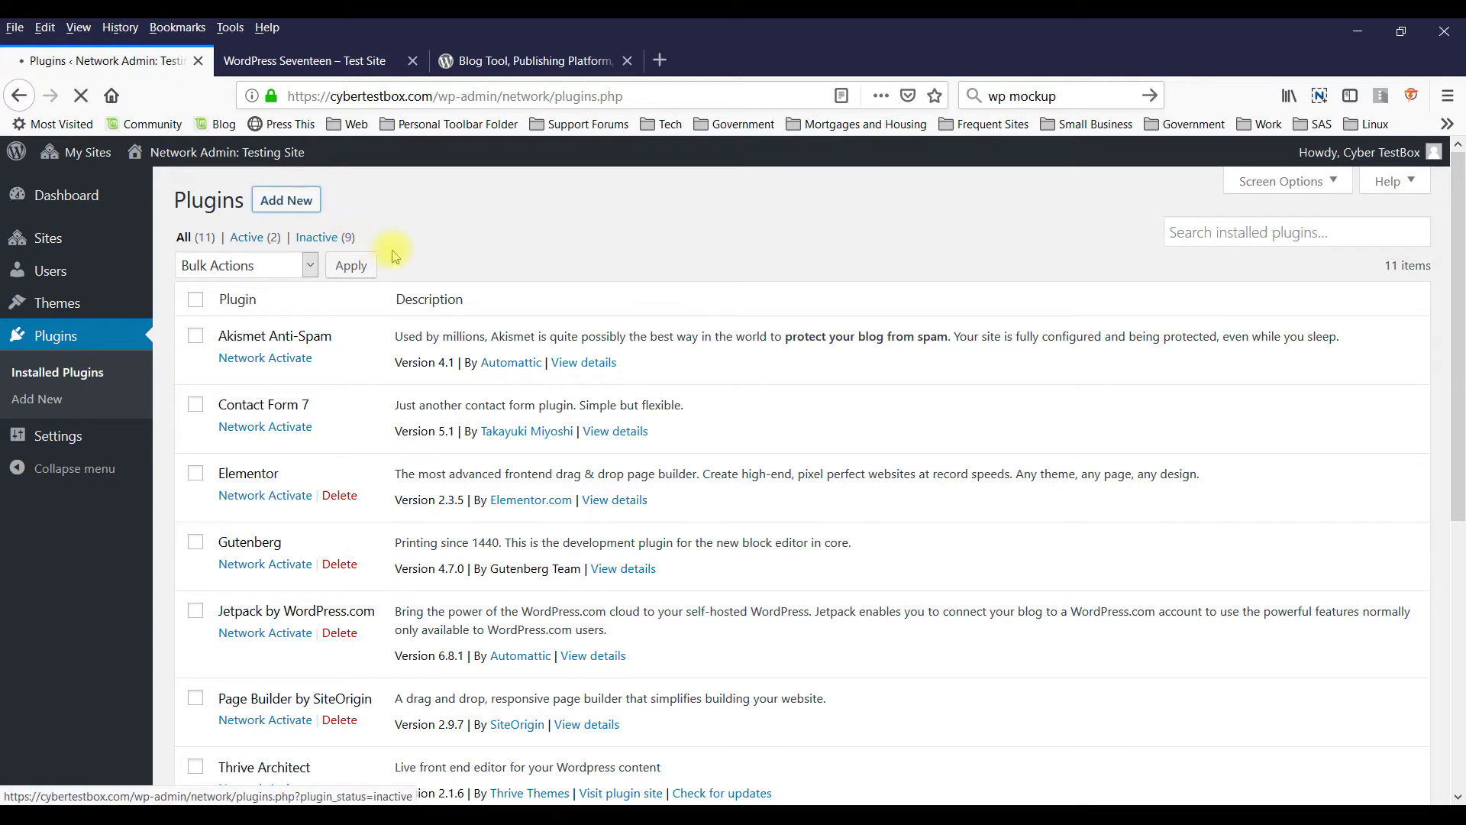
- Search the plugin directory for 'elementor' and glance at the wordpress.org tab
{"action": "left_click", "coordinate": [1214, 255]}
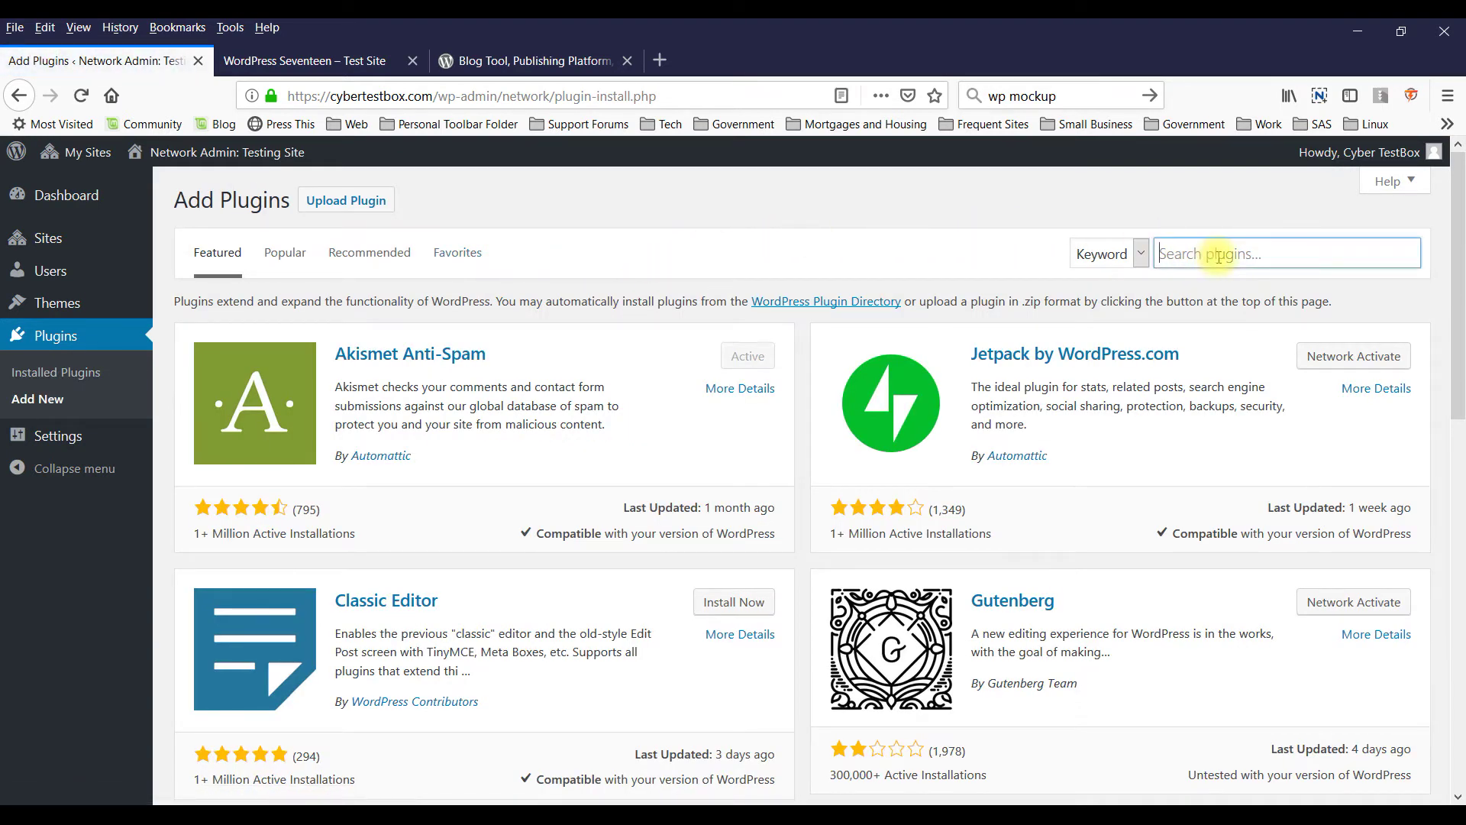
{"action": "type", "text": "elem"}
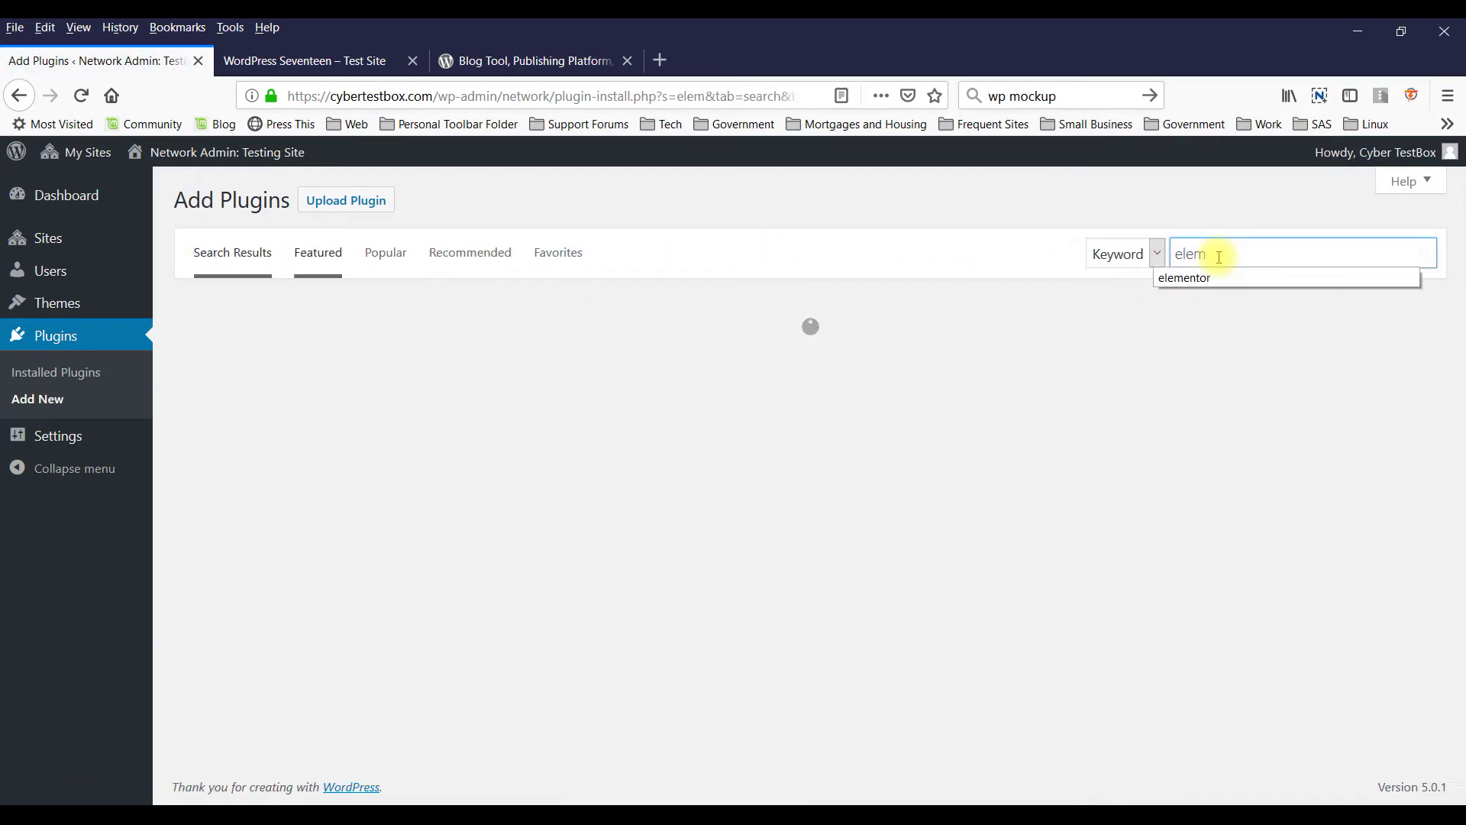
{"action": "left_click", "coordinate": [1183, 278]}
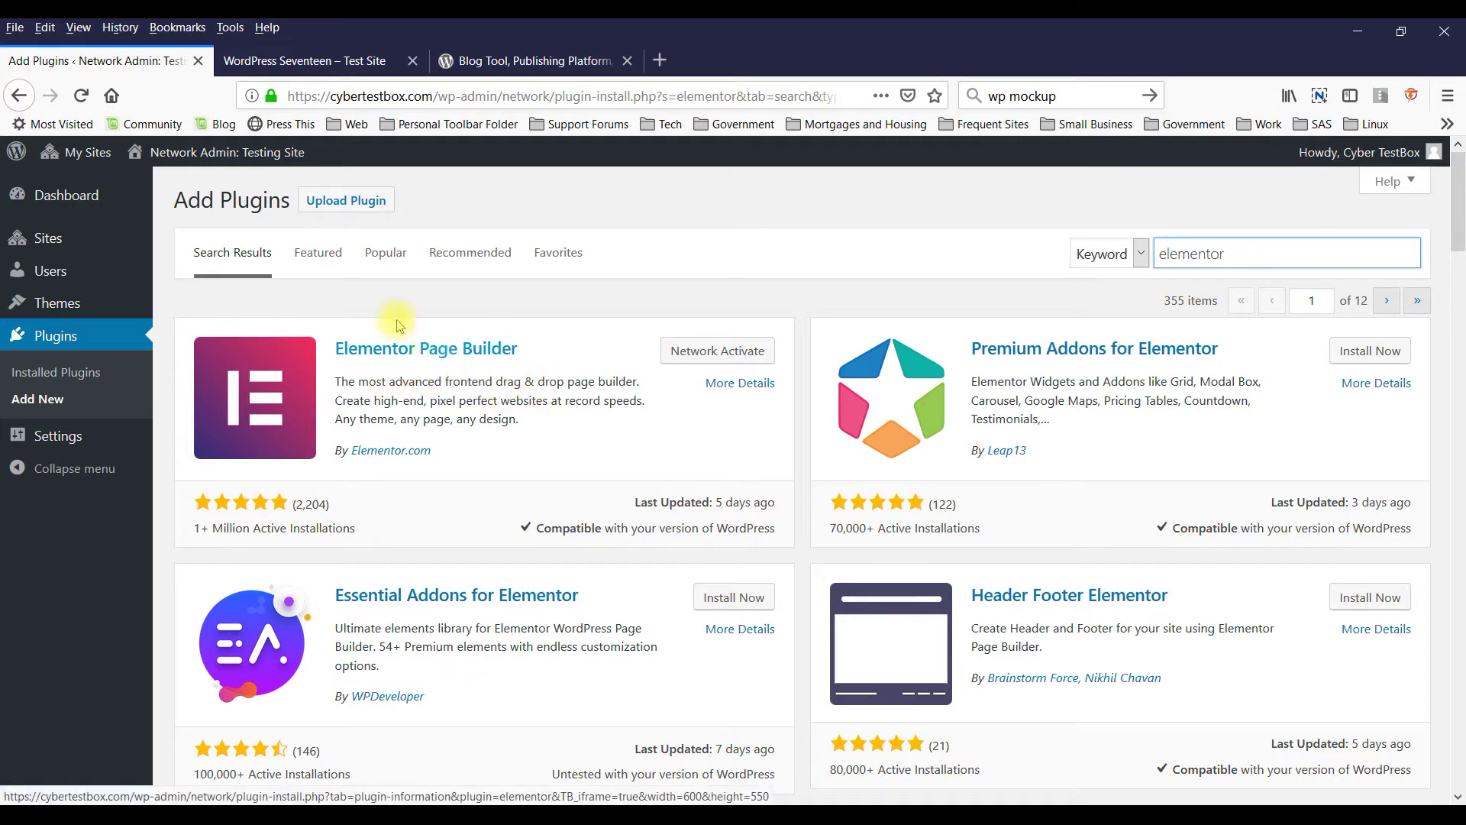
{"action": "left_click", "coordinate": [489, 60]}
- Scroll the wordpress.org page, then return to the elementor plugin search results
{"action": "scroll", "coordinate": [519, 359], "scroll_direction": "up", "scroll_amount": 7}
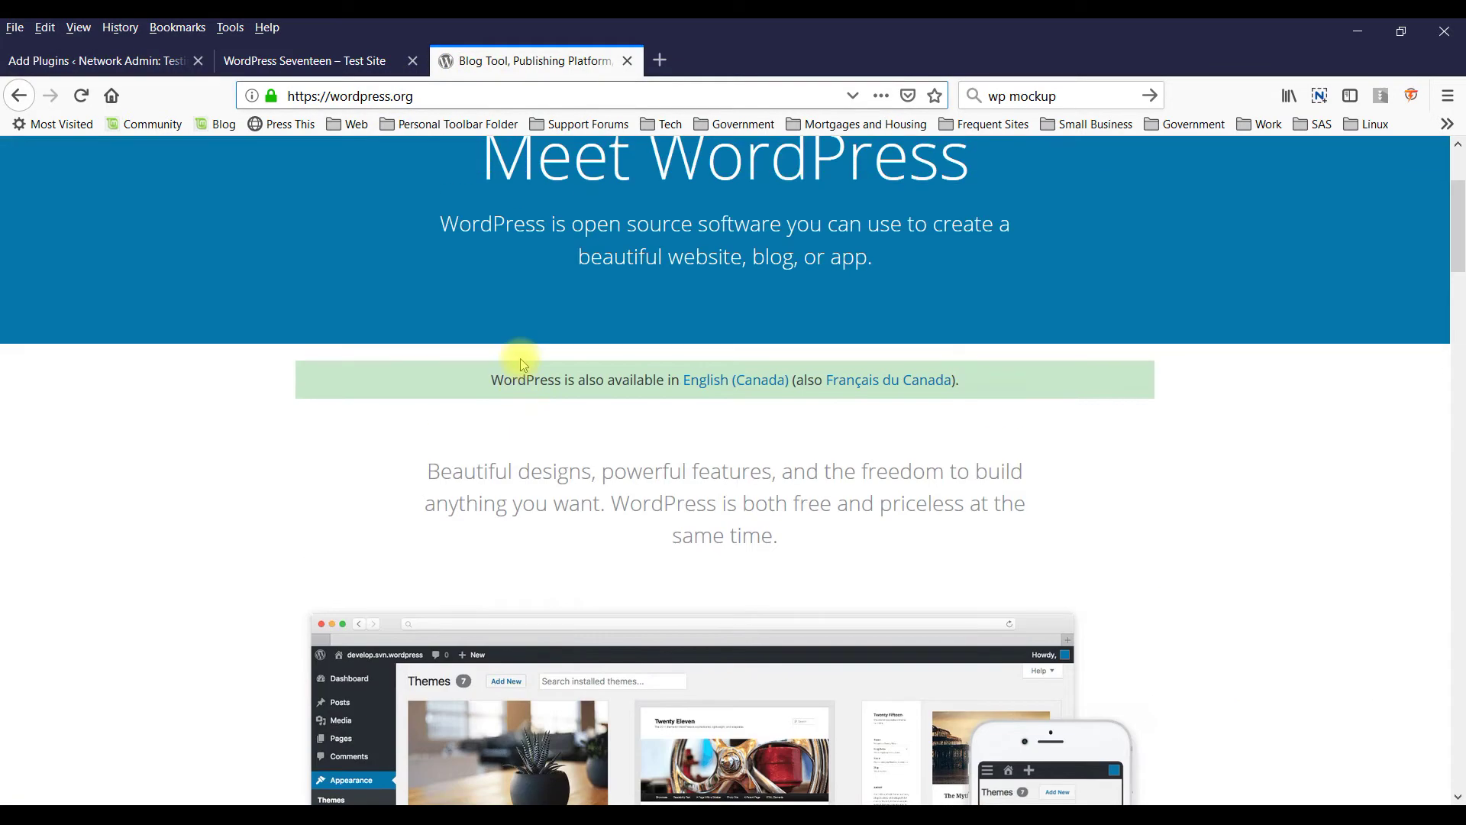
{"action": "scroll", "coordinate": [517, 350], "scroll_direction": "down", "scroll_amount": 3}
{"action": "left_click", "coordinate": [100, 65]}
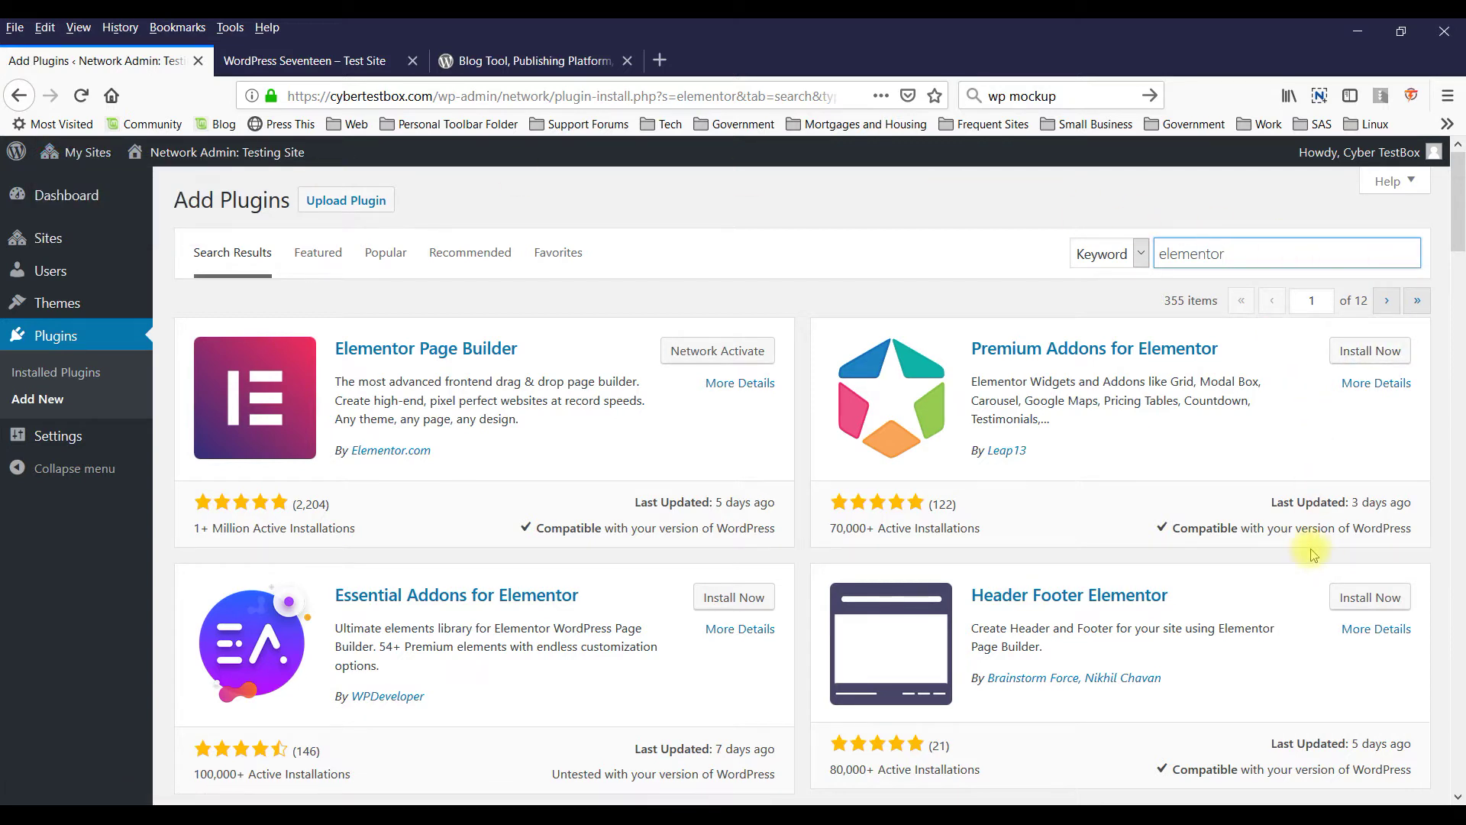
- Install the Header Footer Elementor plugin until it offers Network Activate
{"action": "left_click", "coordinate": [1370, 599]}
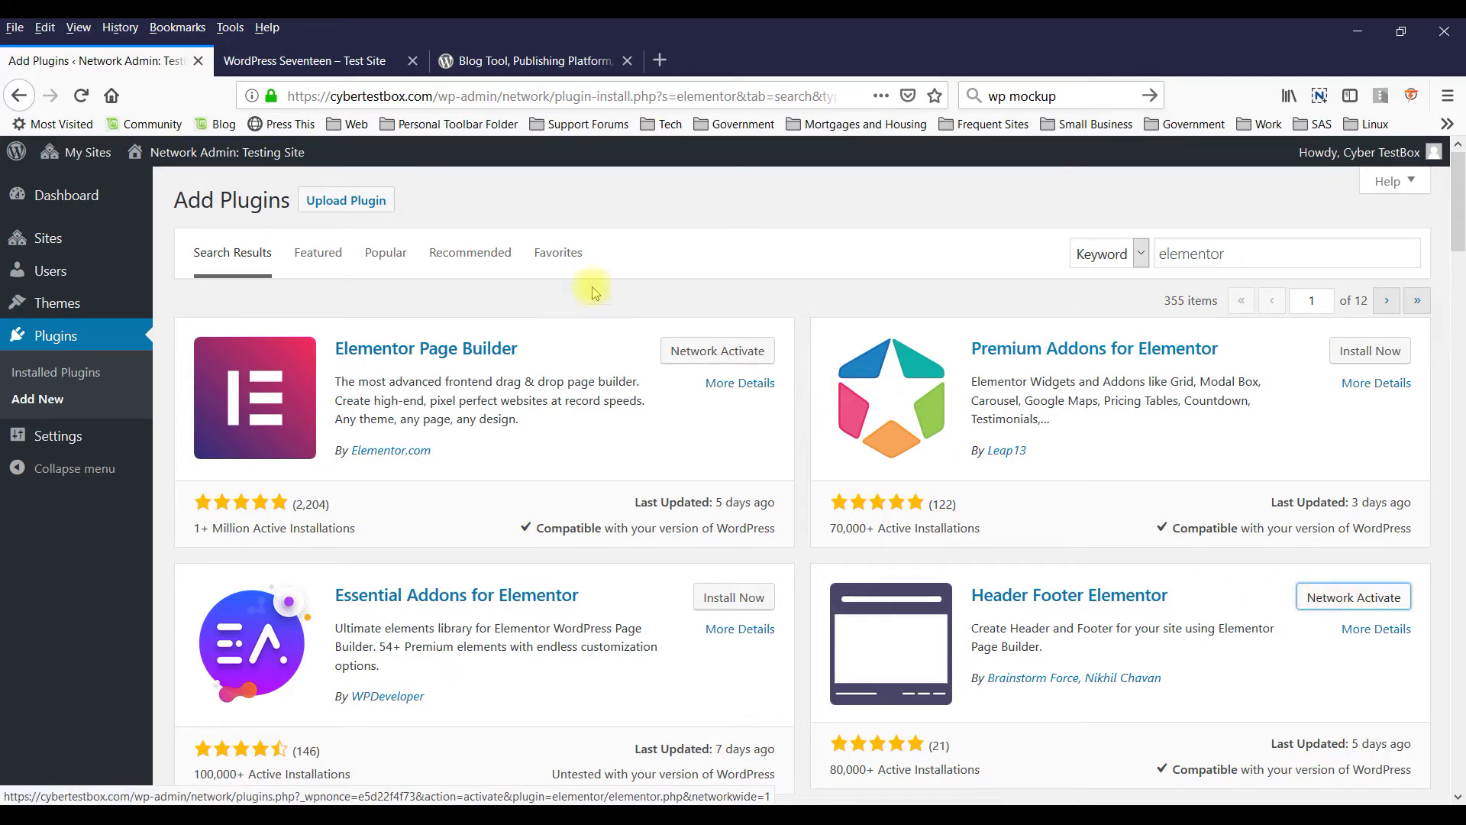
{"action": "mouse_move", "coordinate": [59, 149]}
{"action": "mouse_move", "coordinate": [152, 223]}
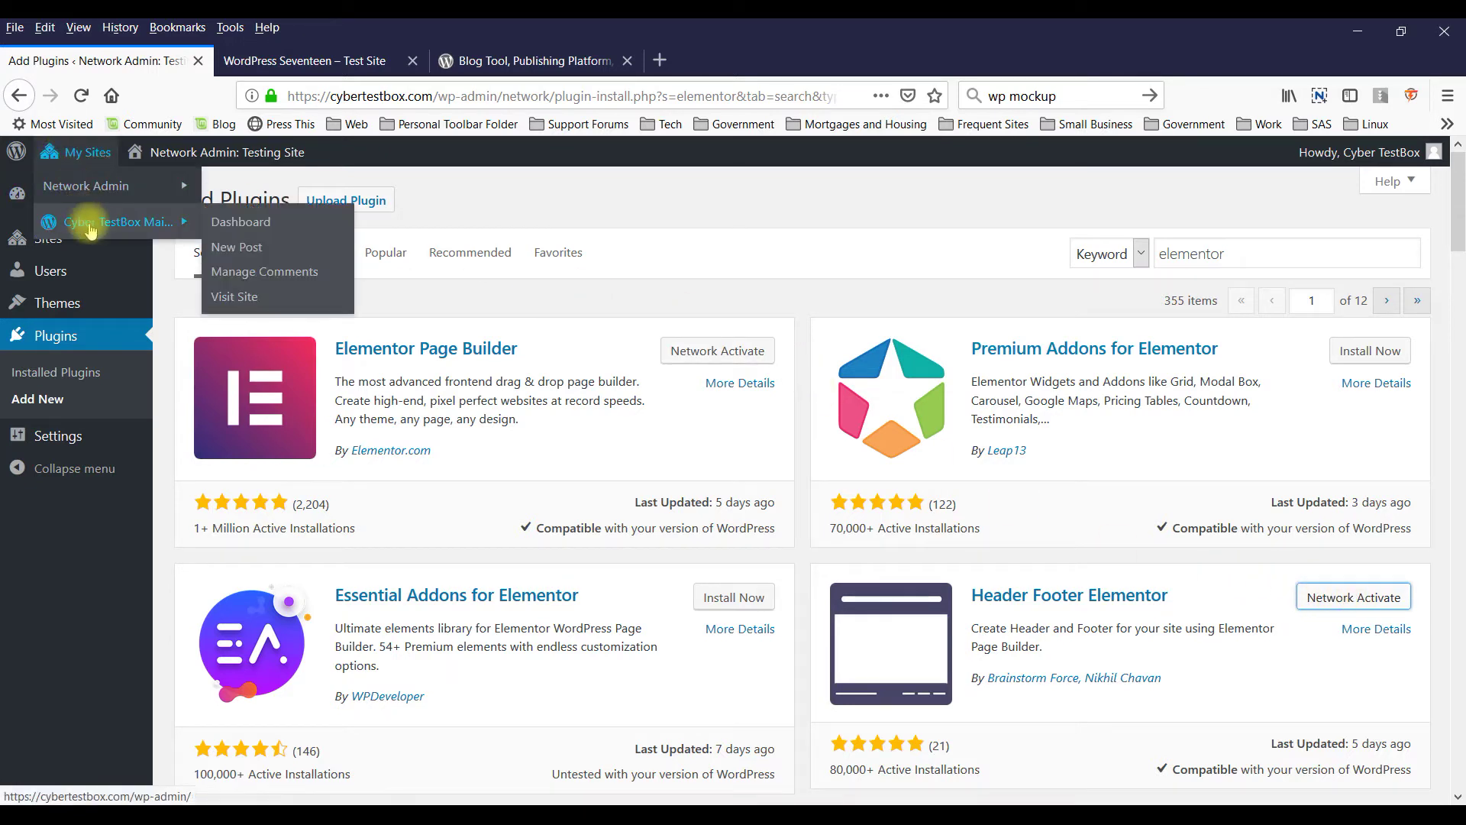
- Reach the test01 site via the main dashboard and network Sites list, then open its Dashboard
{"action": "left_click", "coordinate": [236, 224]}
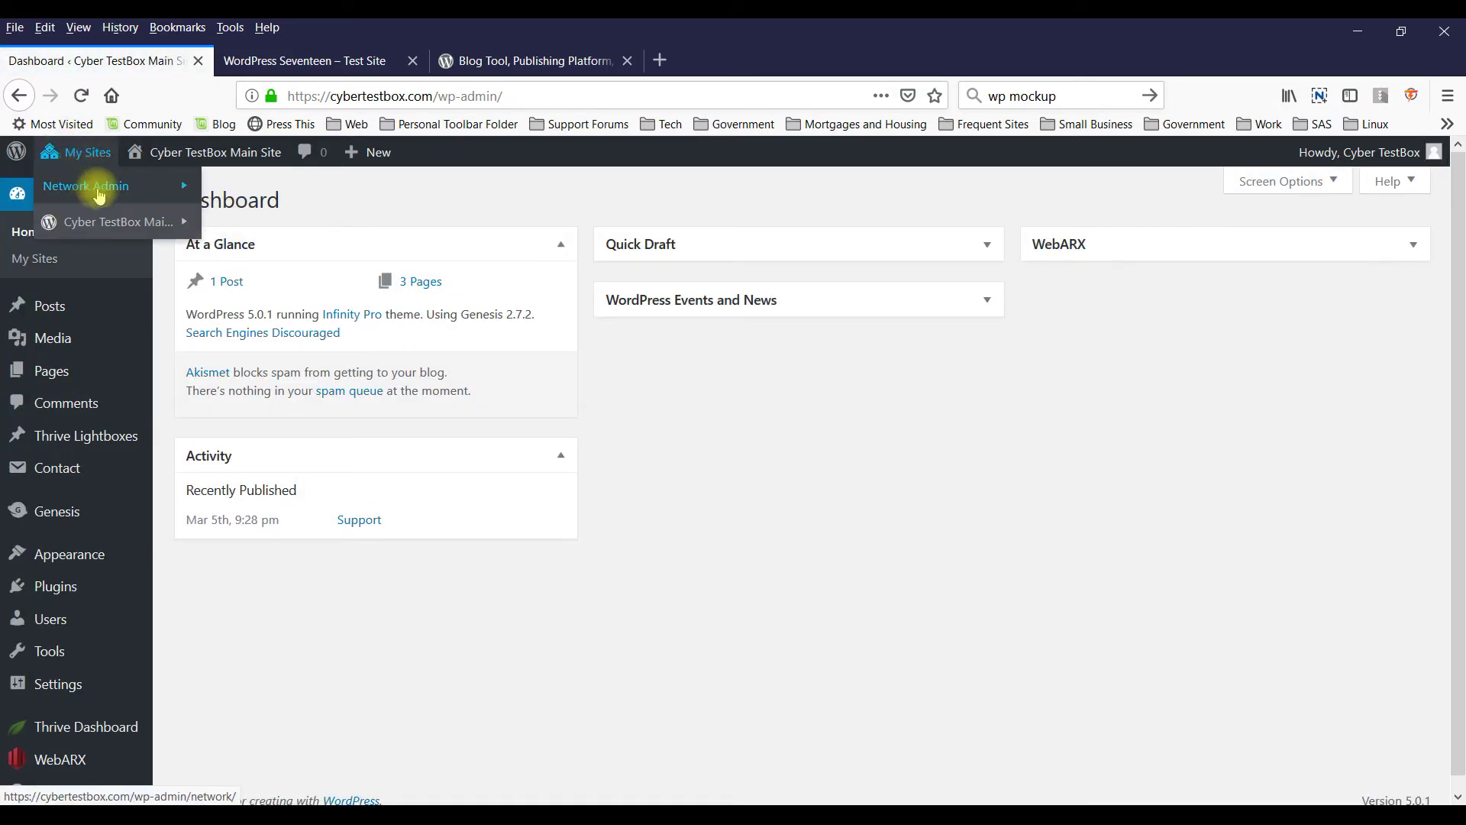
{"action": "mouse_move", "coordinate": [114, 186]}
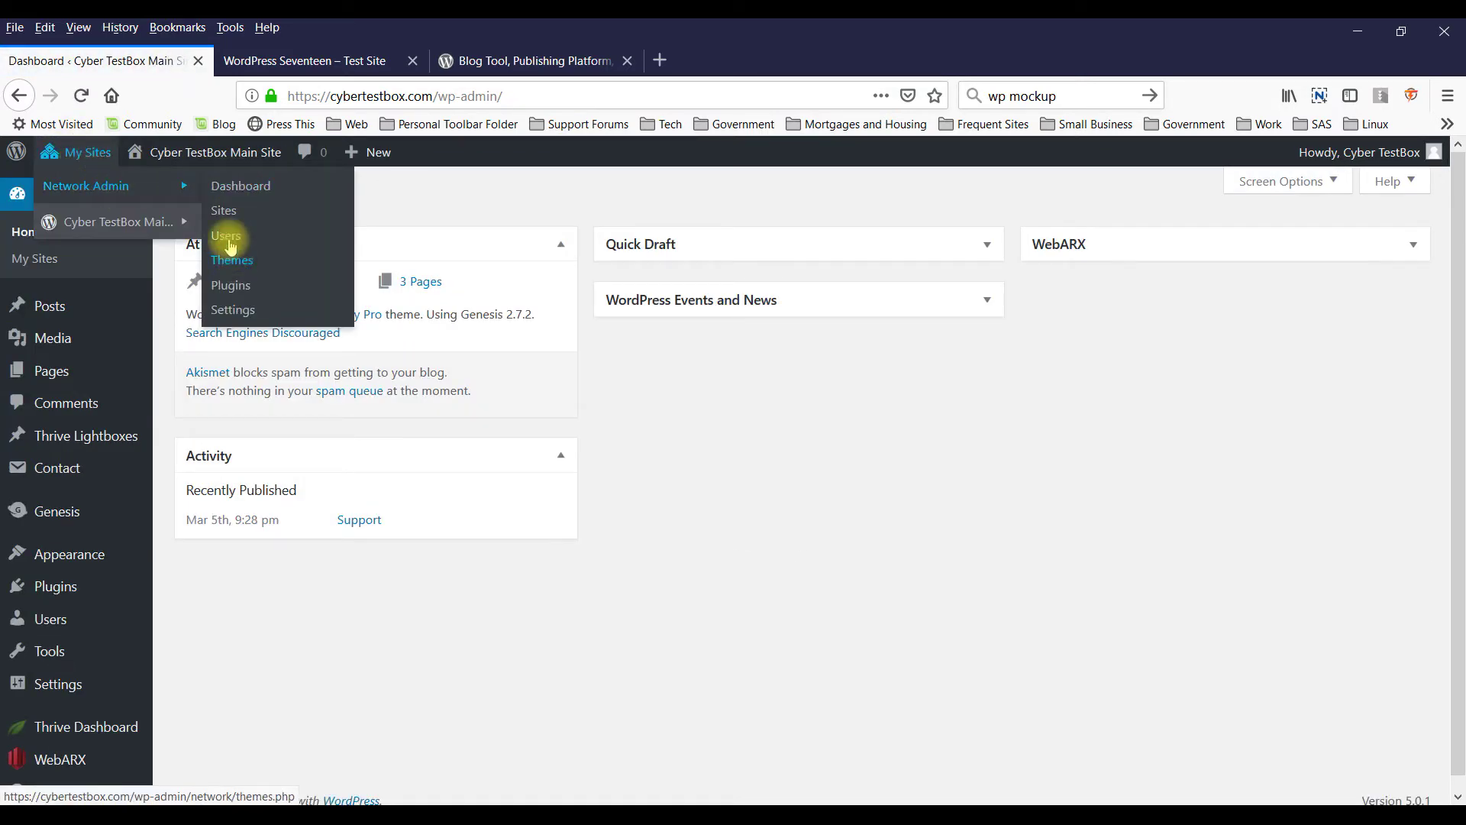
{"action": "left_click", "coordinate": [229, 216]}
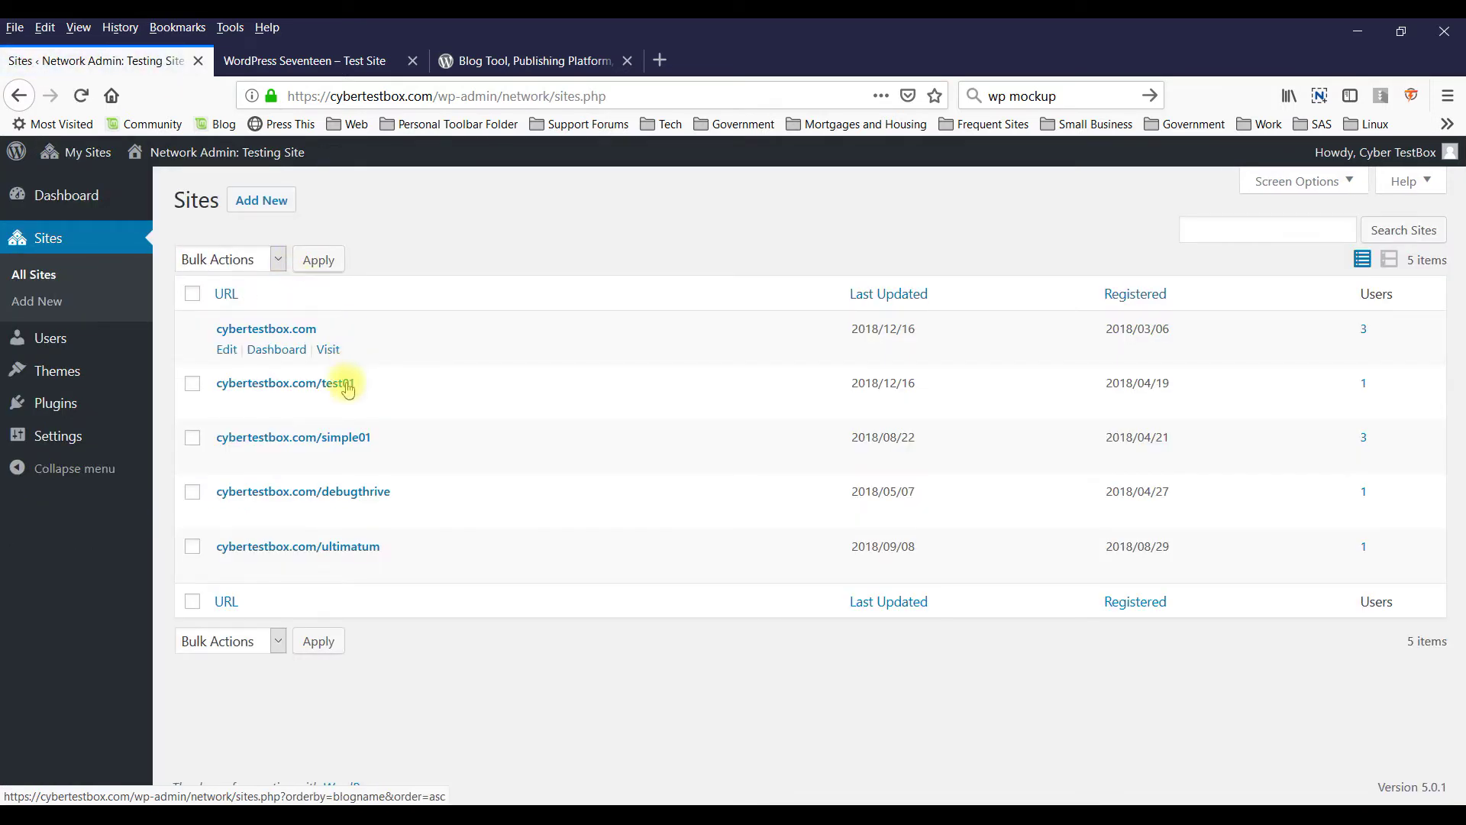
{"action": "mouse_move", "coordinate": [375, 472]}
{"action": "mouse_move", "coordinate": [418, 401]}
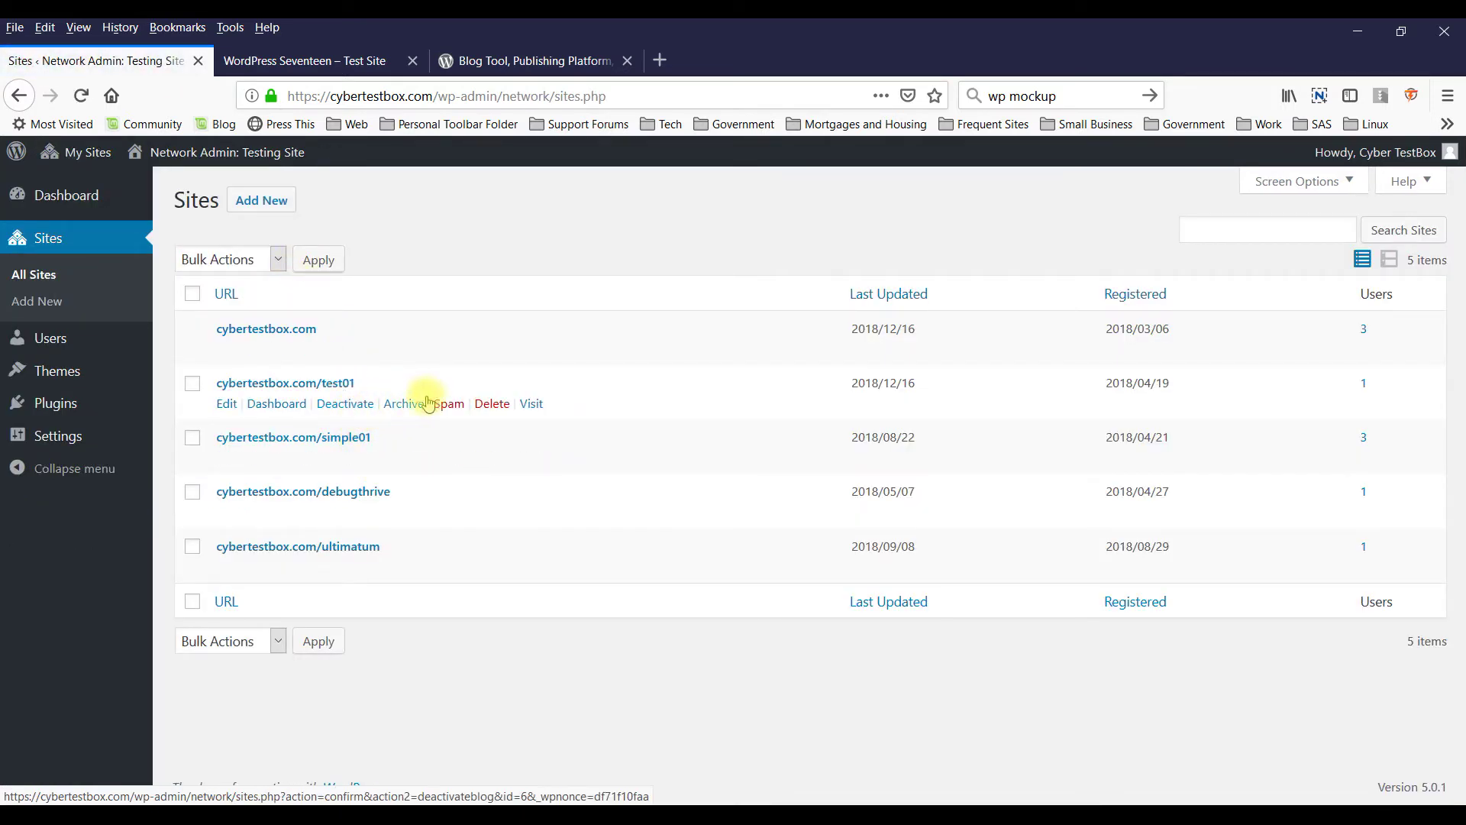
{"action": "left_click", "coordinate": [531, 405]}
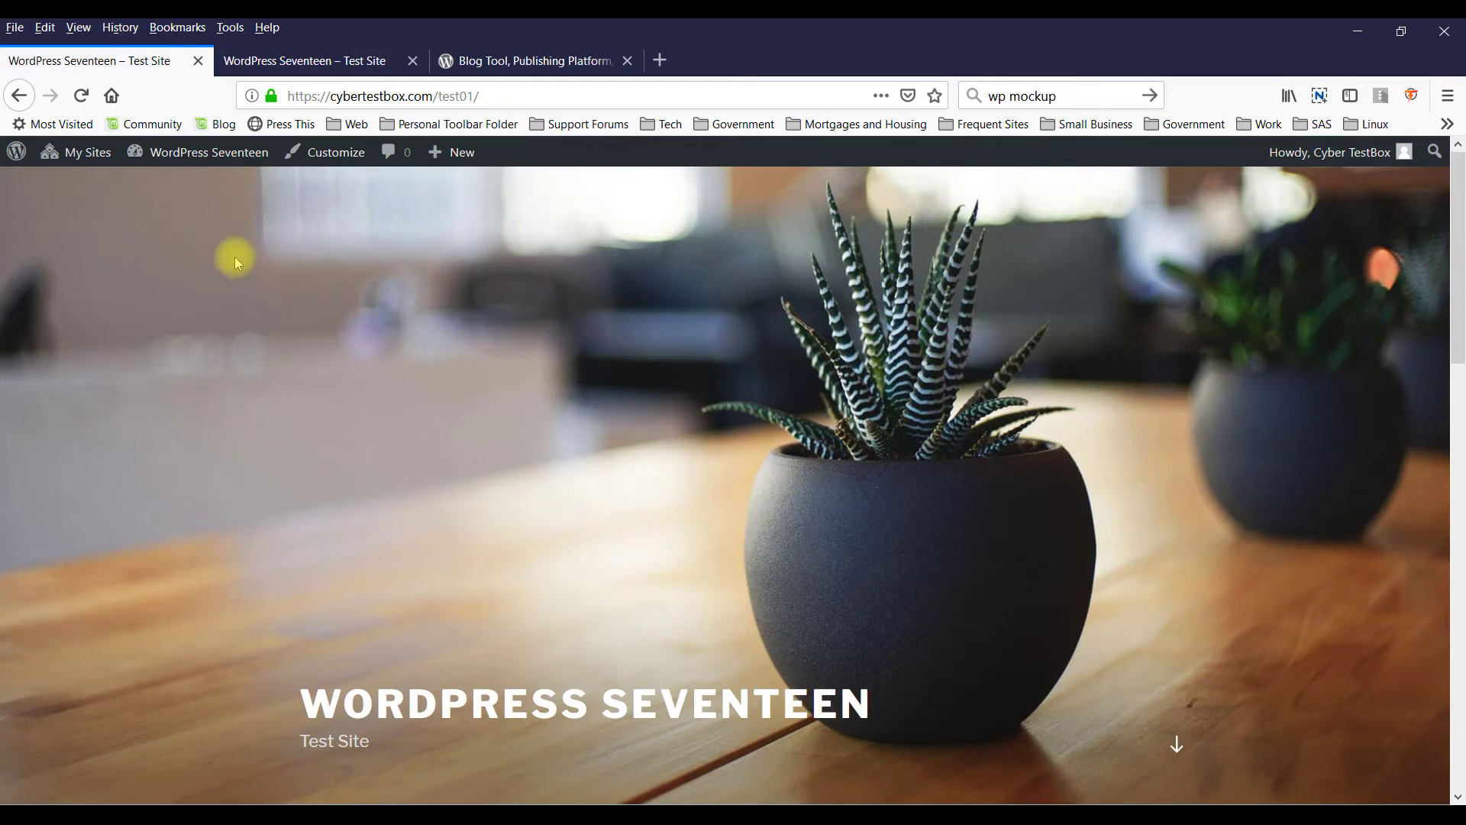
{"action": "mouse_move", "coordinate": [160, 159]}
{"action": "left_click", "coordinate": [163, 186]}
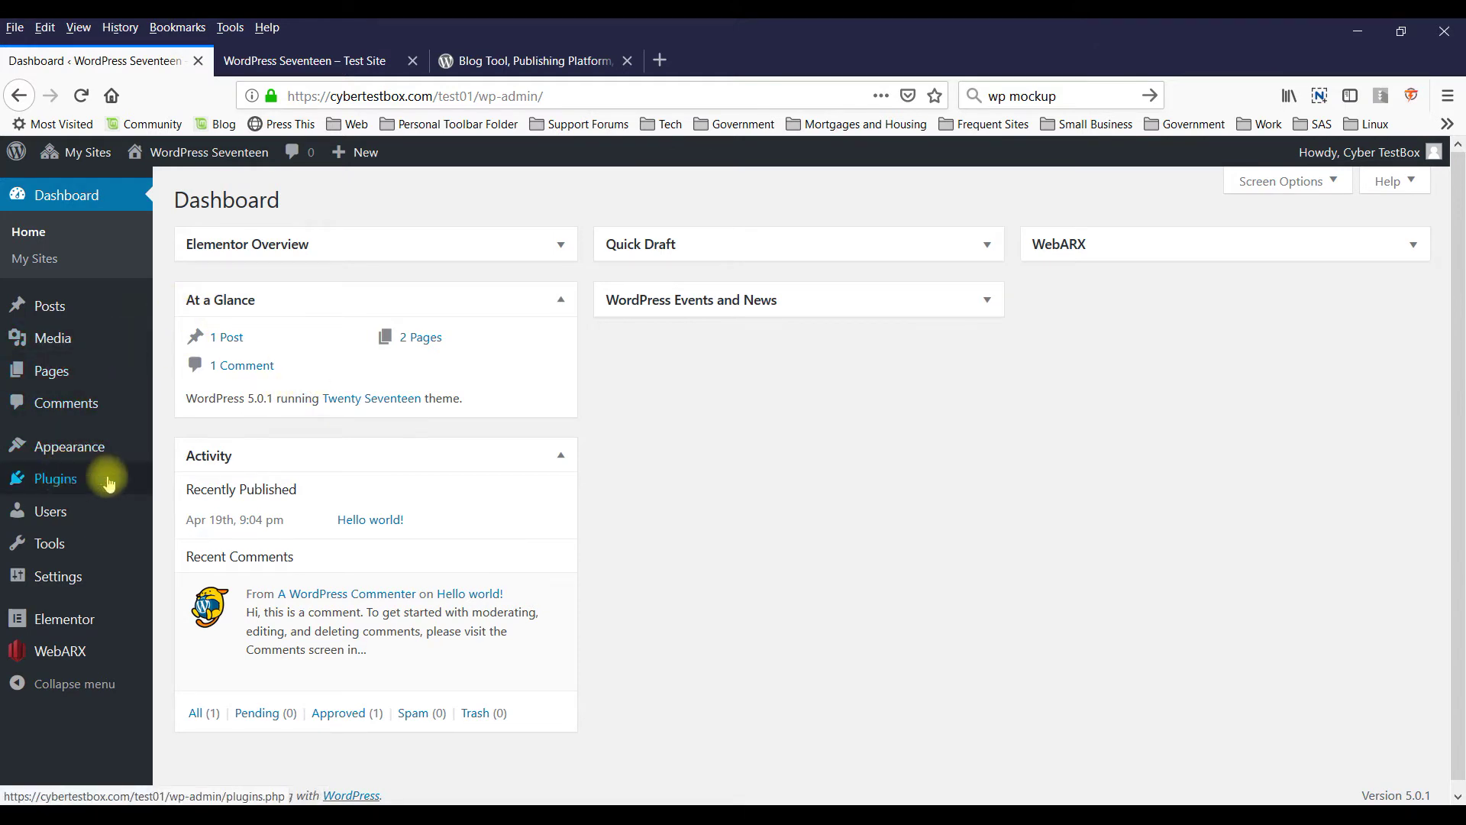
- Open test01's installed plugins and scroll down to the active Elementor entry
{"action": "left_click", "coordinate": [55, 481]}
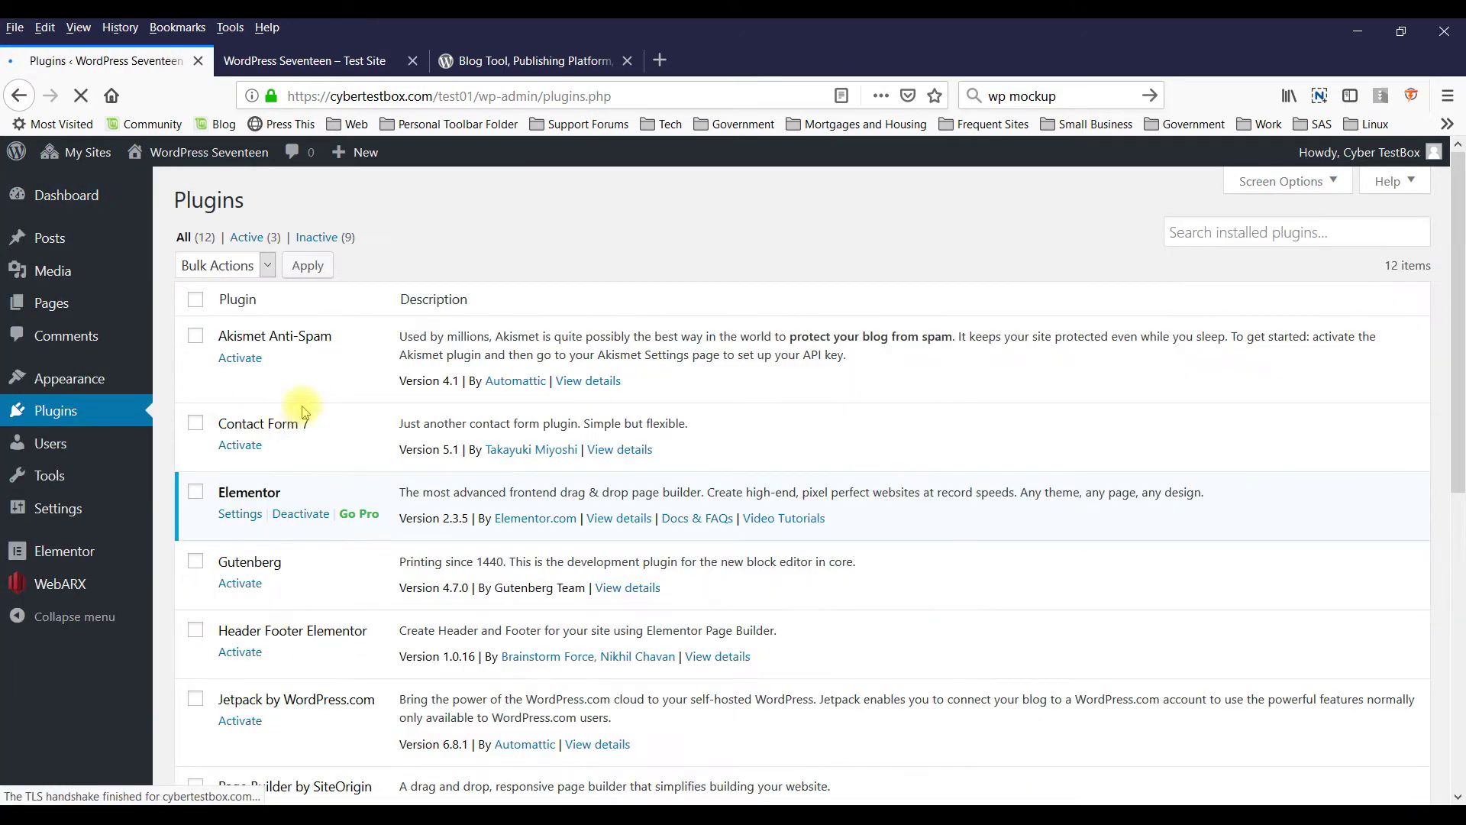
{"action": "scroll", "coordinate": [321, 458], "scroll_direction": "down", "scroll_amount": 1}
{"action": "scroll", "coordinate": [331, 467], "scroll_direction": "down", "scroll_amount": 1}
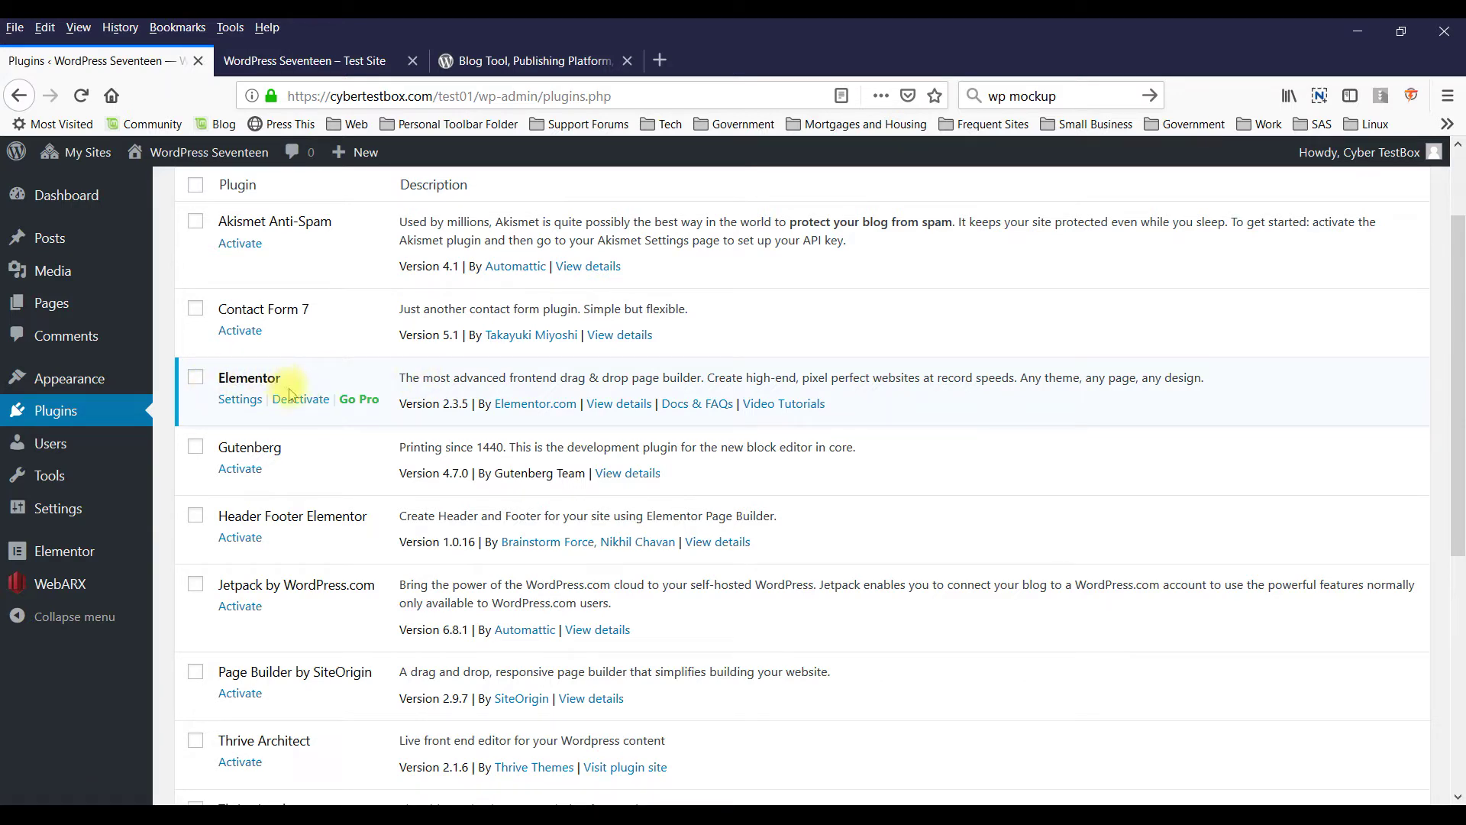
{"action": "mouse_move", "coordinate": [46, 303]}
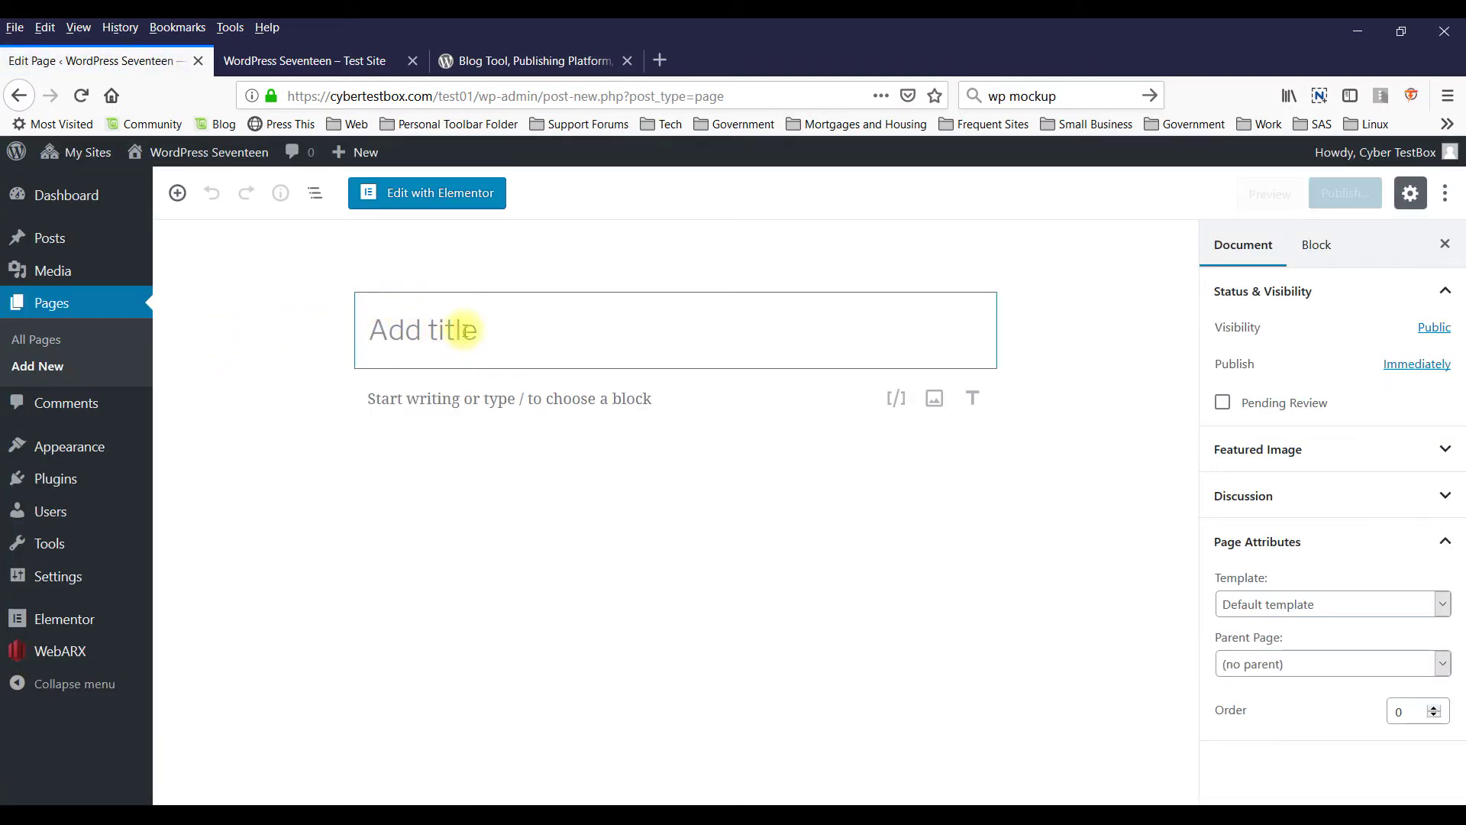
- Save a new draft page titled 'My First Home Page' and open it in Elementor
{"action": "type", "text": "My First Home Page"}
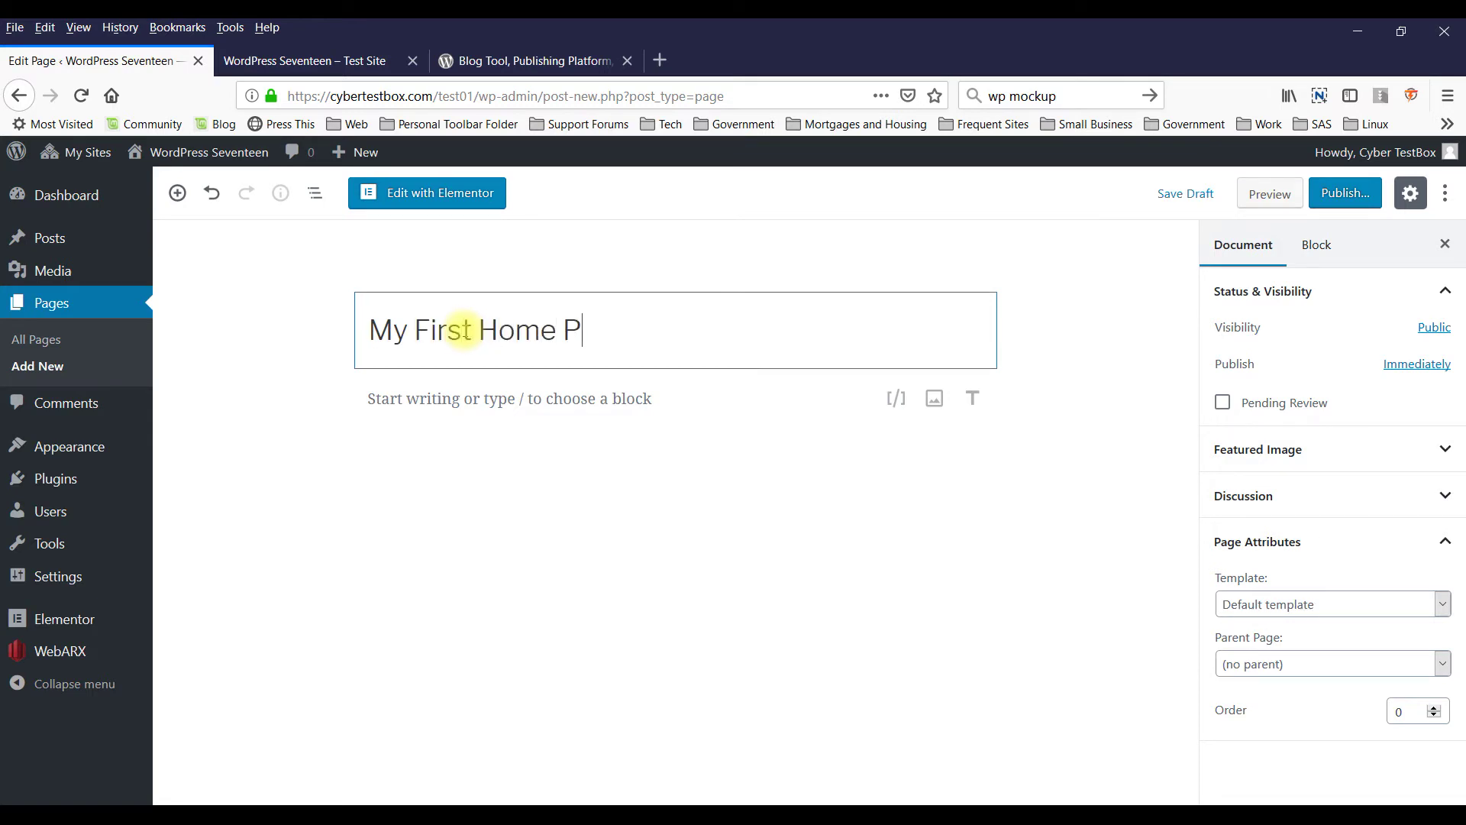
{"action": "left_click", "coordinate": [1186, 193]}
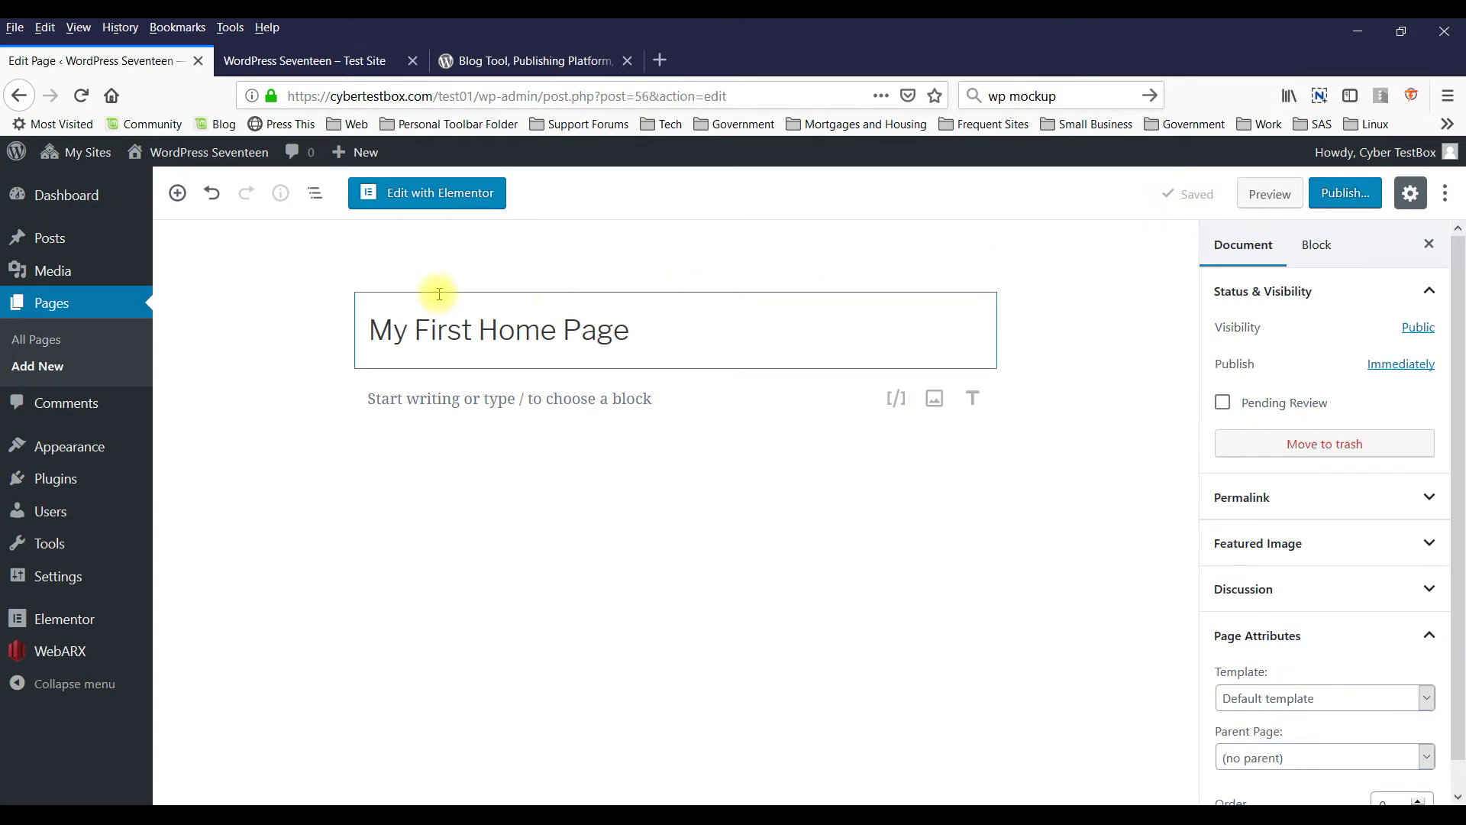
{"action": "left_click", "coordinate": [433, 195]}
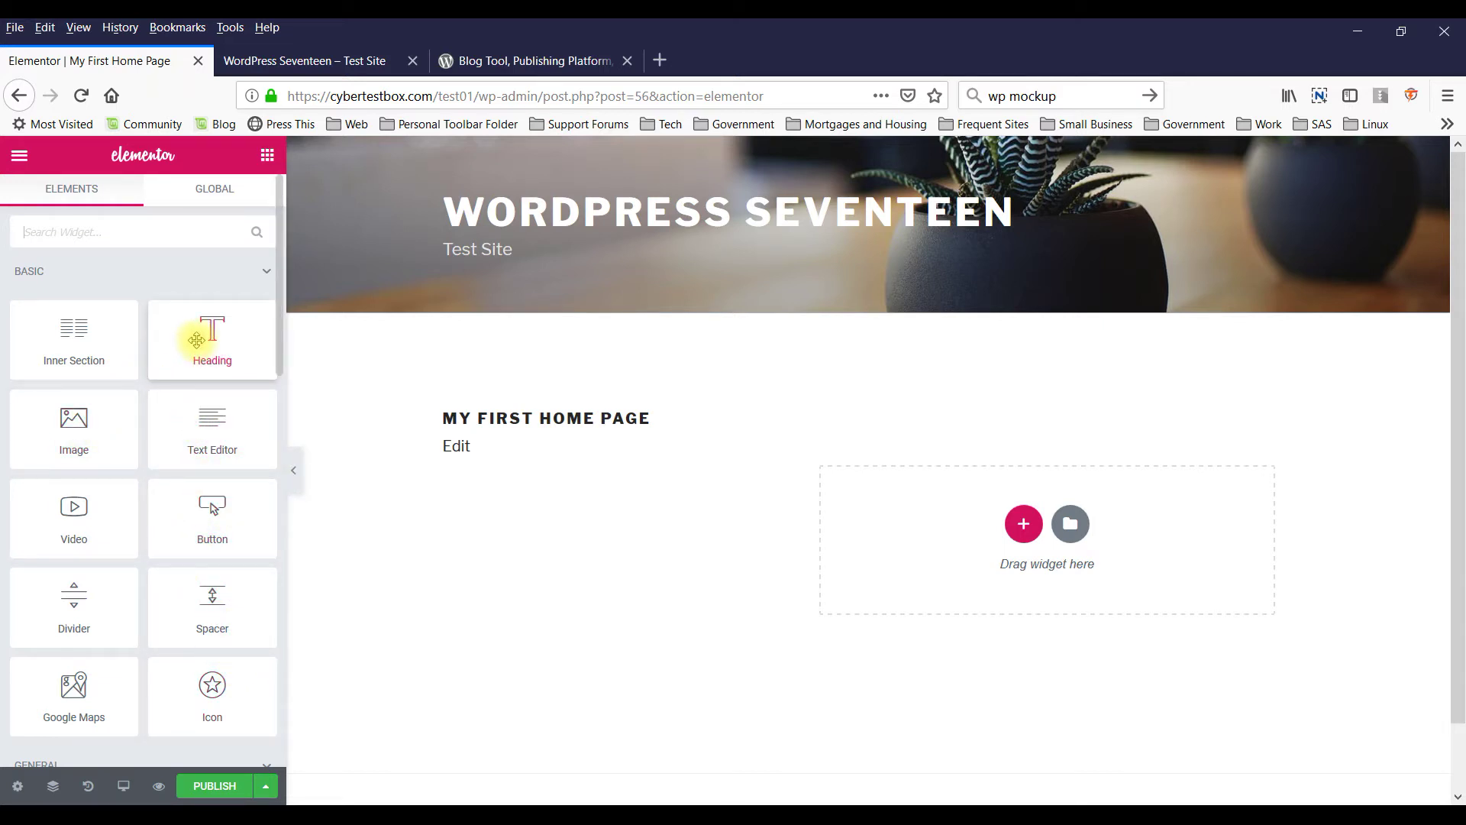
- Drop a Heading widget into the empty section and retype its text as 'My First Home Page'
{"action": "left_click_drag", "start_coordinate": [197, 340], "coordinate": [900, 527]}
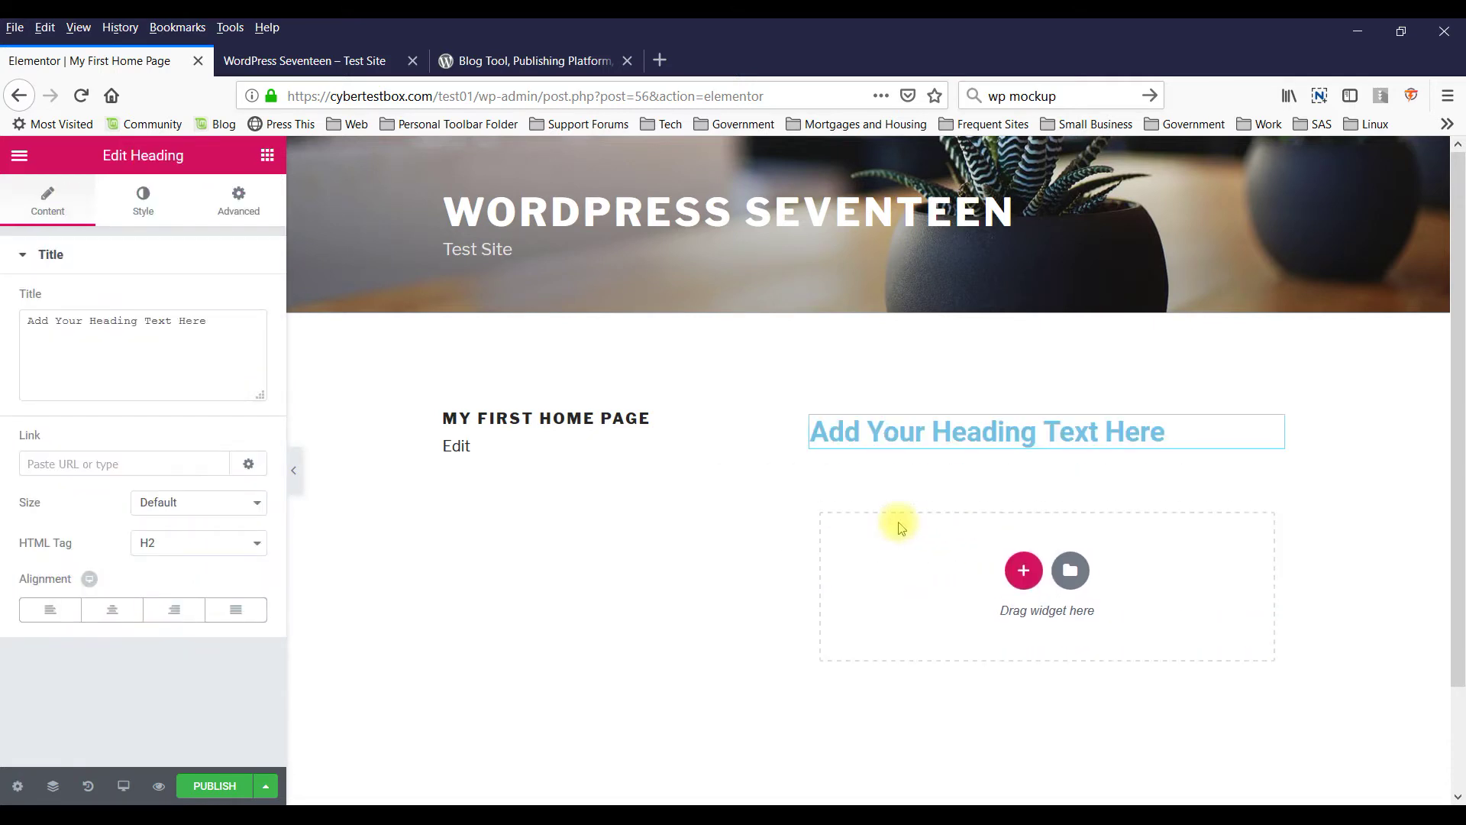
{"action": "triple_click", "coordinate": [876, 432]}
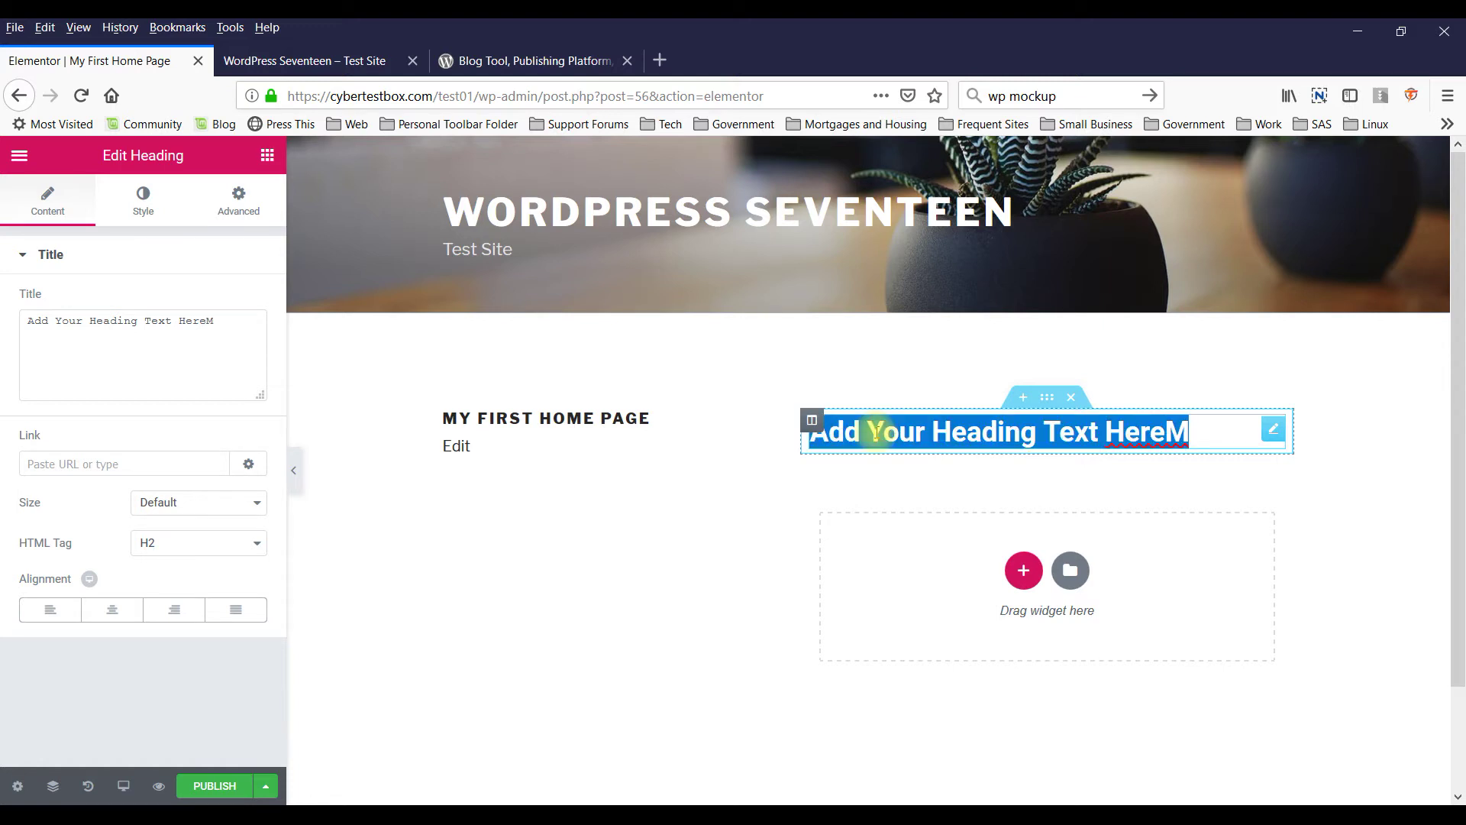
{"action": "type", "text": "My First Home Page"}
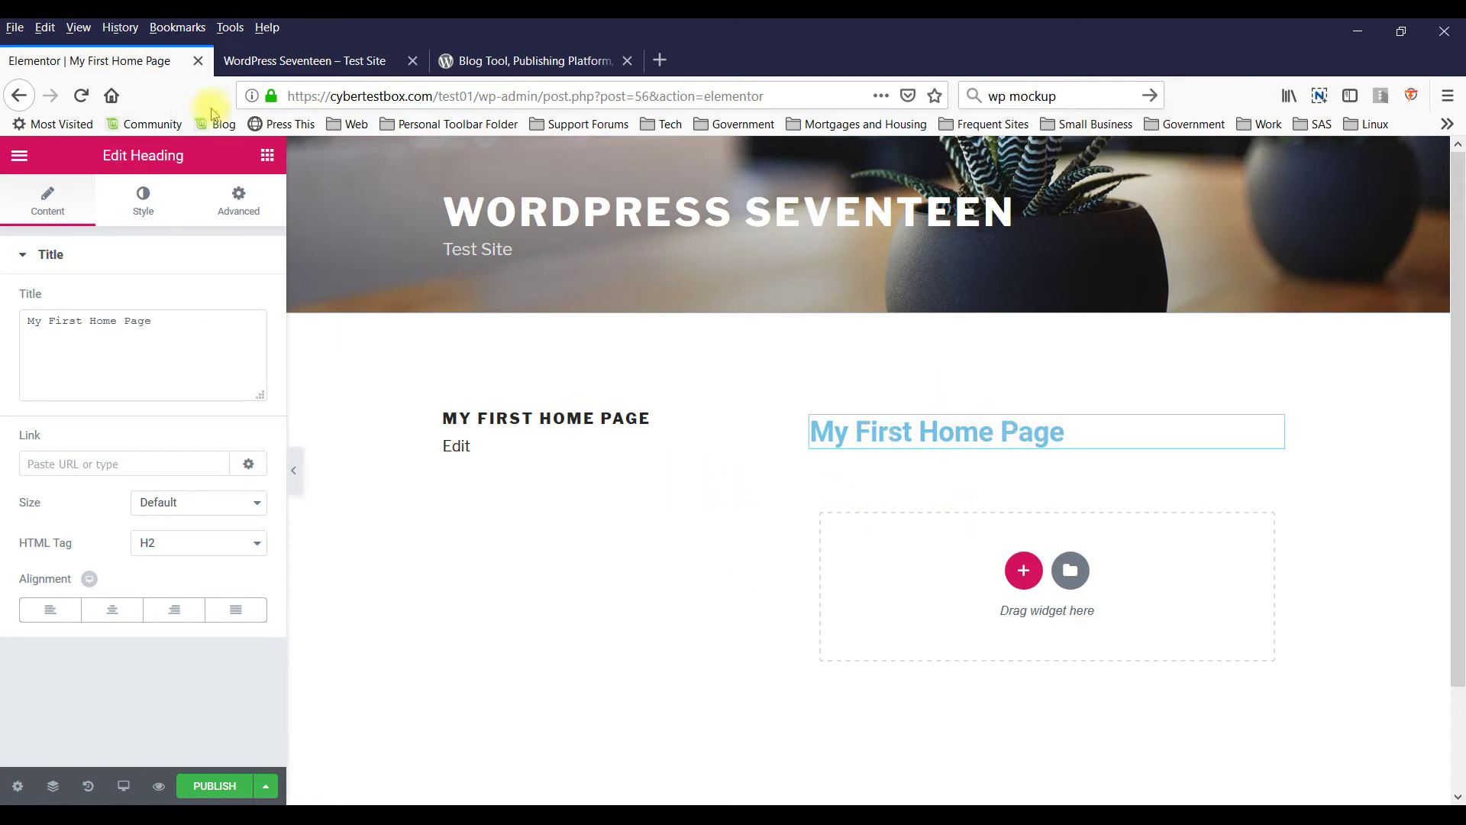
{"action": "left_click", "coordinate": [368, 61]}
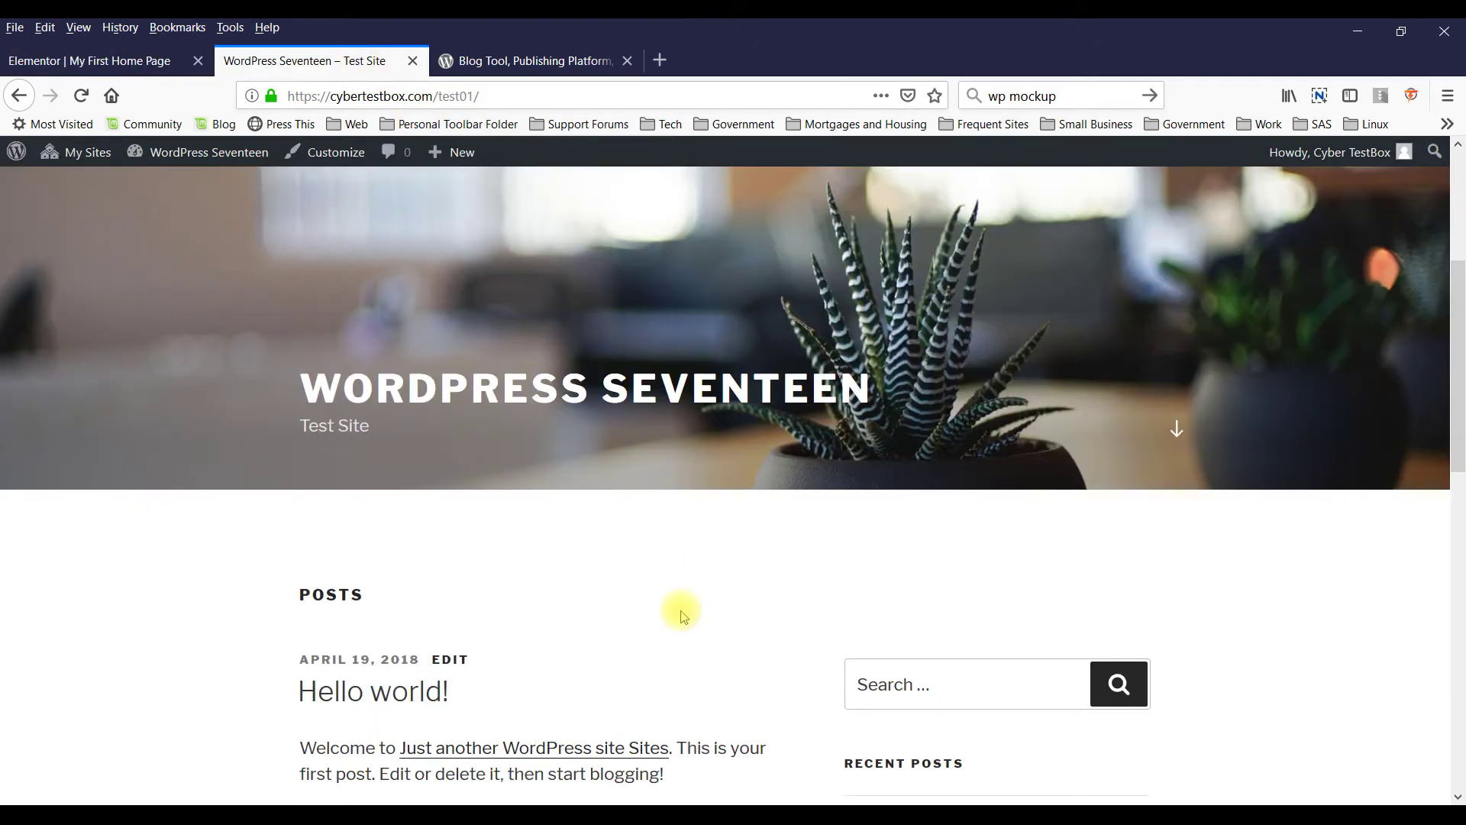
{"action": "left_click", "coordinate": [571, 61]}
{"action": "scroll", "coordinate": [642, 348], "scroll_direction": "up", "scroll_amount": 3}
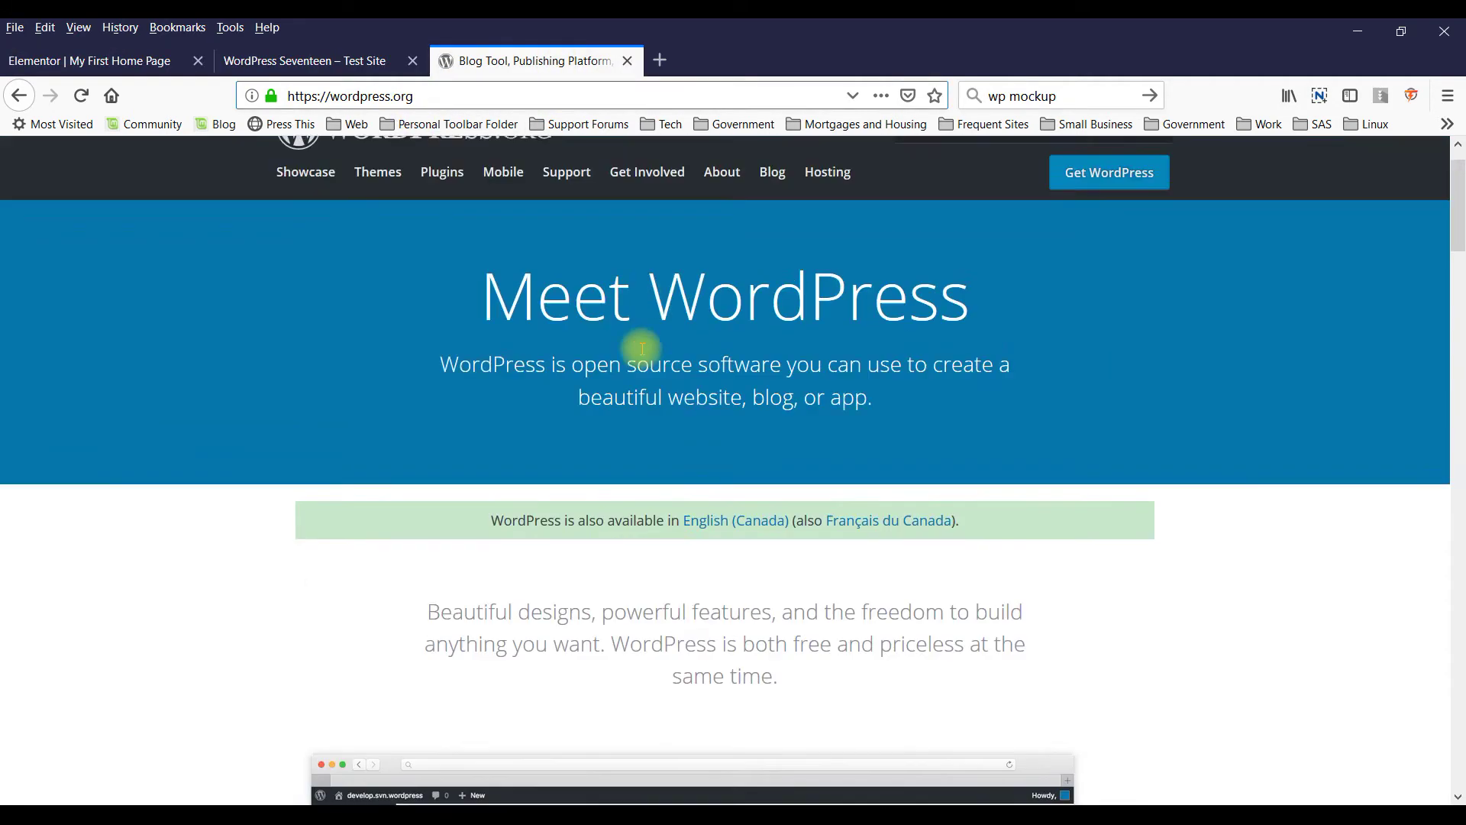
{"action": "left_click", "coordinate": [454, 92]}
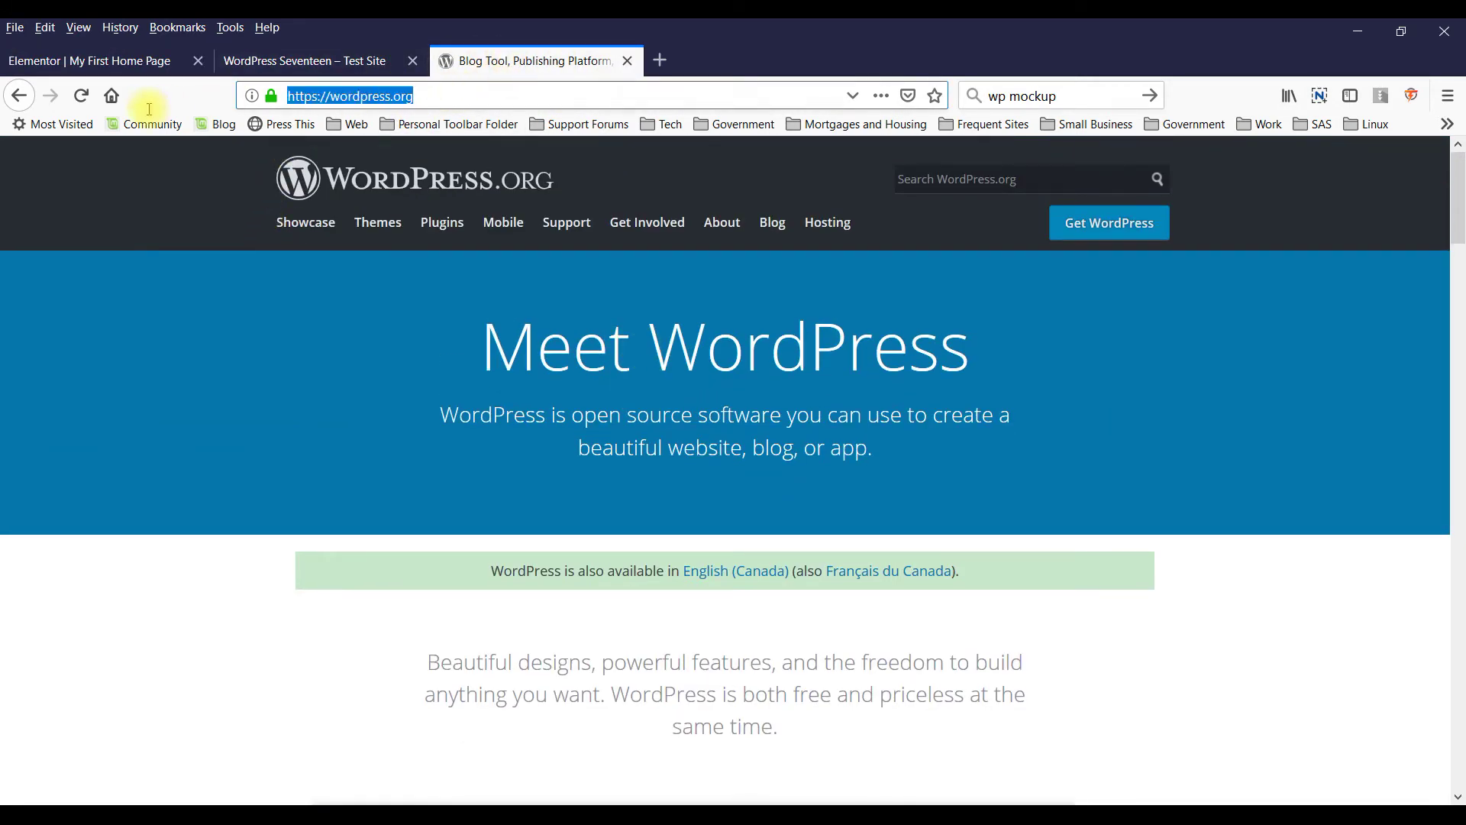
{"action": "scroll", "coordinate": [698, 394], "scroll_direction": "down", "scroll_amount": 10}
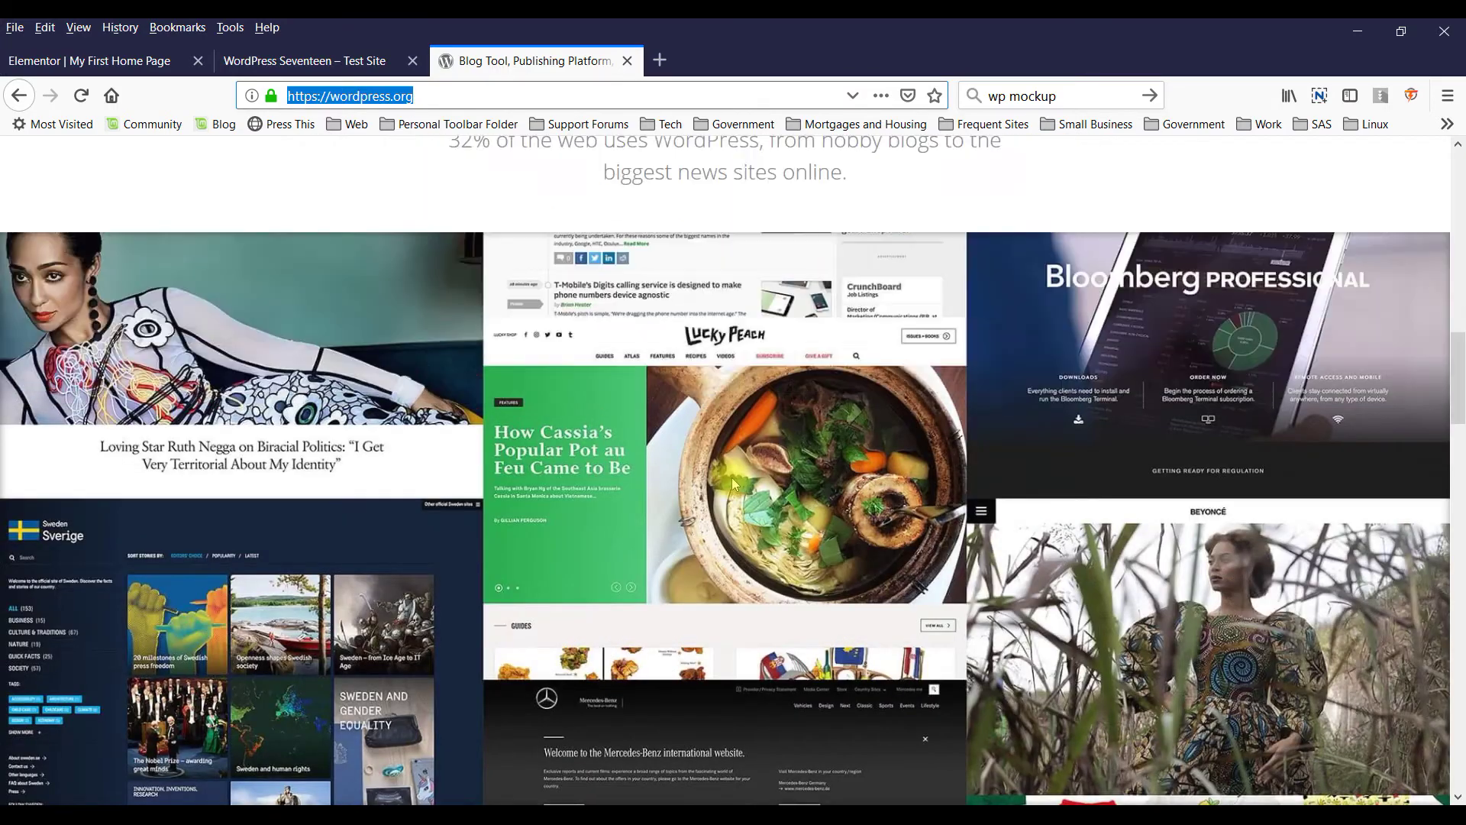
{"action": "scroll", "coordinate": [733, 483], "scroll_direction": "down", "scroll_amount": 15}
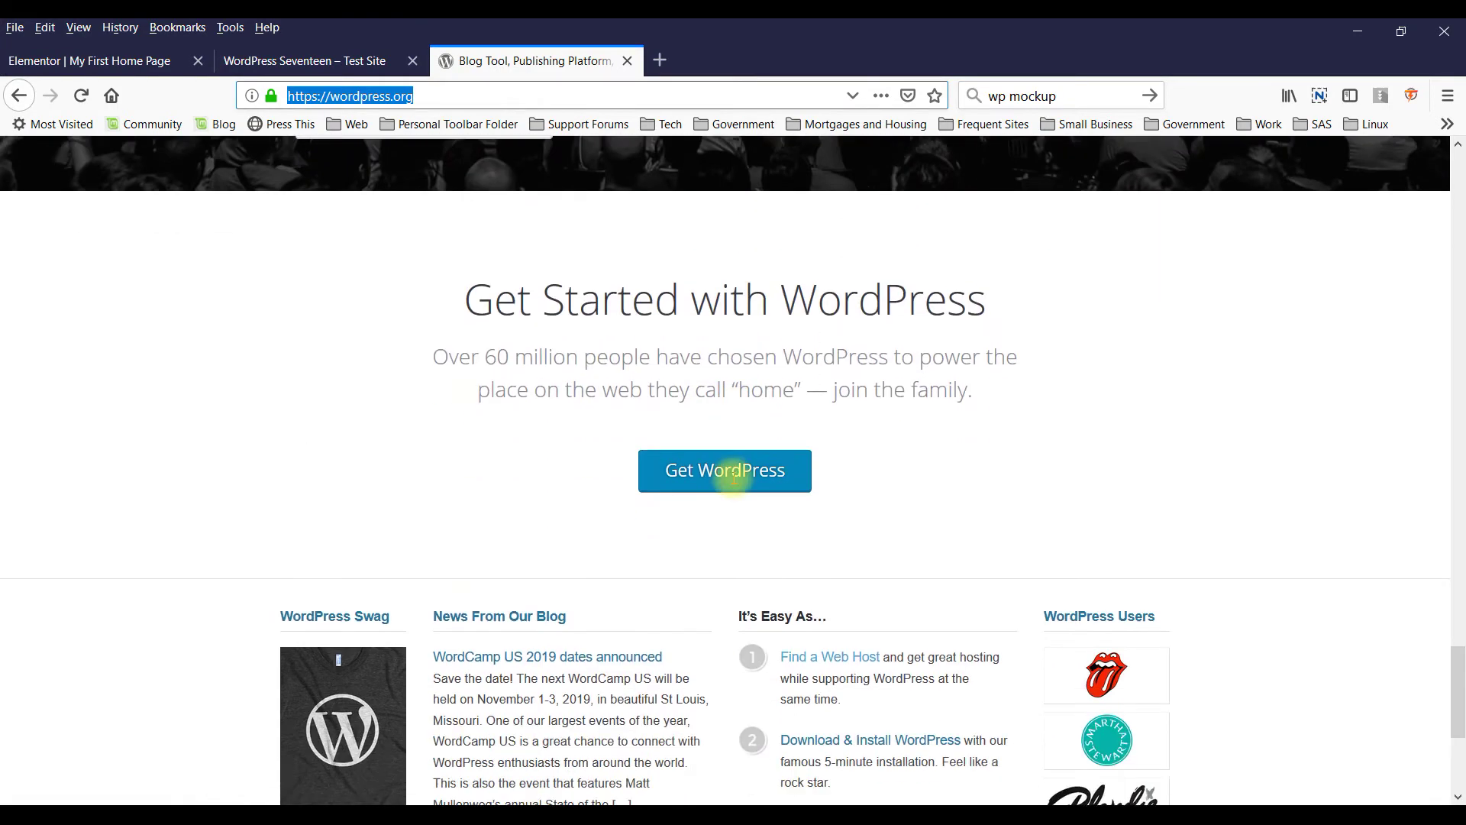
{"action": "left_click", "coordinate": [269, 64]}
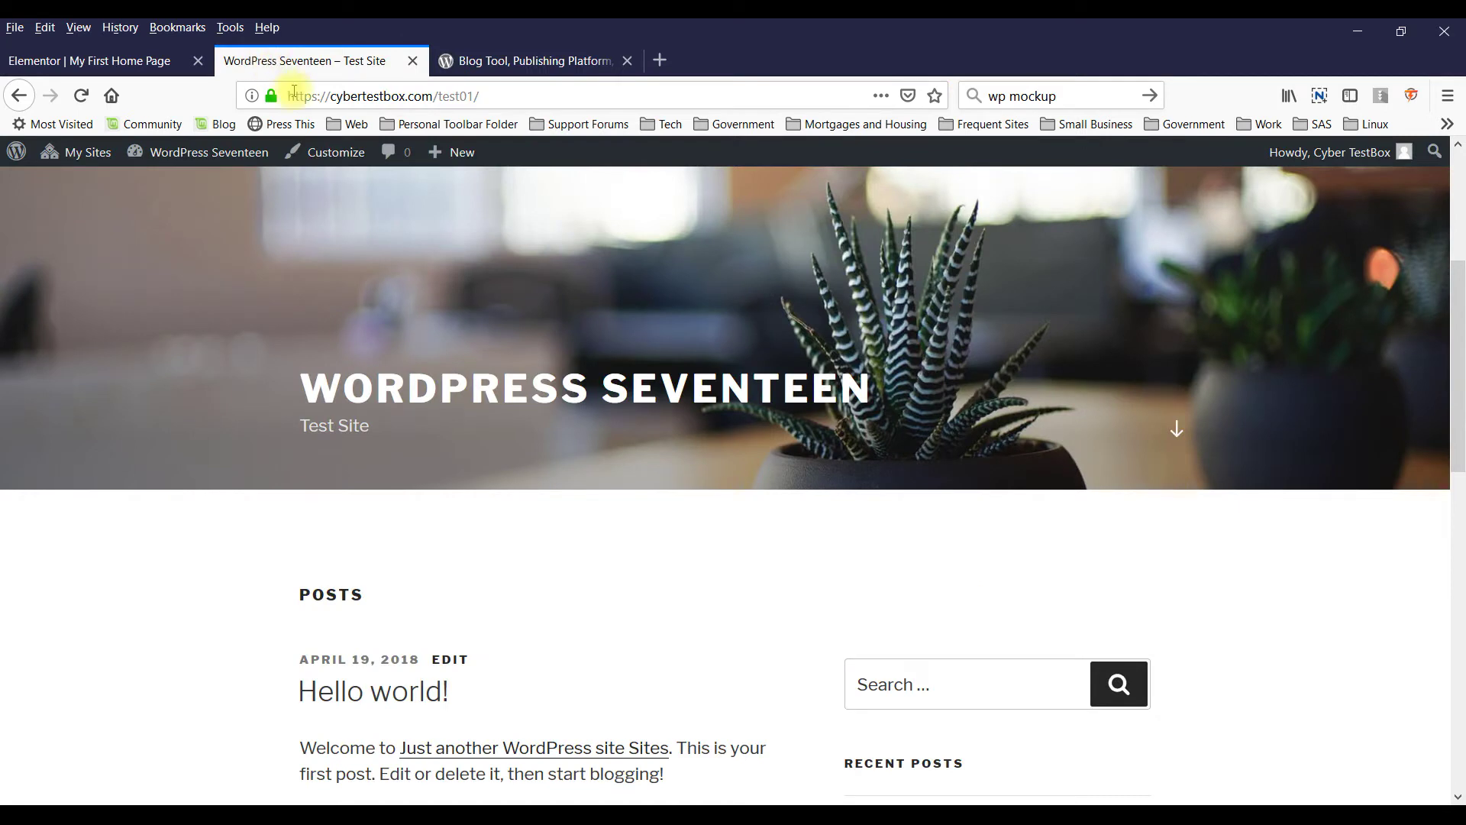
{"action": "left_click", "coordinate": [107, 64]}
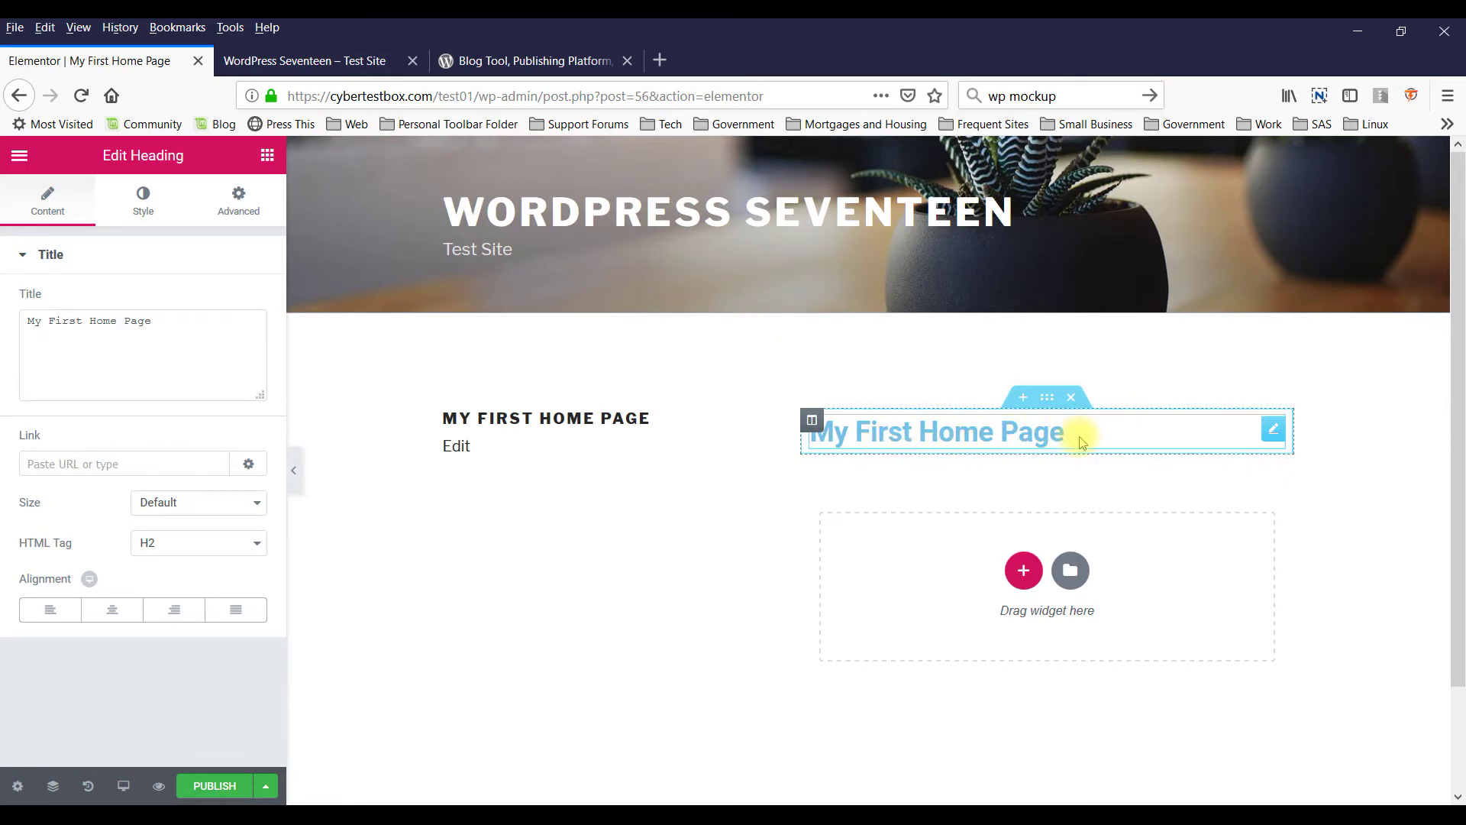
- Delete the heading and insert the Homepage – Business template from the Library's Pages
{"action": "left_click", "coordinate": [1073, 397]}
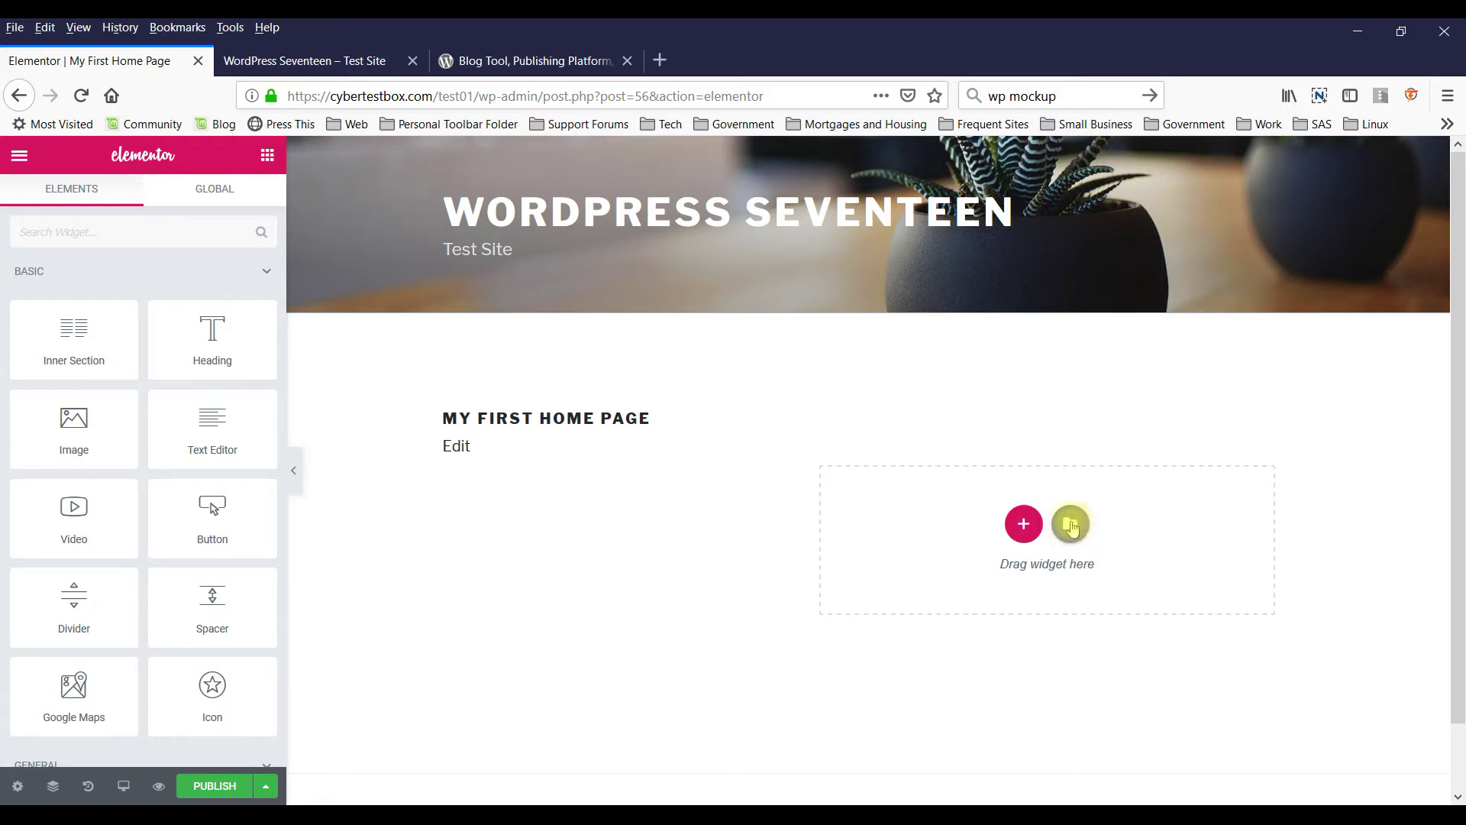
{"action": "left_click", "coordinate": [1071, 525]}
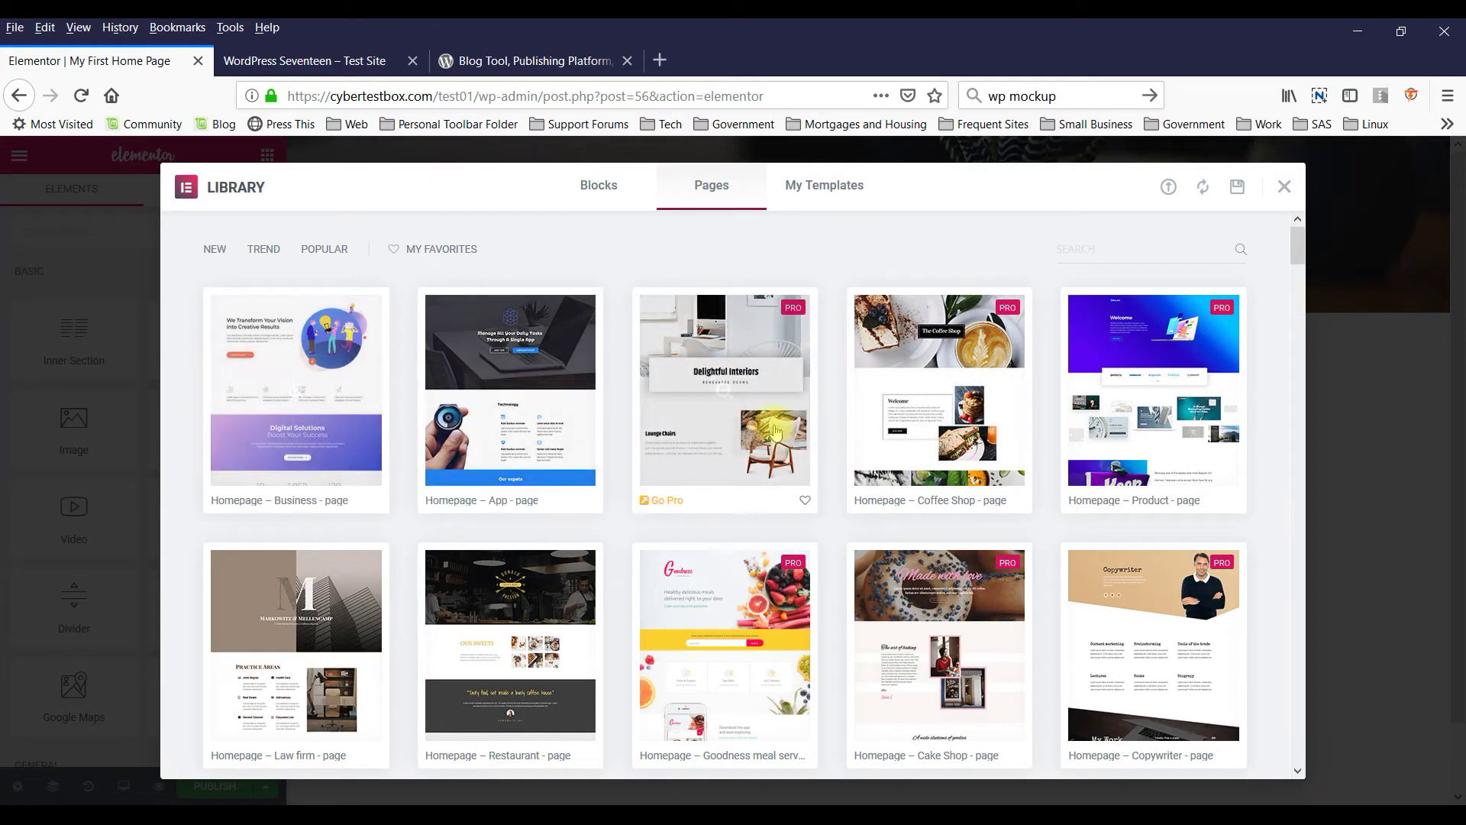
{"action": "scroll", "coordinate": [372, 446], "scroll_direction": "down", "scroll_amount": 5}
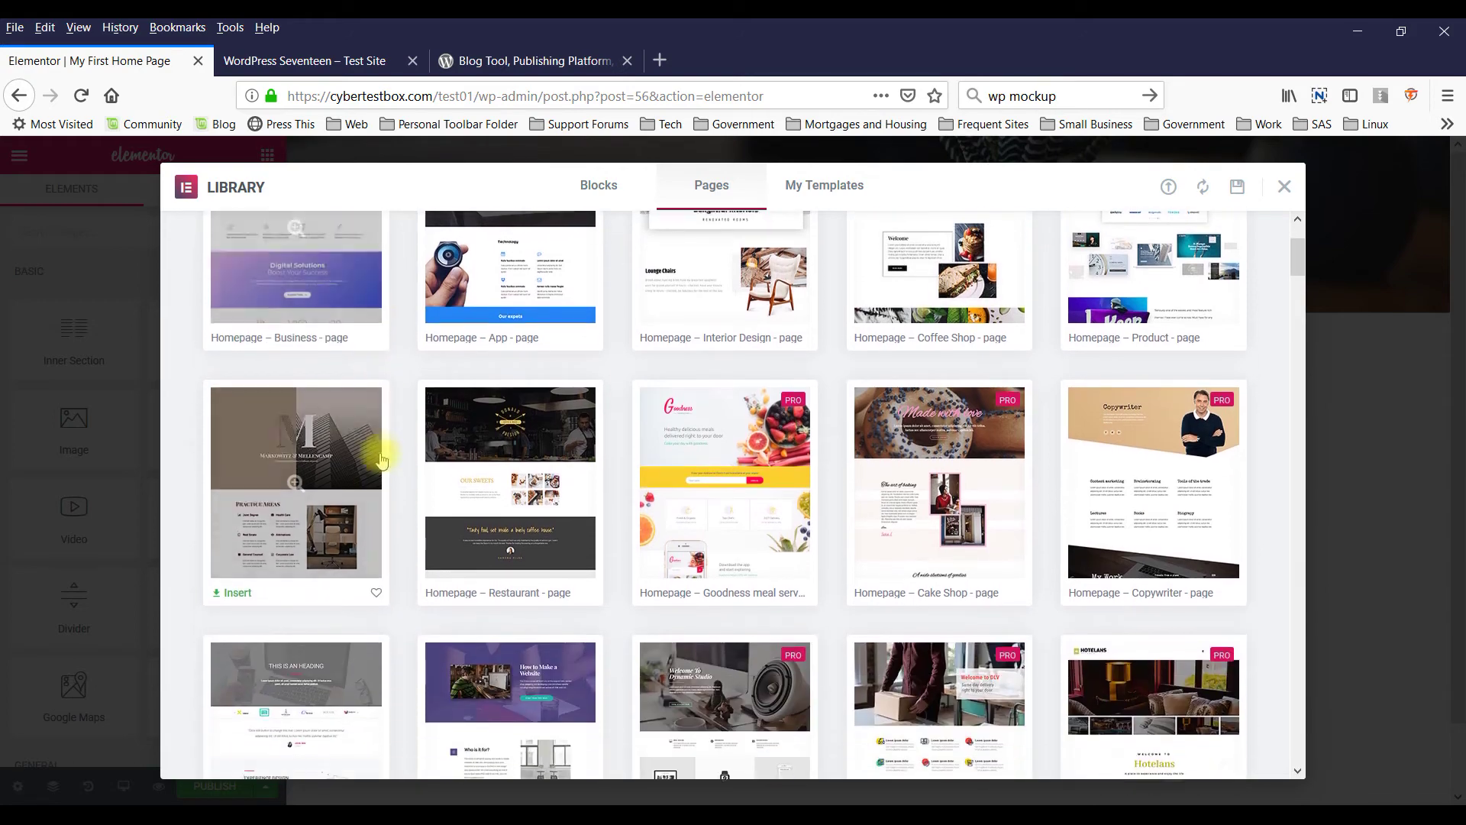
{"action": "scroll", "coordinate": [853, 556], "scroll_direction": "down", "scroll_amount": 3}
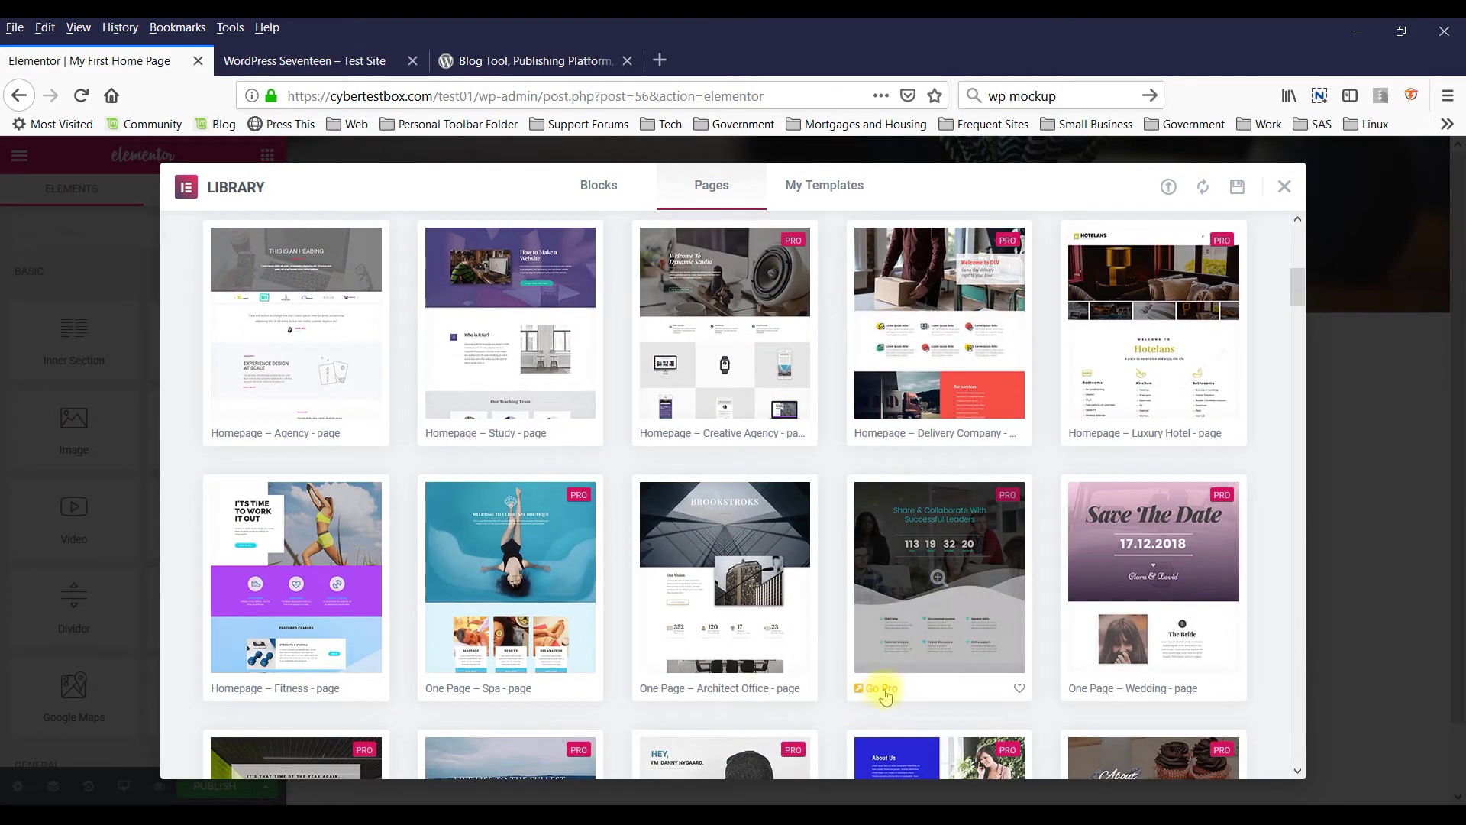
{"action": "scroll", "coordinate": [840, 588], "scroll_direction": "up", "scroll_amount": 8}
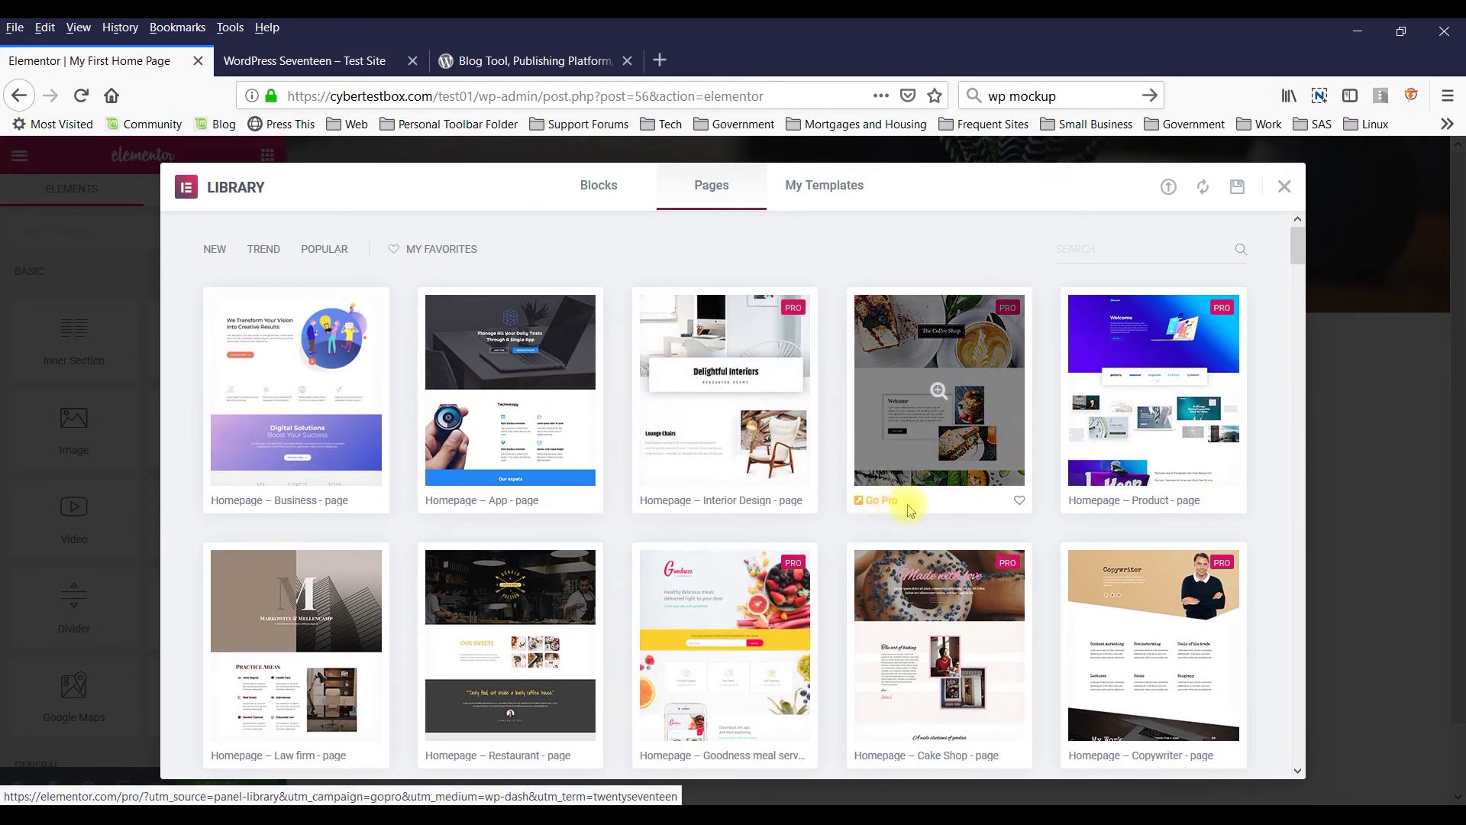
{"action": "scroll", "coordinate": [1072, 508], "scroll_direction": "down", "scroll_amount": 3}
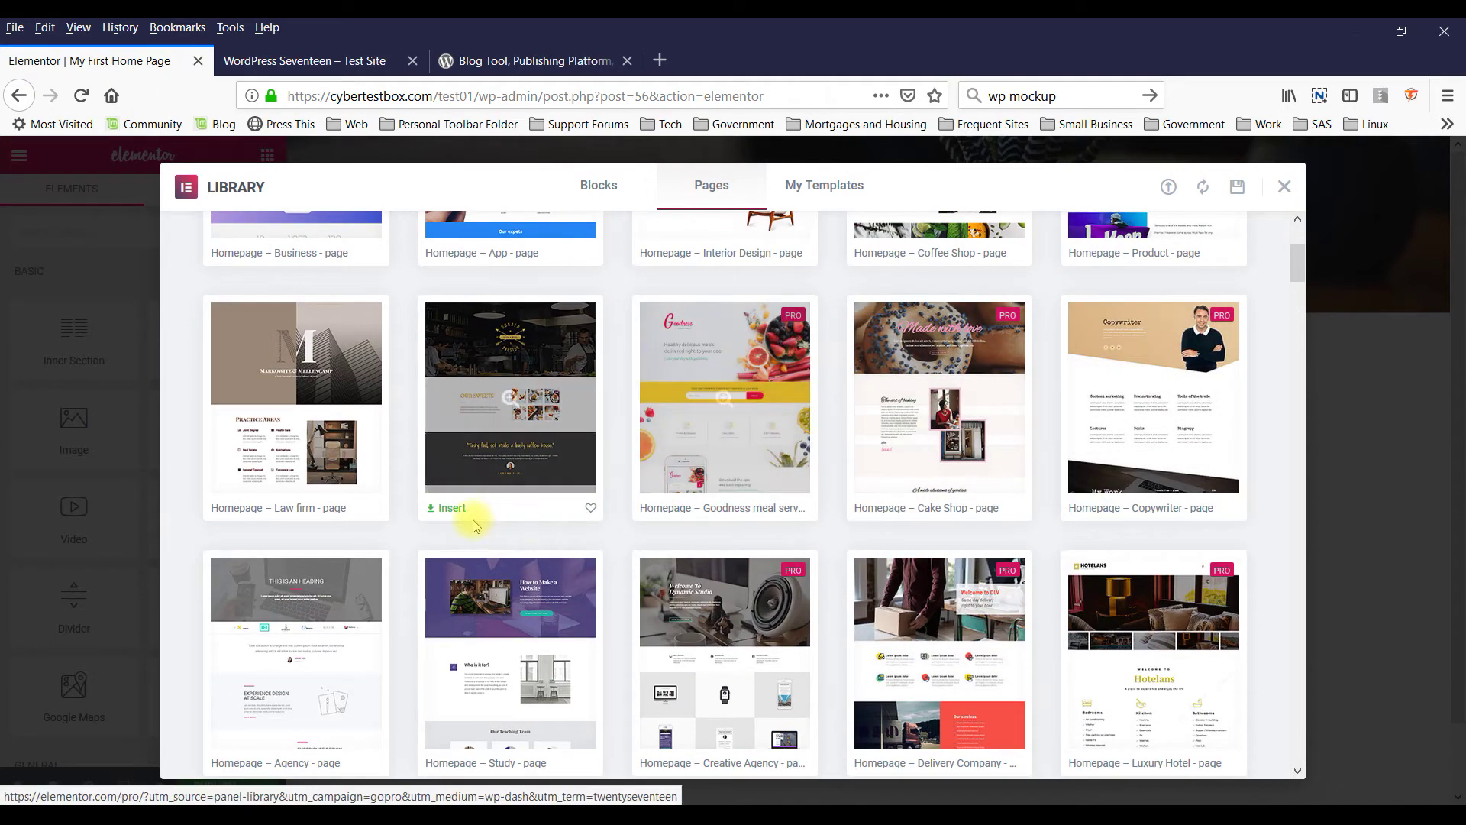
{"action": "scroll", "coordinate": [263, 510], "scroll_direction": "up", "scroll_amount": 3}
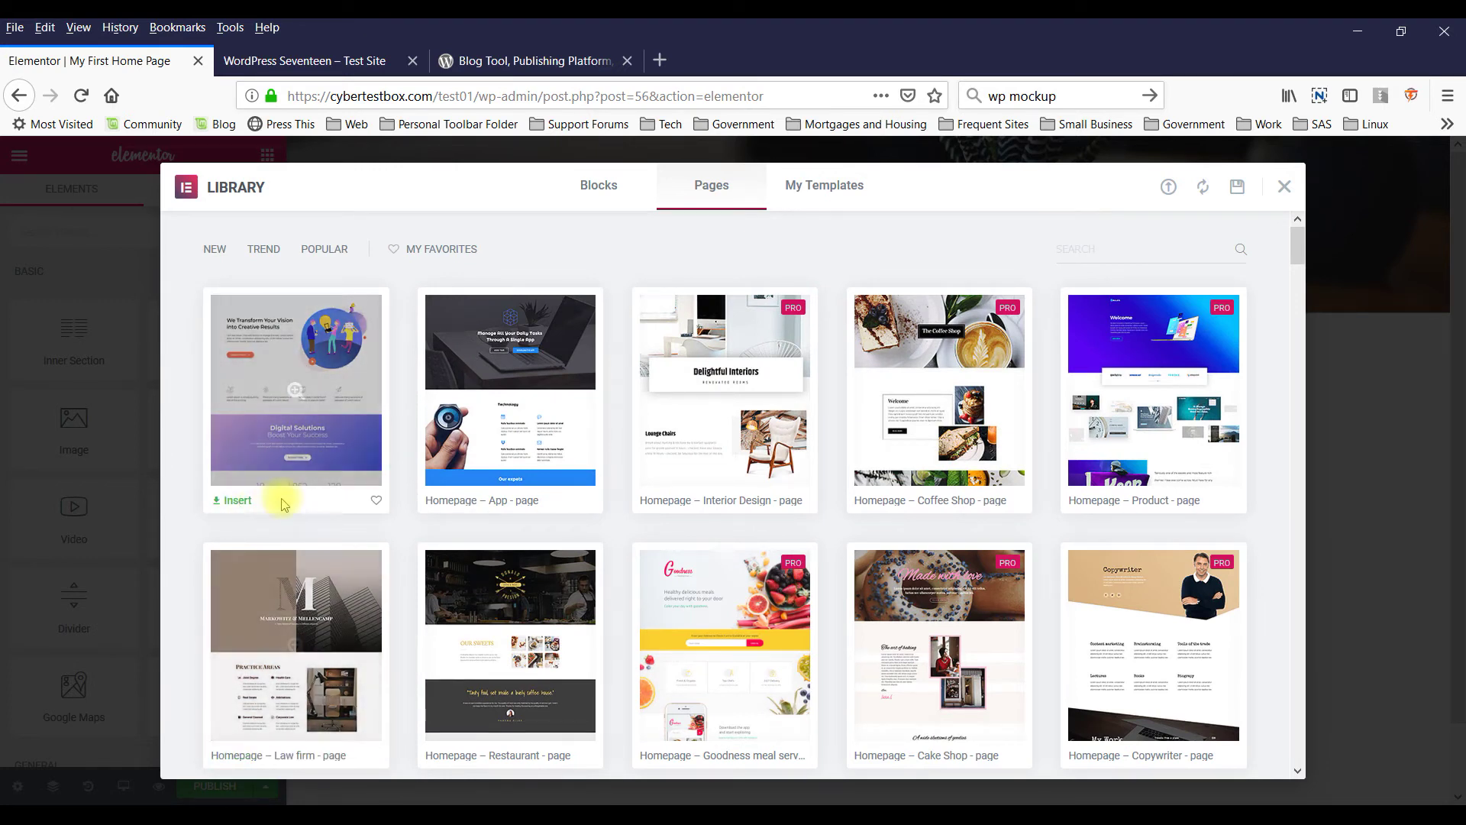
{"action": "left_click", "coordinate": [230, 501]}
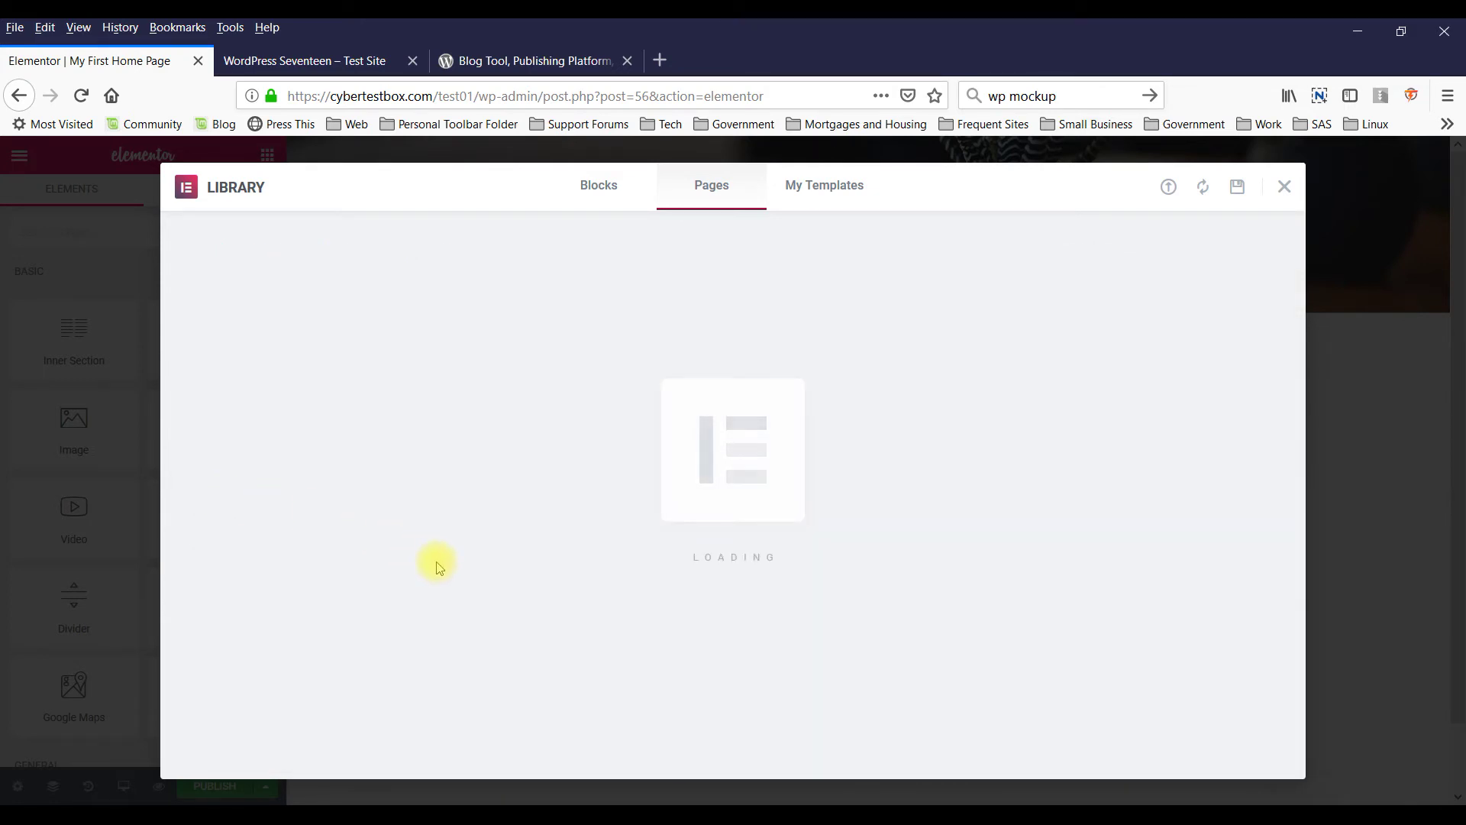
- Review the inserted Business template layout and publish the page
{"action": "scroll", "coordinate": [648, 563], "scroll_direction": "down", "scroll_amount": 10}
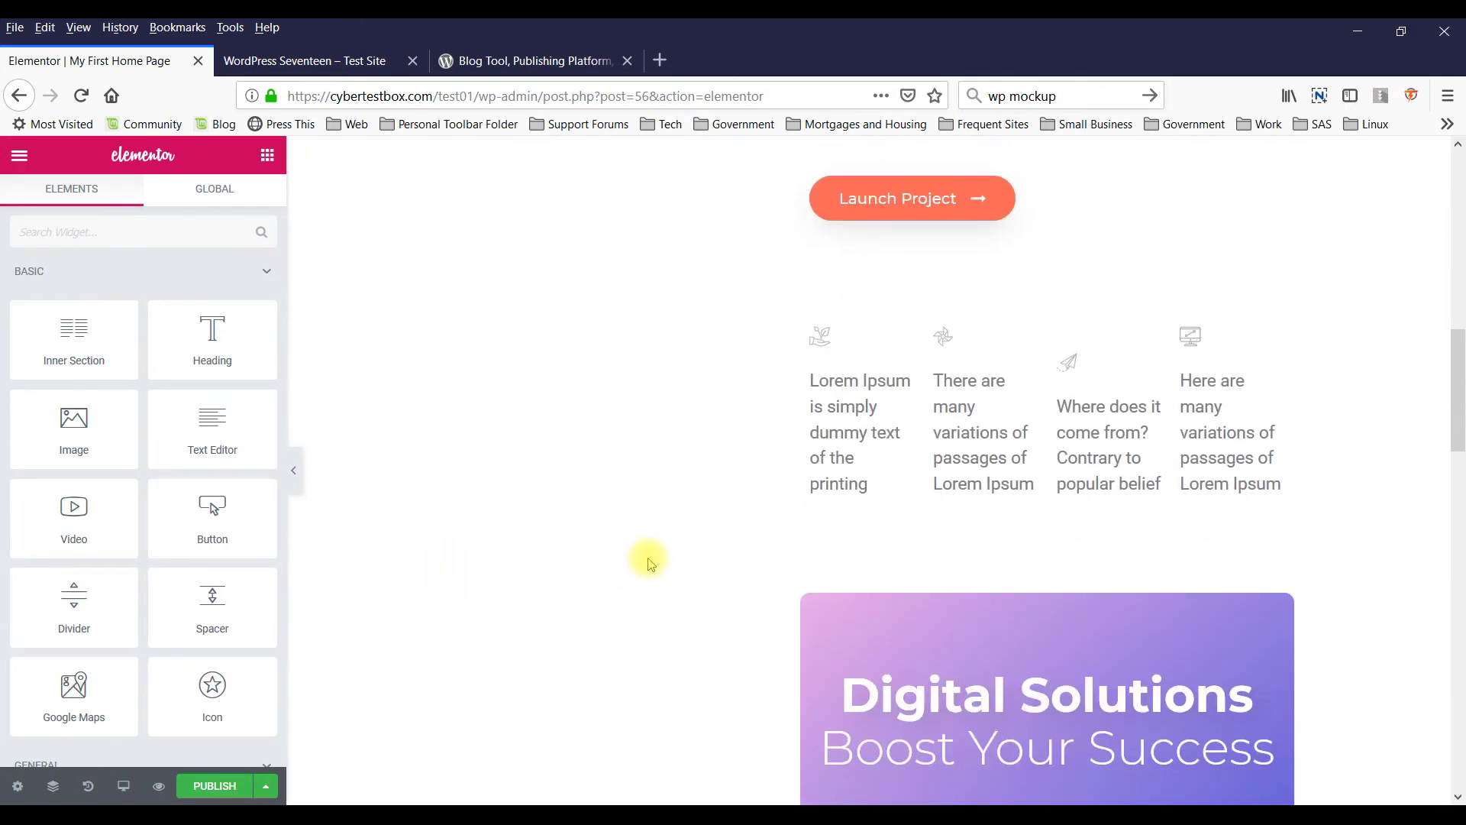
{"action": "scroll", "coordinate": [648, 563], "scroll_direction": "down", "scroll_amount": 15}
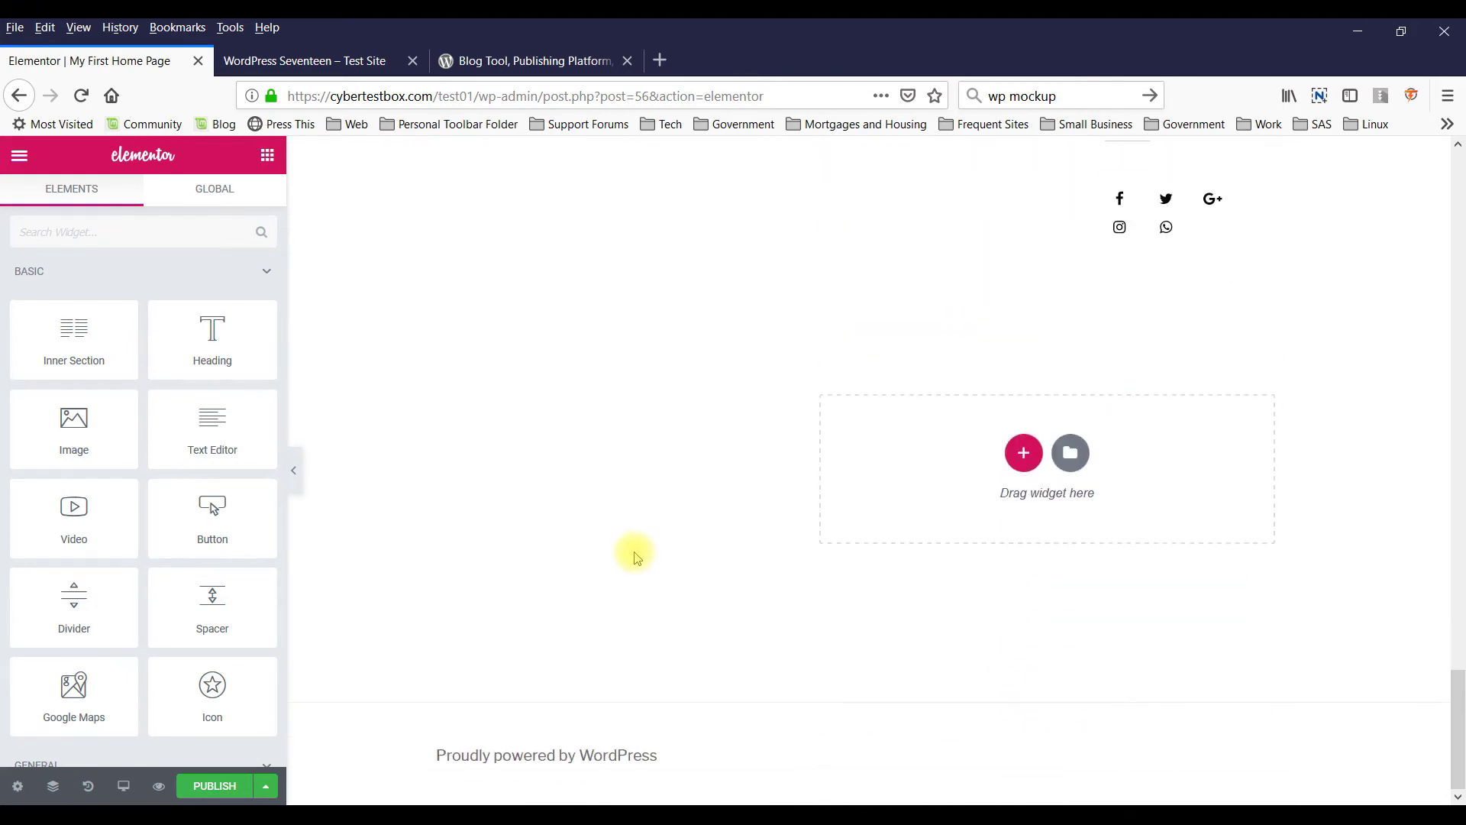
{"action": "scroll", "coordinate": [634, 553], "scroll_direction": "up", "scroll_amount": 20}
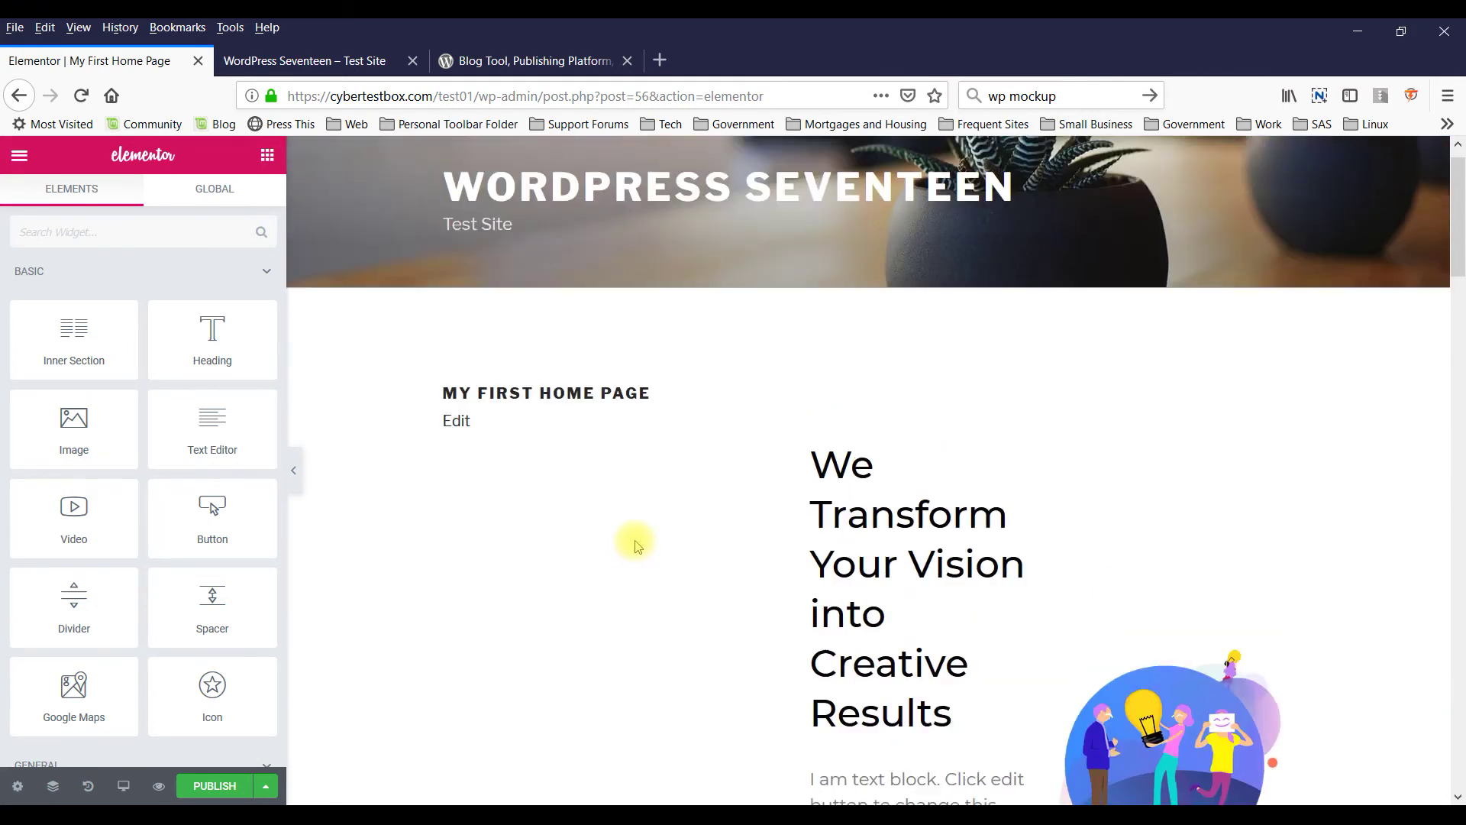
{"action": "scroll", "coordinate": [638, 545], "scroll_direction": "up", "scroll_amount": 1}
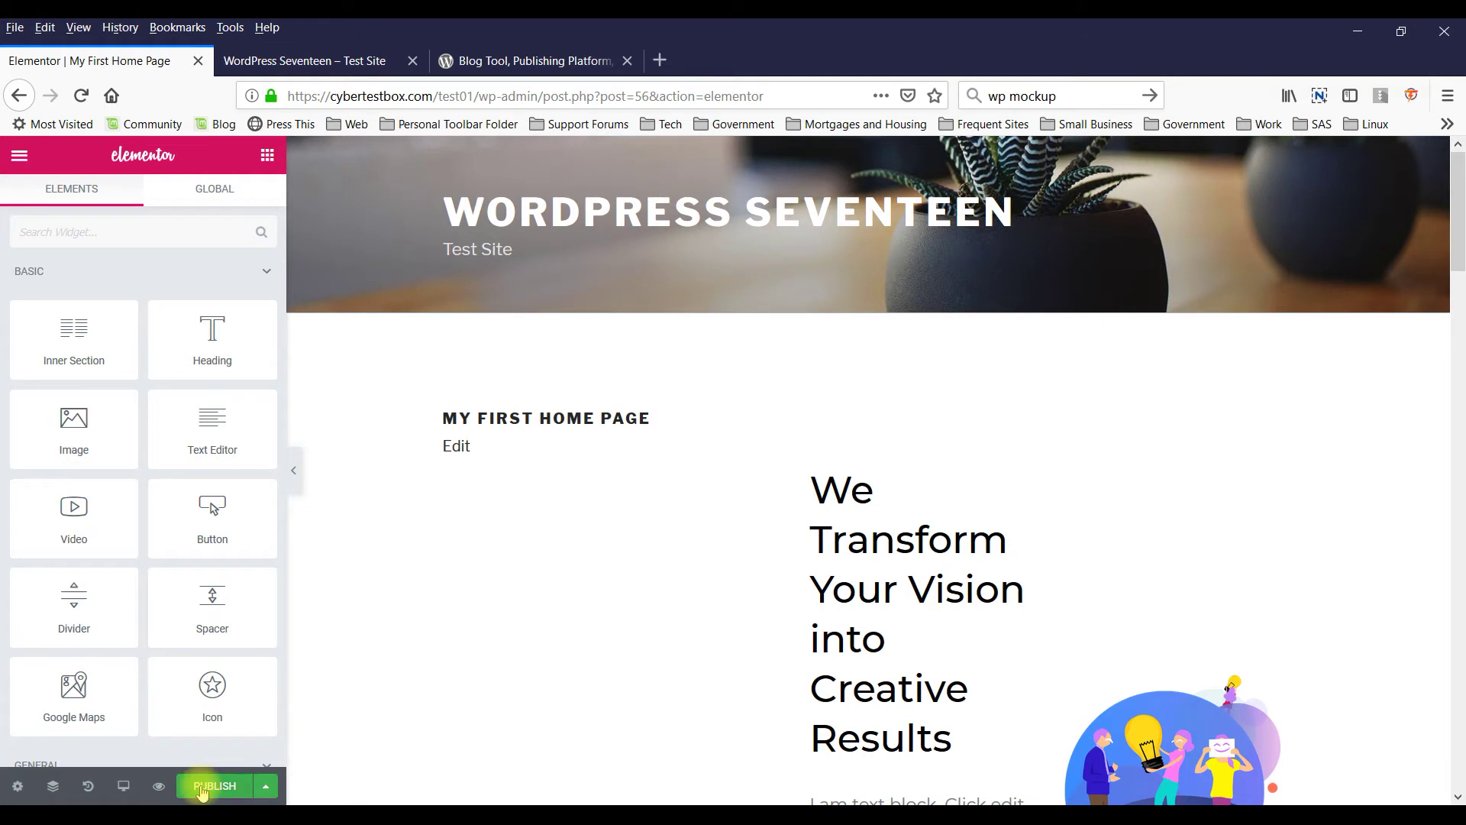
{"action": "left_click", "coordinate": [202, 789]}
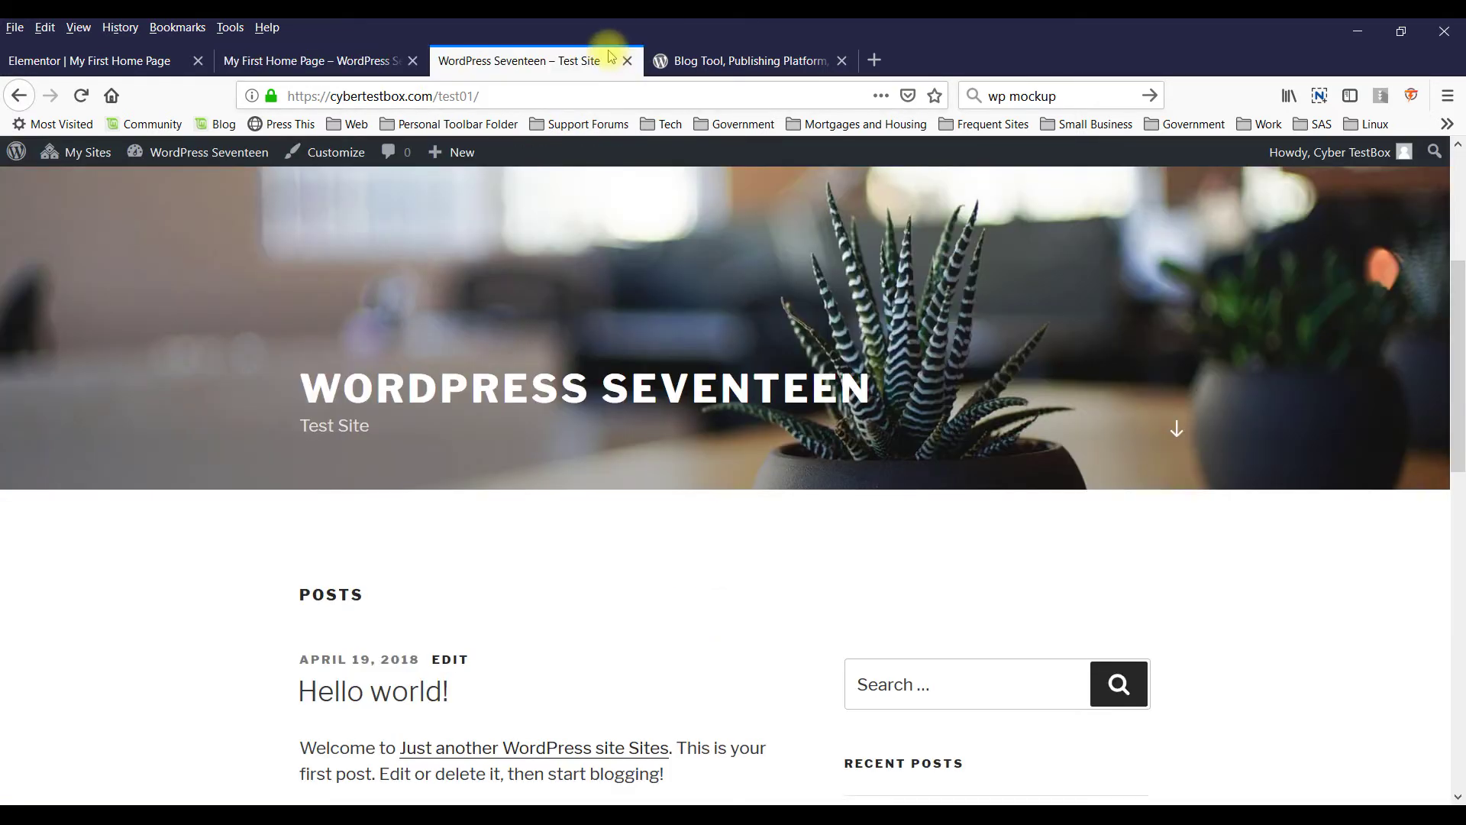
- Close the front-page tab, look over the live My First Home Page, then open its page editor
{"action": "left_click", "coordinate": [627, 60]}
{"action": "left_click", "coordinate": [289, 68]}
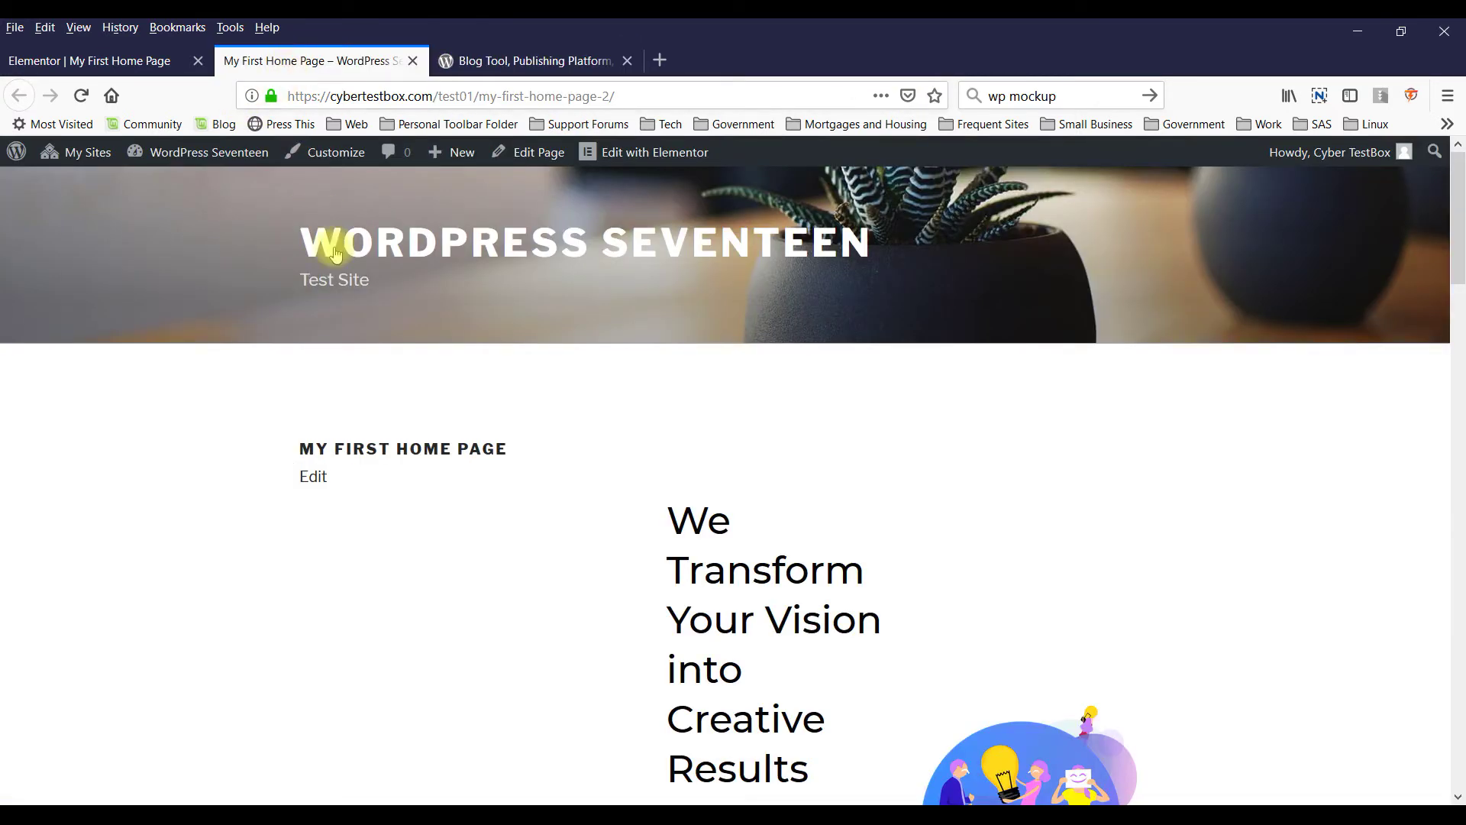
{"action": "scroll", "coordinate": [474, 458], "scroll_direction": "down", "scroll_amount": 10}
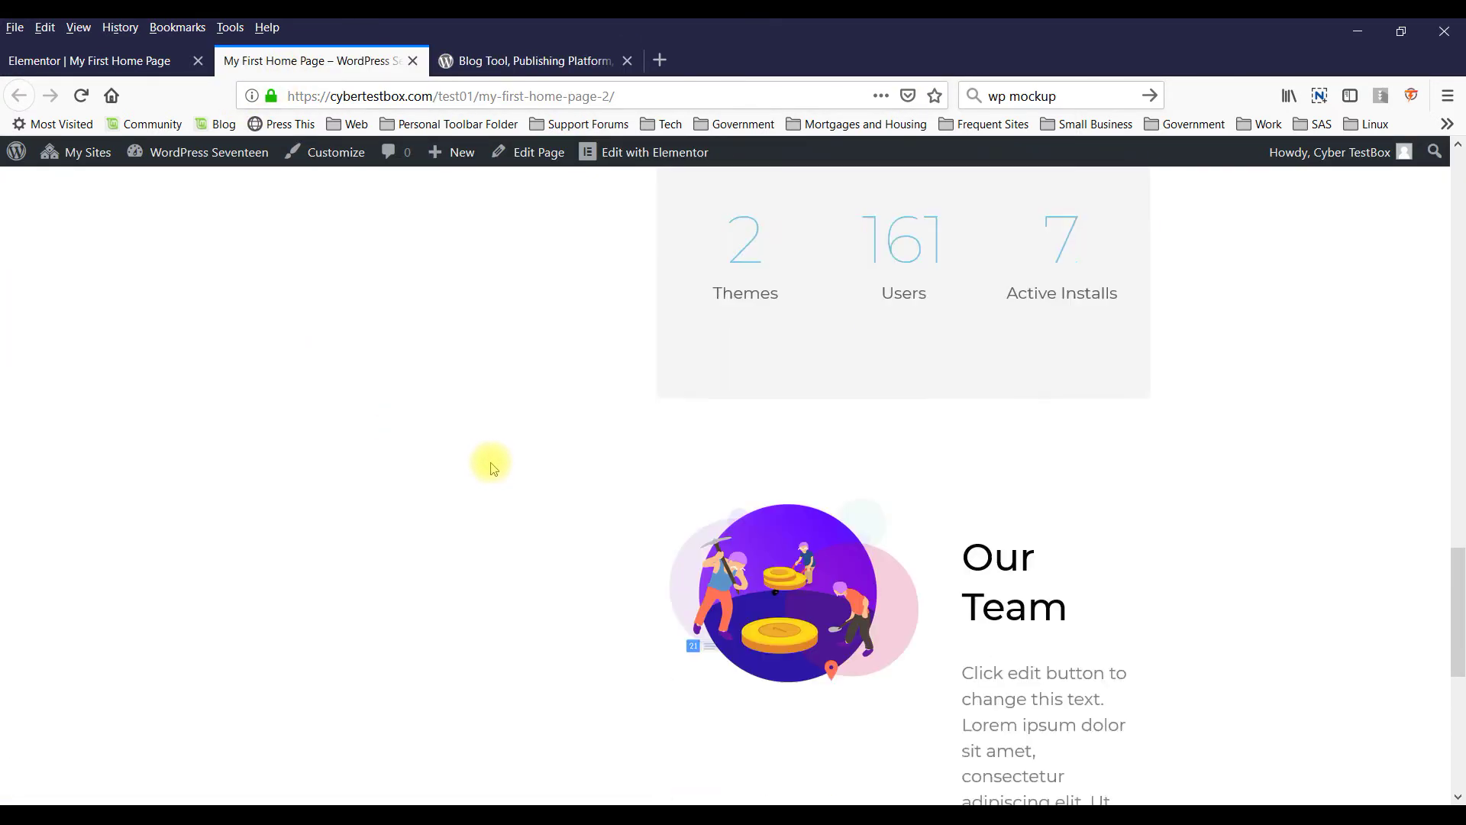
{"action": "scroll", "coordinate": [491, 466], "scroll_direction": "down", "scroll_amount": 5}
{"action": "scroll", "coordinate": [486, 463], "scroll_direction": "up", "scroll_amount": 10}
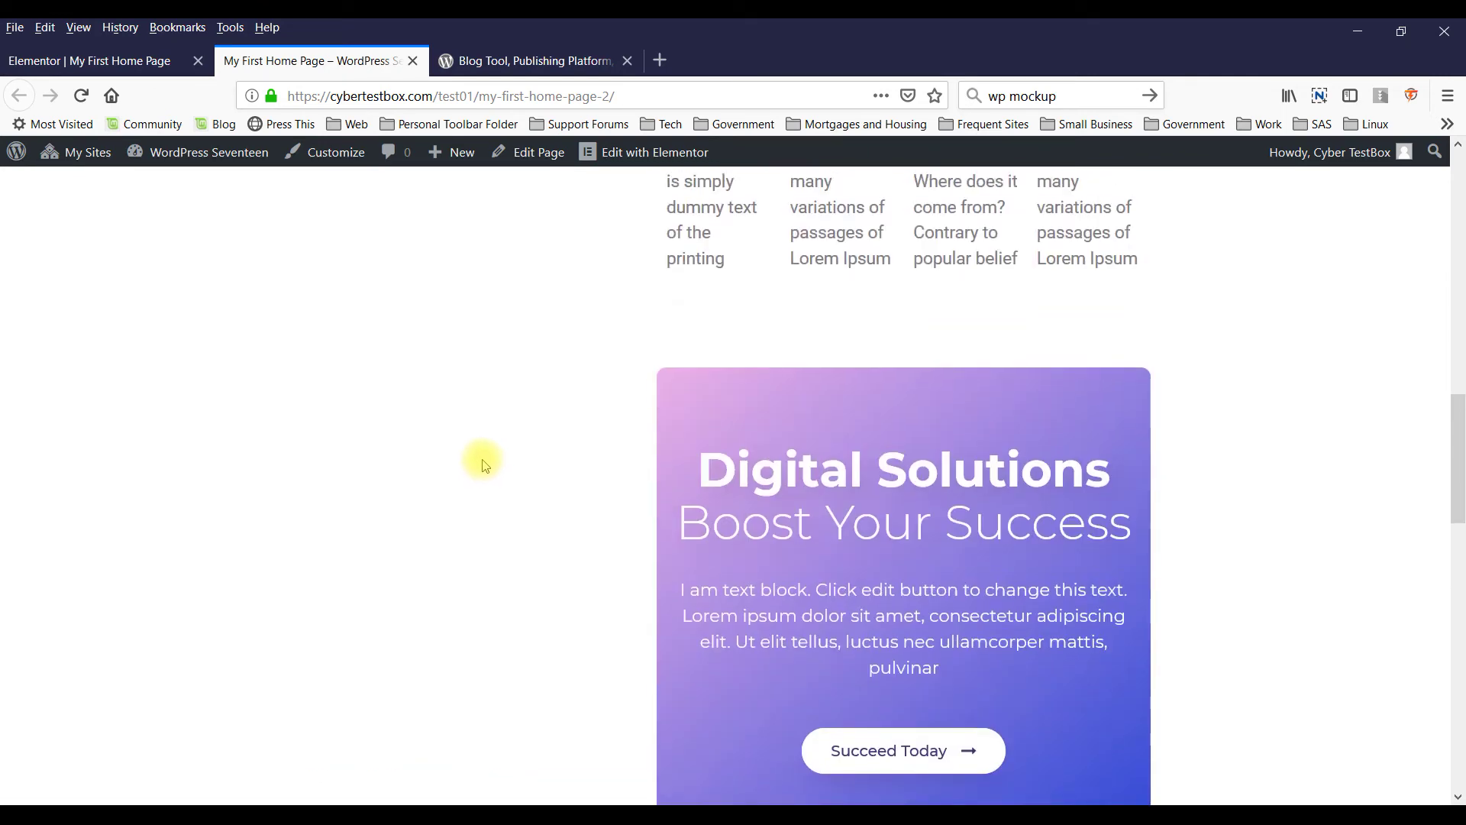
{"action": "scroll", "coordinate": [482, 463], "scroll_direction": "up", "scroll_amount": 10}
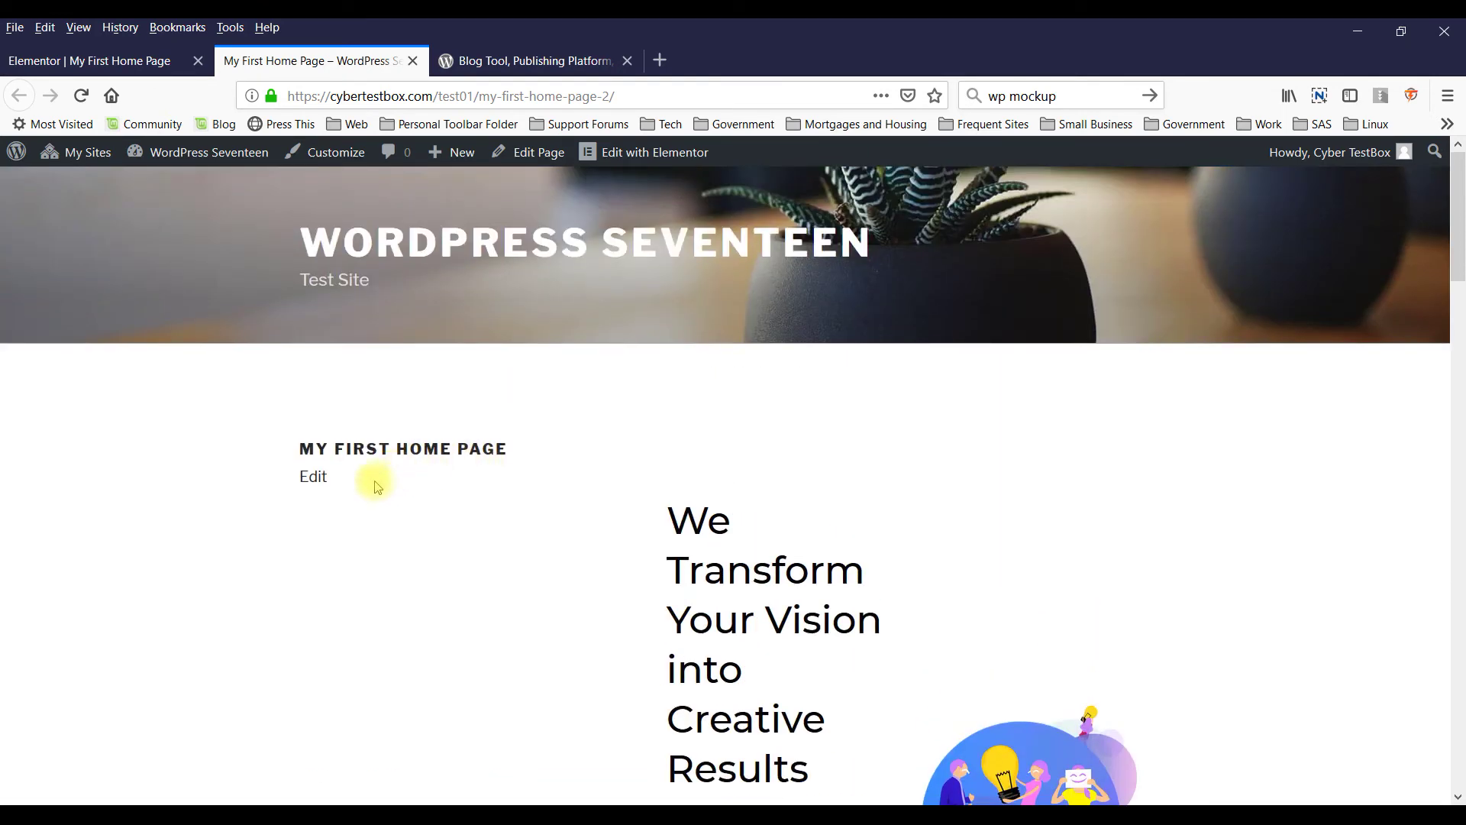
{"action": "scroll", "coordinate": [530, 507], "scroll_direction": "down", "scroll_amount": 4}
{"action": "scroll", "coordinate": [683, 501], "scroll_direction": "up", "scroll_amount": 4}
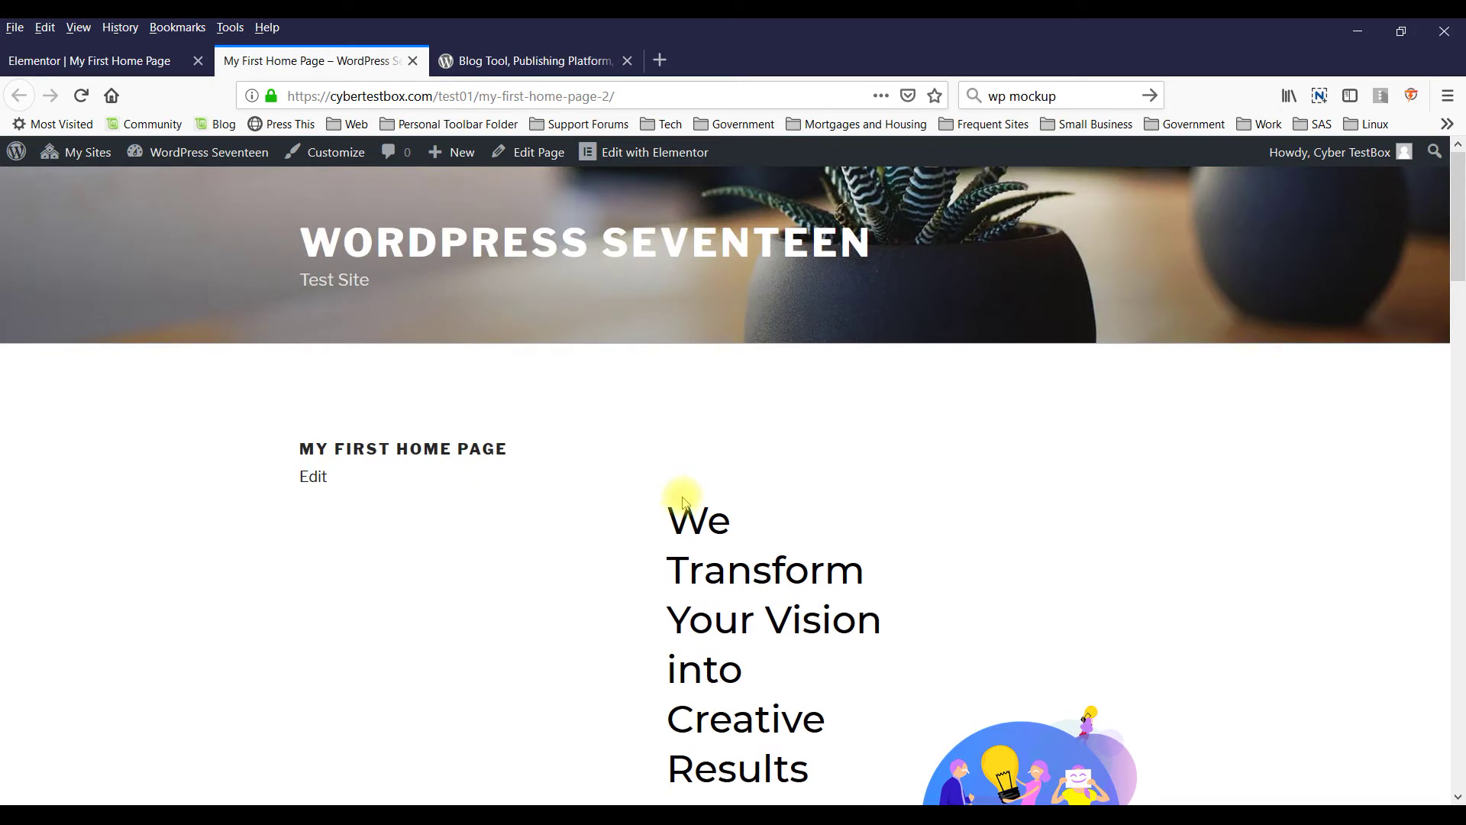
{"action": "left_click", "coordinate": [531, 161]}
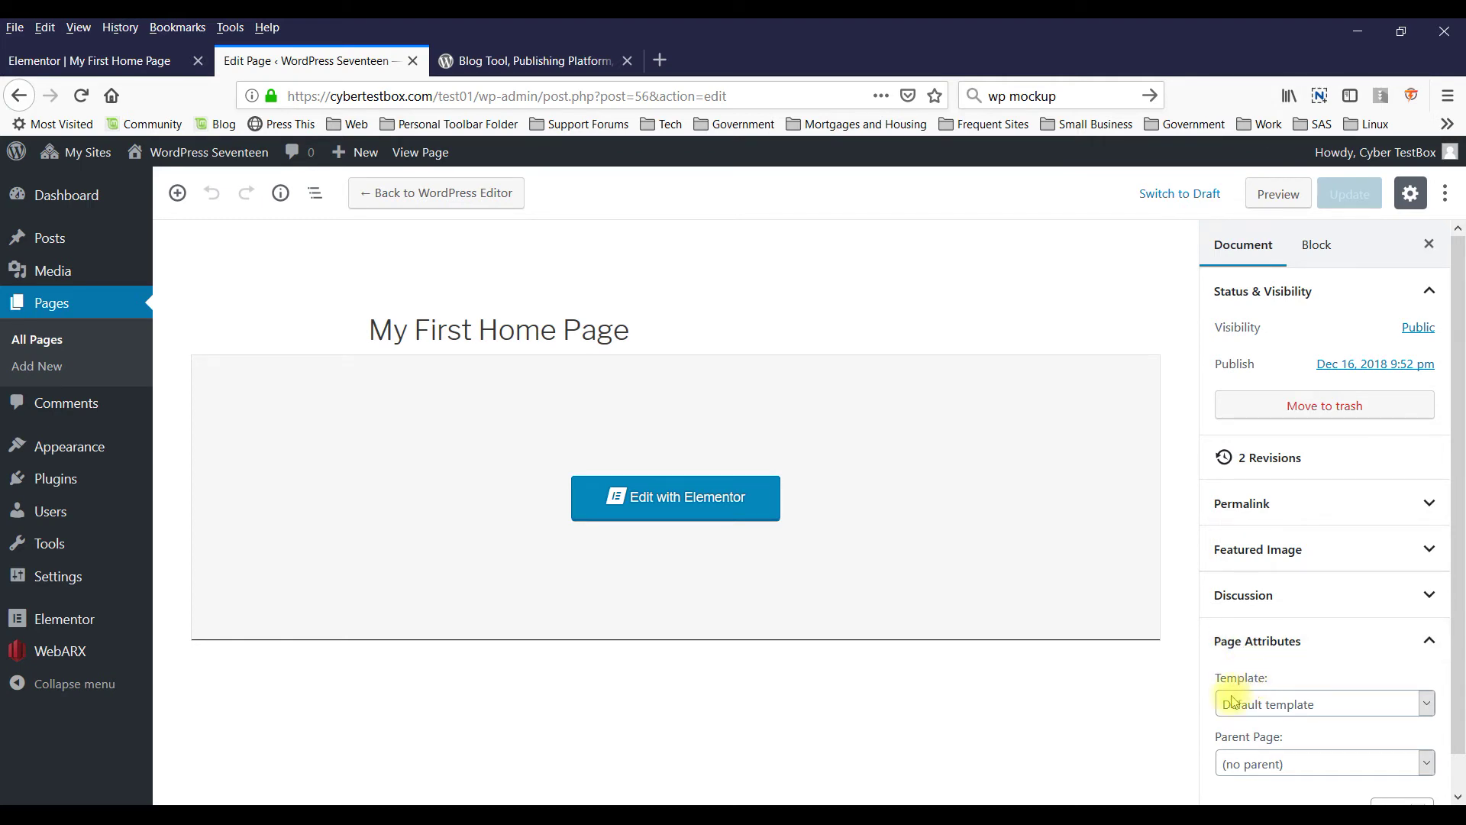
- Set the page template to Elementor Full Width, update the page, and view it live
{"action": "left_click", "coordinate": [1266, 707]}
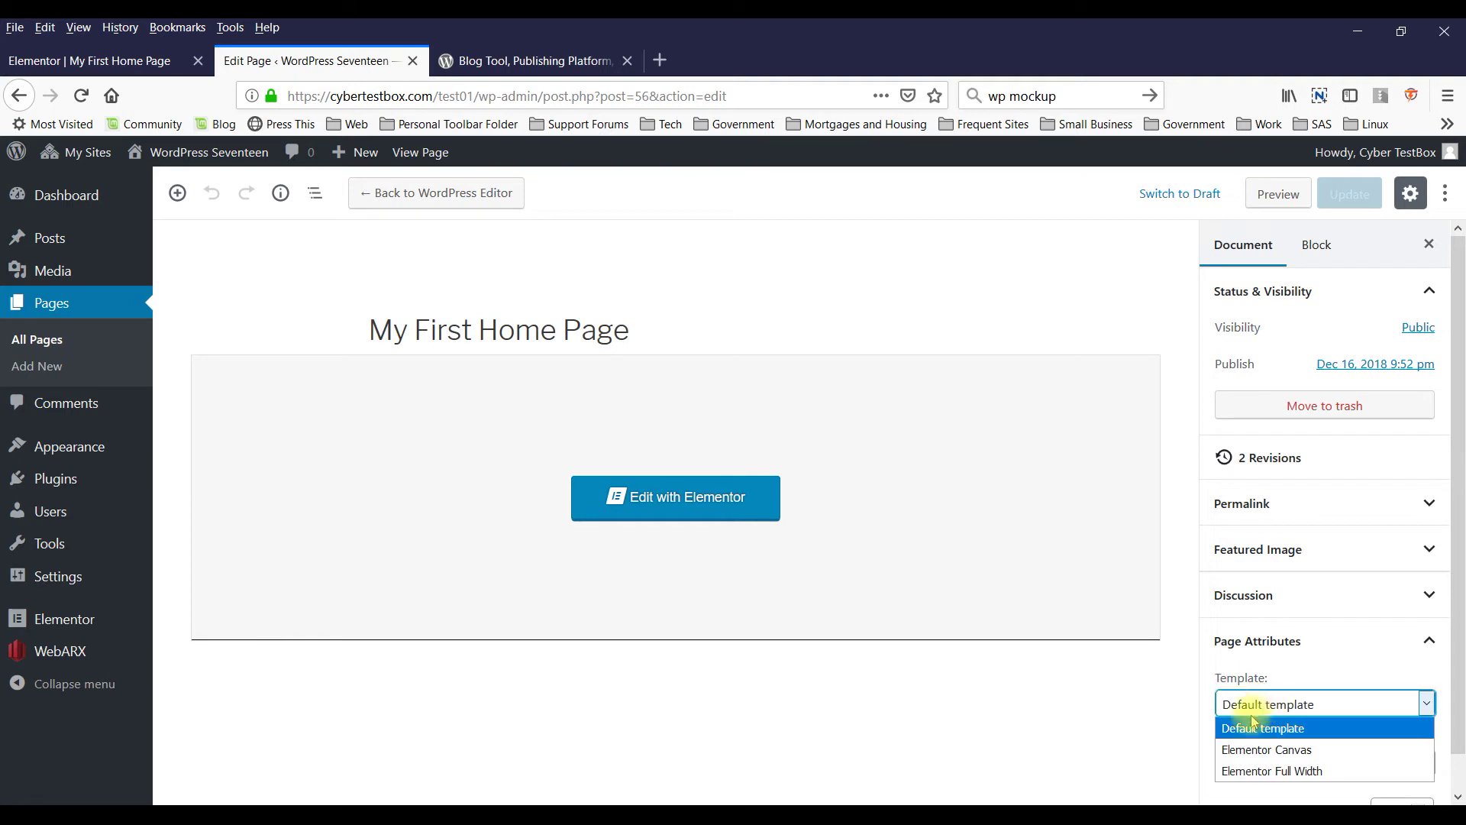
{"action": "left_click", "coordinate": [1259, 772]}
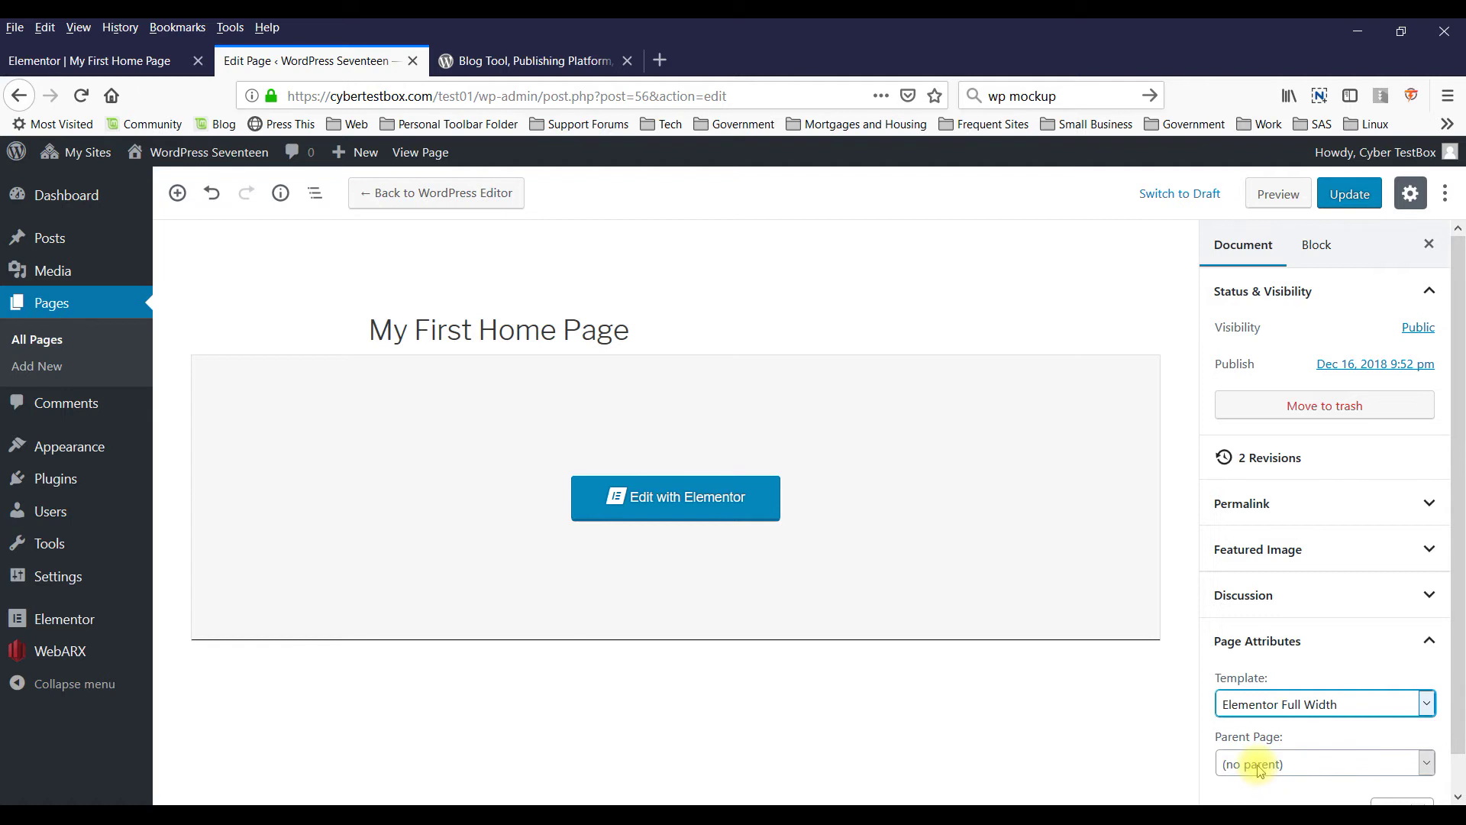
{"action": "left_click", "coordinate": [1357, 188]}
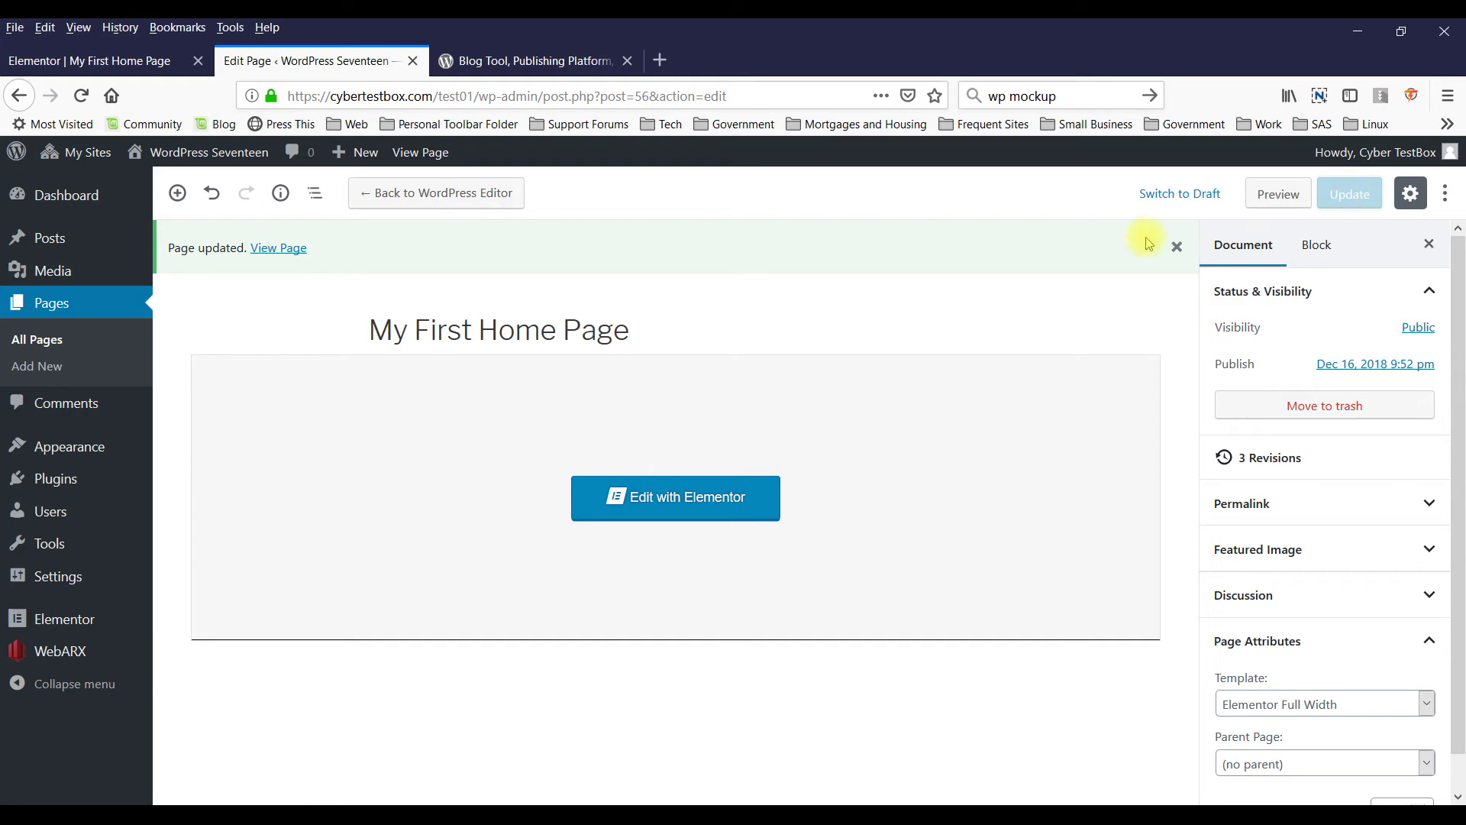
{"action": "left_click", "coordinate": [280, 250]}
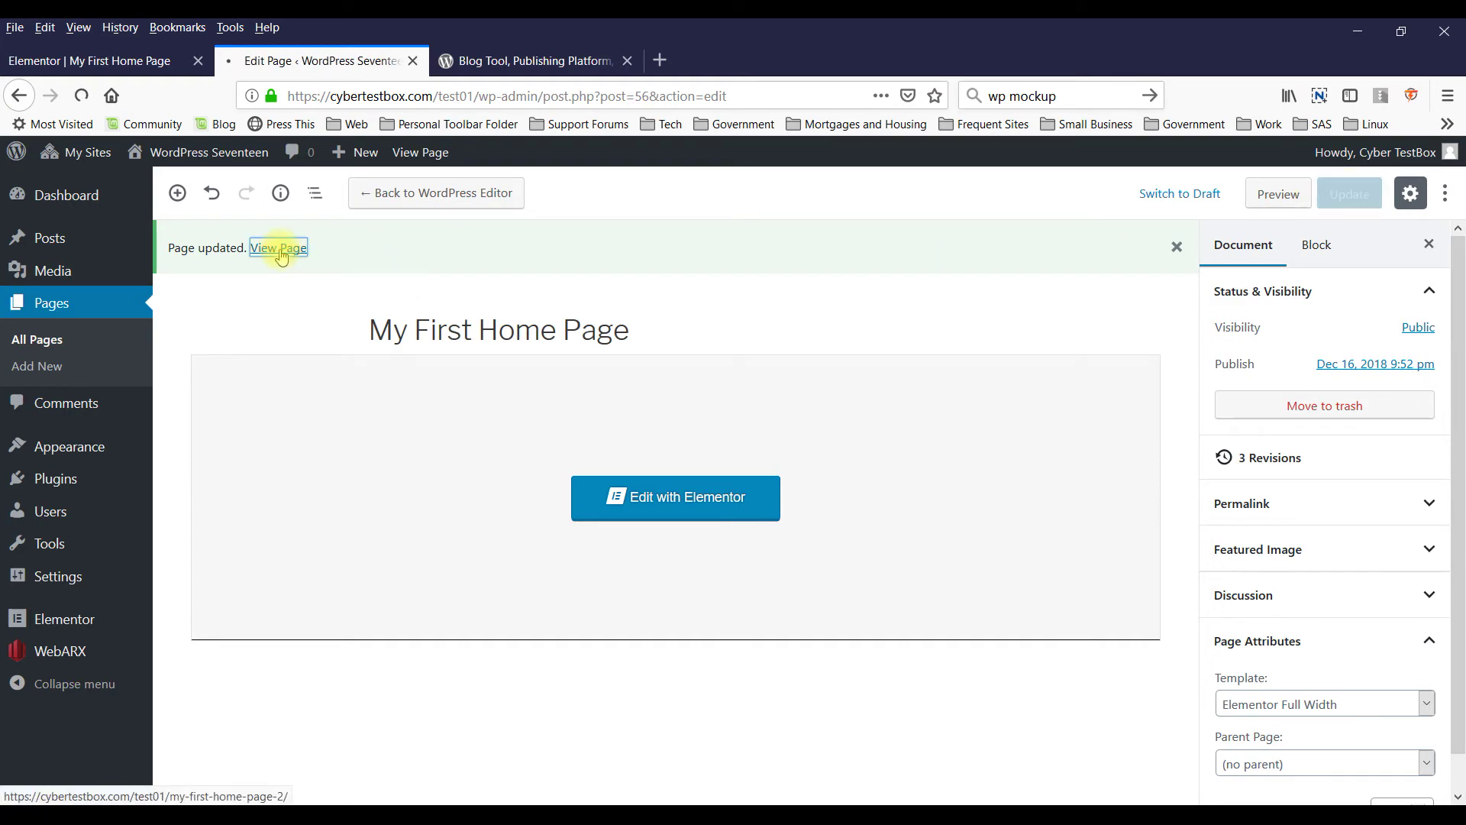
{"action": "scroll", "coordinate": [494, 558], "scroll_direction": "down", "scroll_amount": 2}
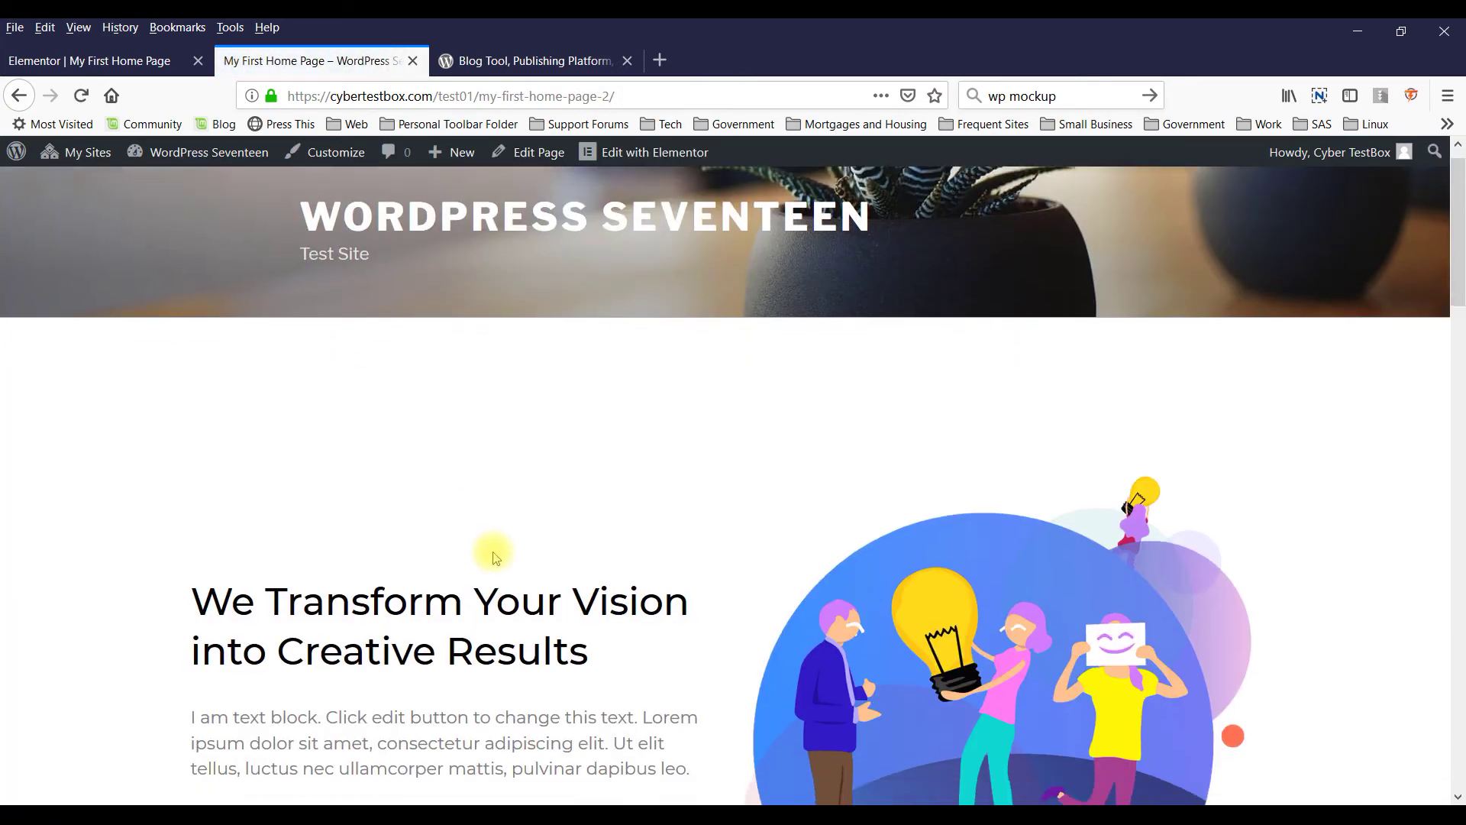
{"action": "scroll", "coordinate": [494, 557], "scroll_direction": "down", "scroll_amount": 15}
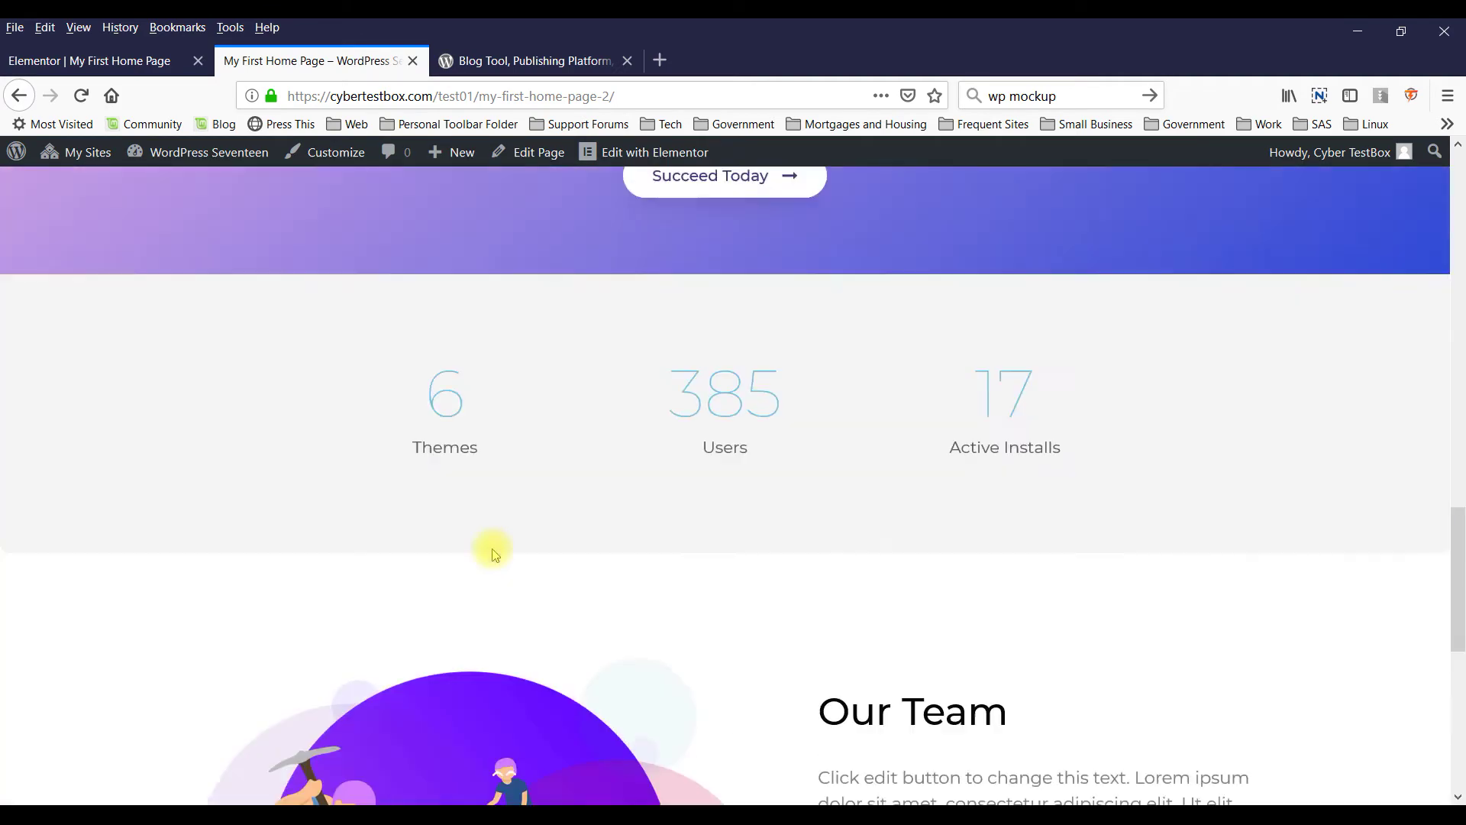
{"action": "scroll", "coordinate": [492, 548], "scroll_direction": "down", "scroll_amount": 8}
{"action": "scroll", "coordinate": [492, 548], "scroll_direction": "up", "scroll_amount": 4}
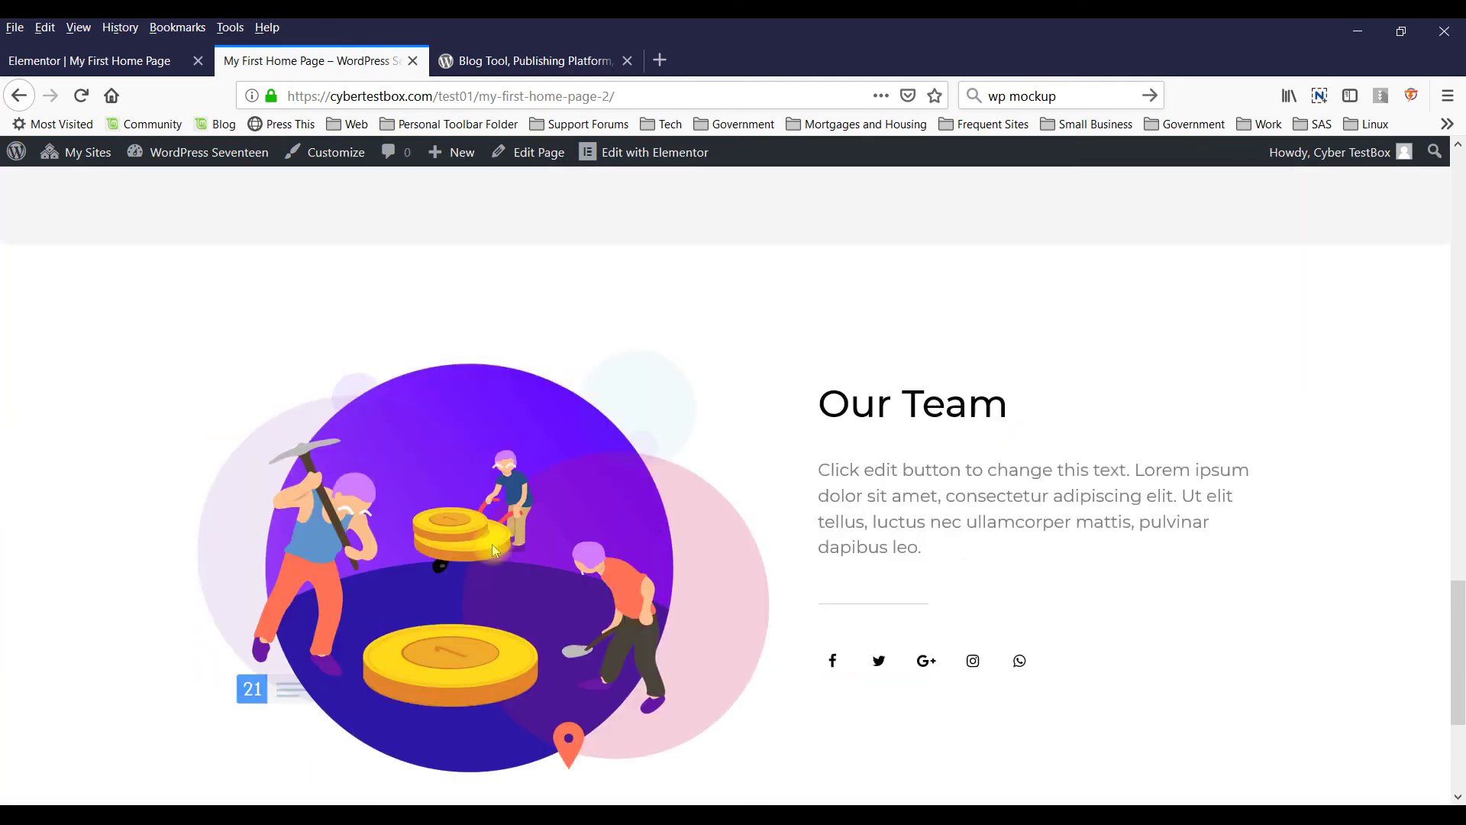
{"action": "scroll", "coordinate": [493, 550], "scroll_direction": "up", "scroll_amount": 15}
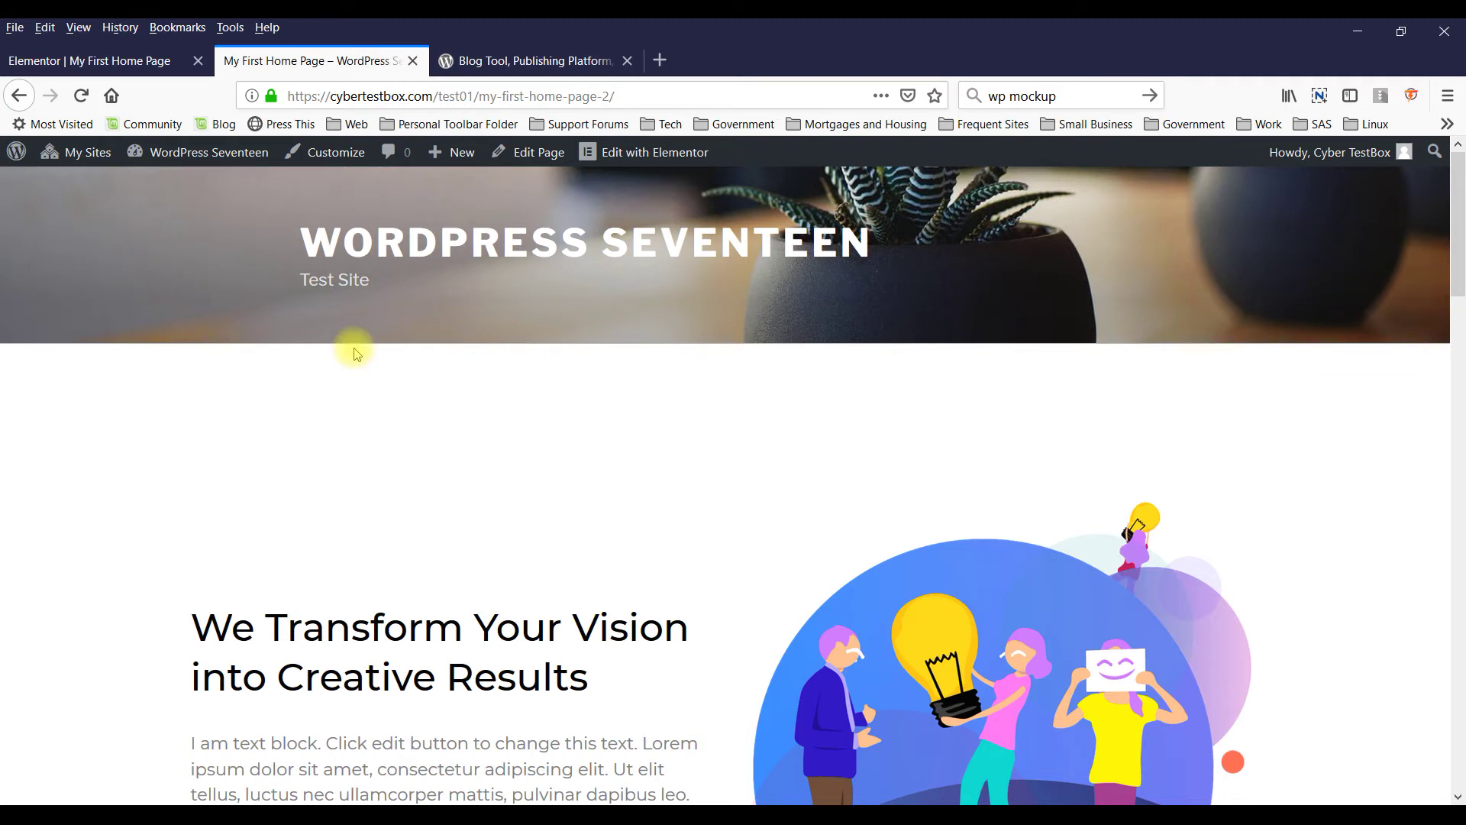
{"action": "mouse_move", "coordinate": [220, 154]}
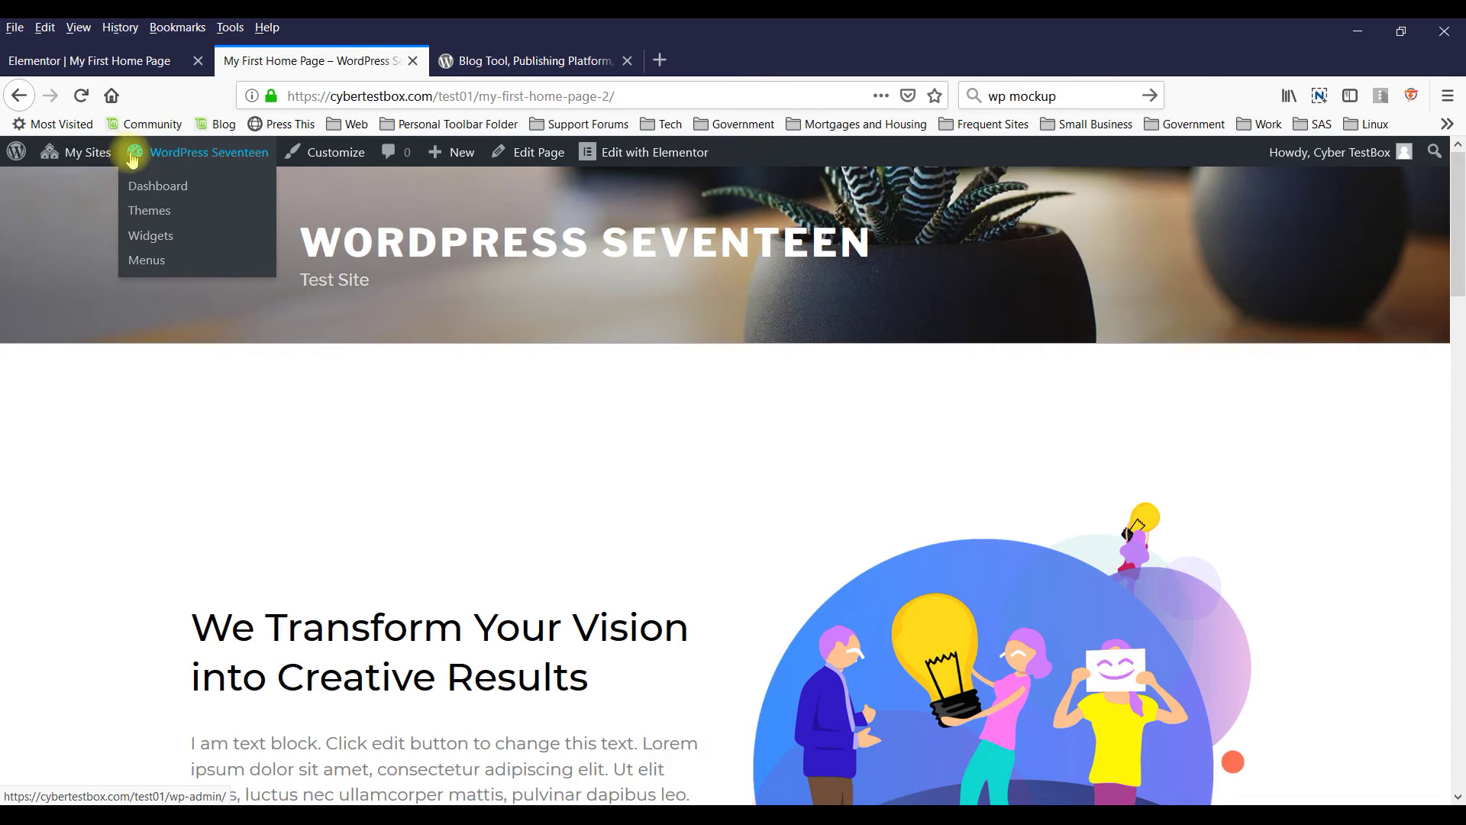
- Go to the Dashboard, then visit the front page to confirm it still lists posts
{"action": "left_click", "coordinate": [157, 188]}
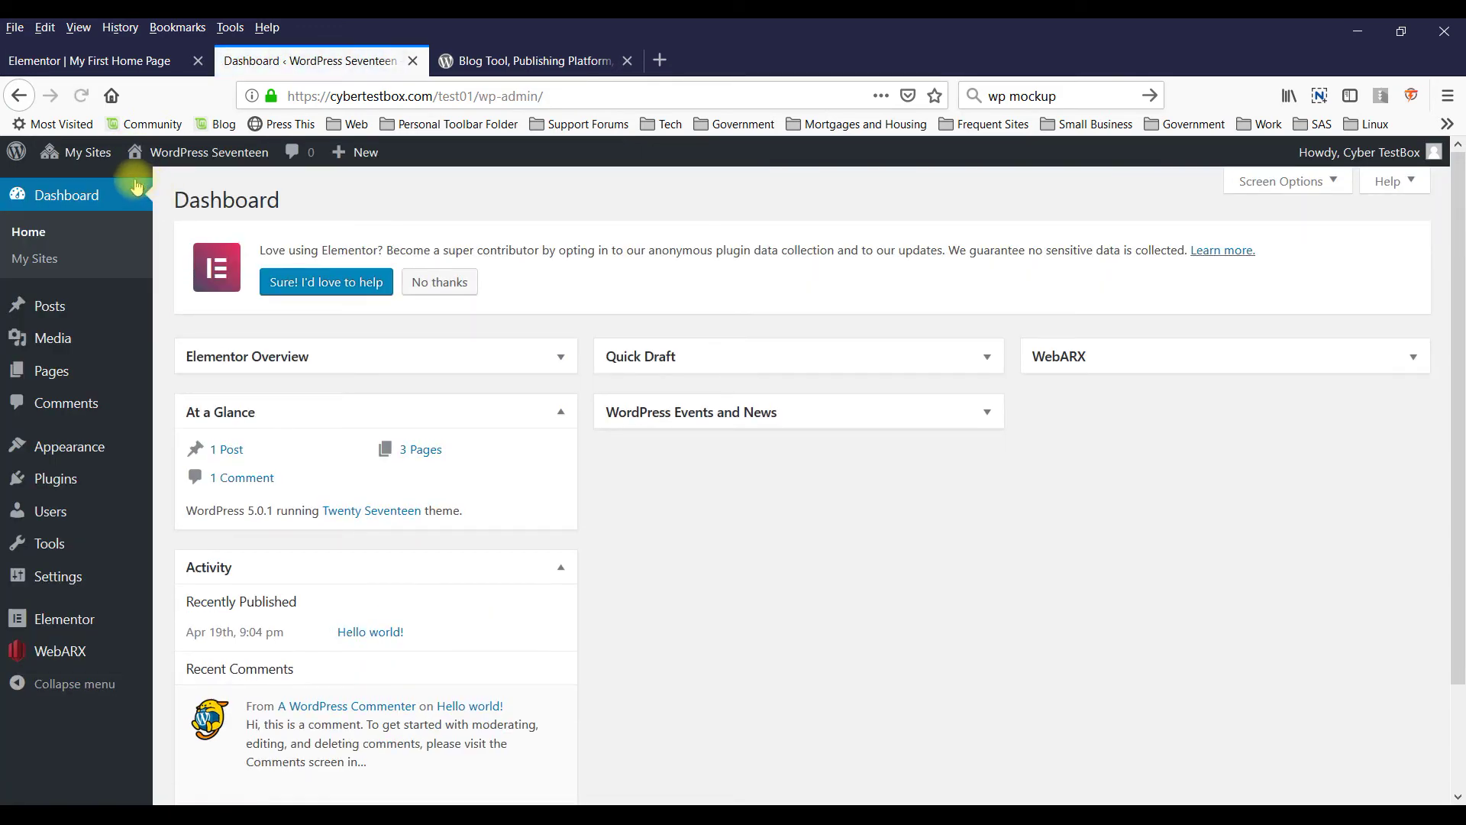
{"action": "mouse_move", "coordinate": [142, 155]}
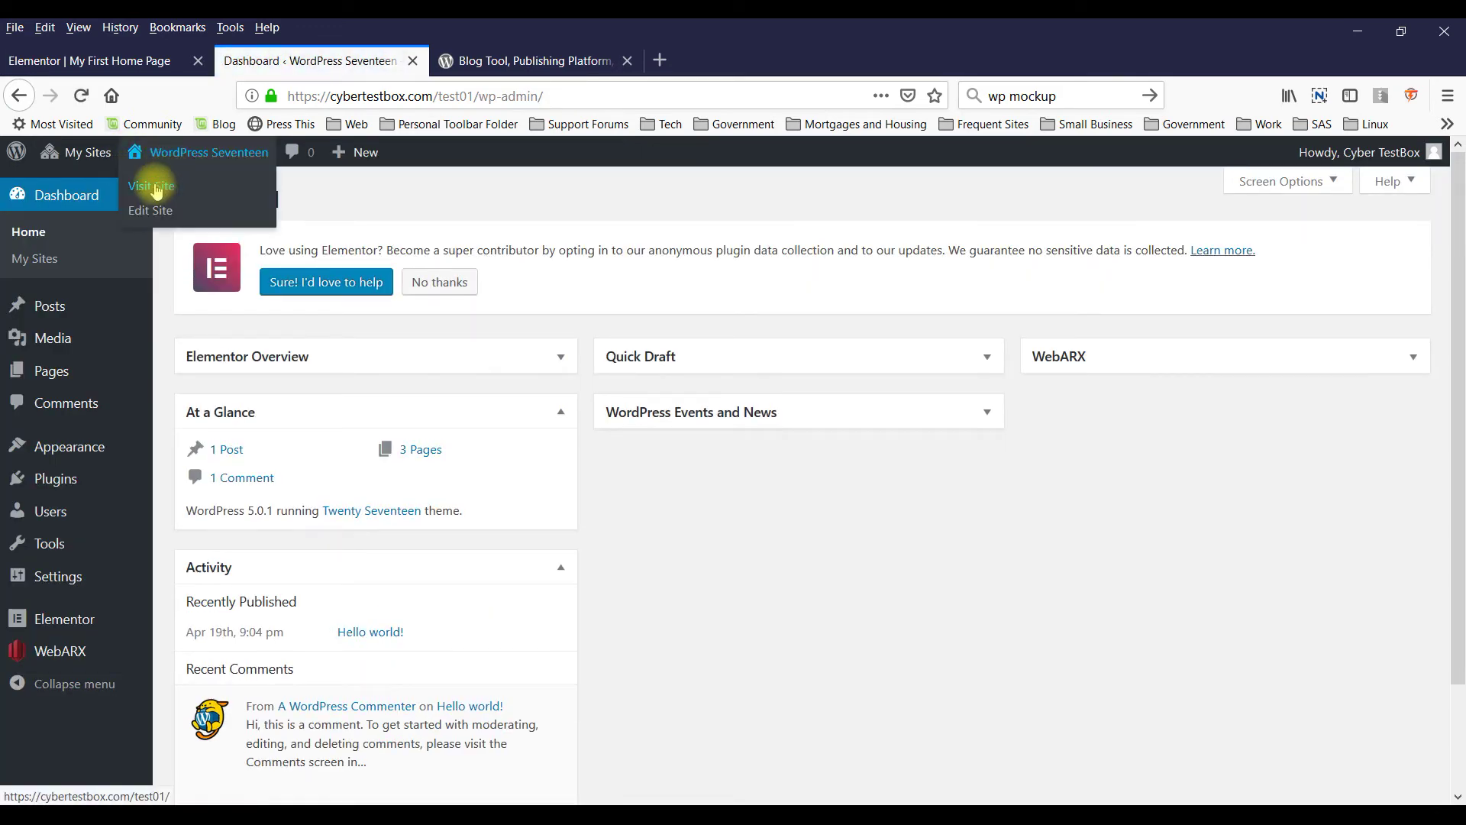
{"action": "left_click", "coordinate": [156, 190]}
{"action": "scroll", "coordinate": [419, 396], "scroll_direction": "down", "scroll_amount": 5}
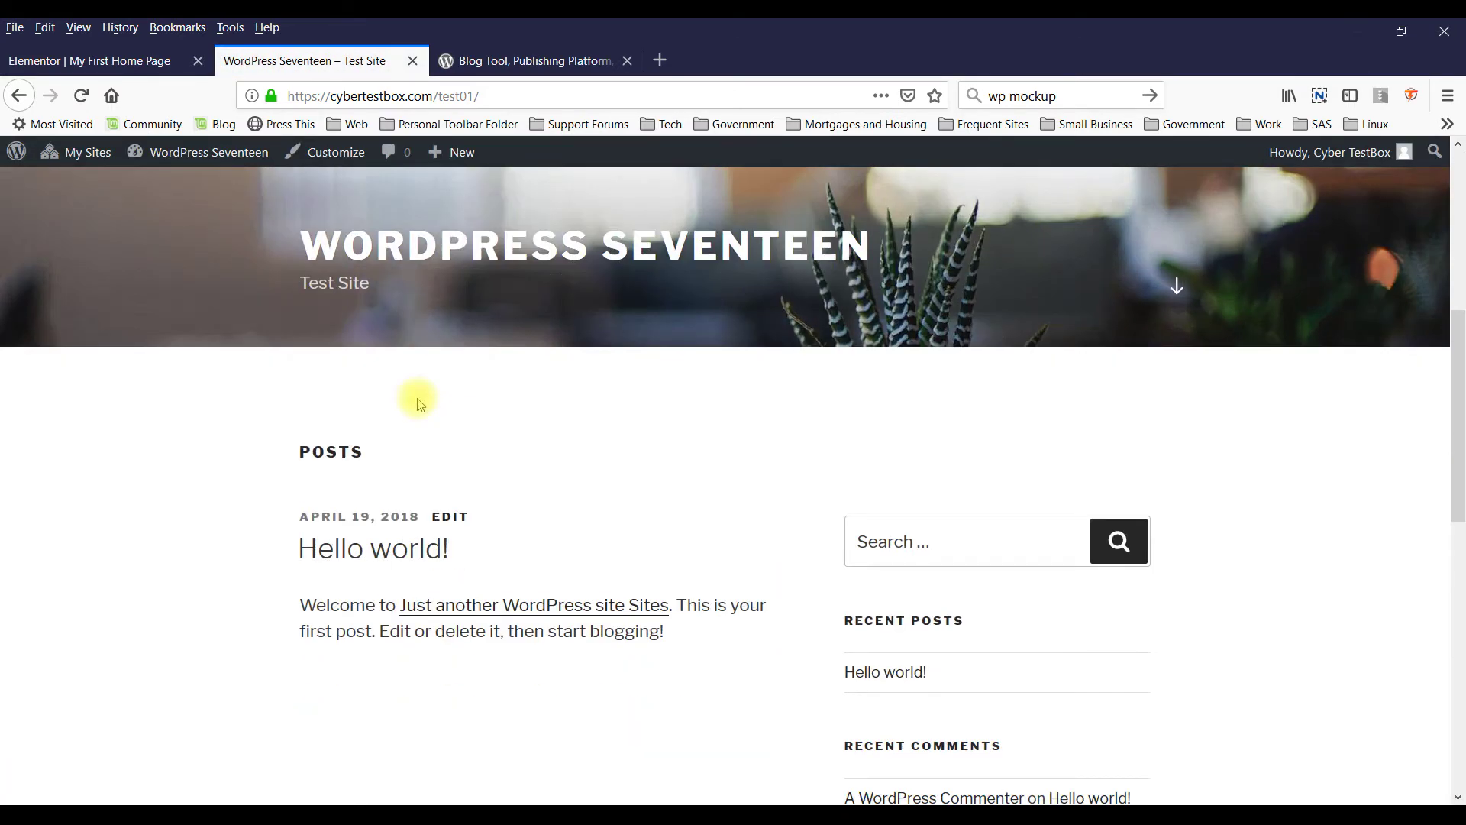
{"action": "scroll", "coordinate": [417, 400], "scroll_direction": "down", "scroll_amount": 5}
{"action": "scroll", "coordinate": [415, 399], "scroll_direction": "up", "scroll_amount": 10}
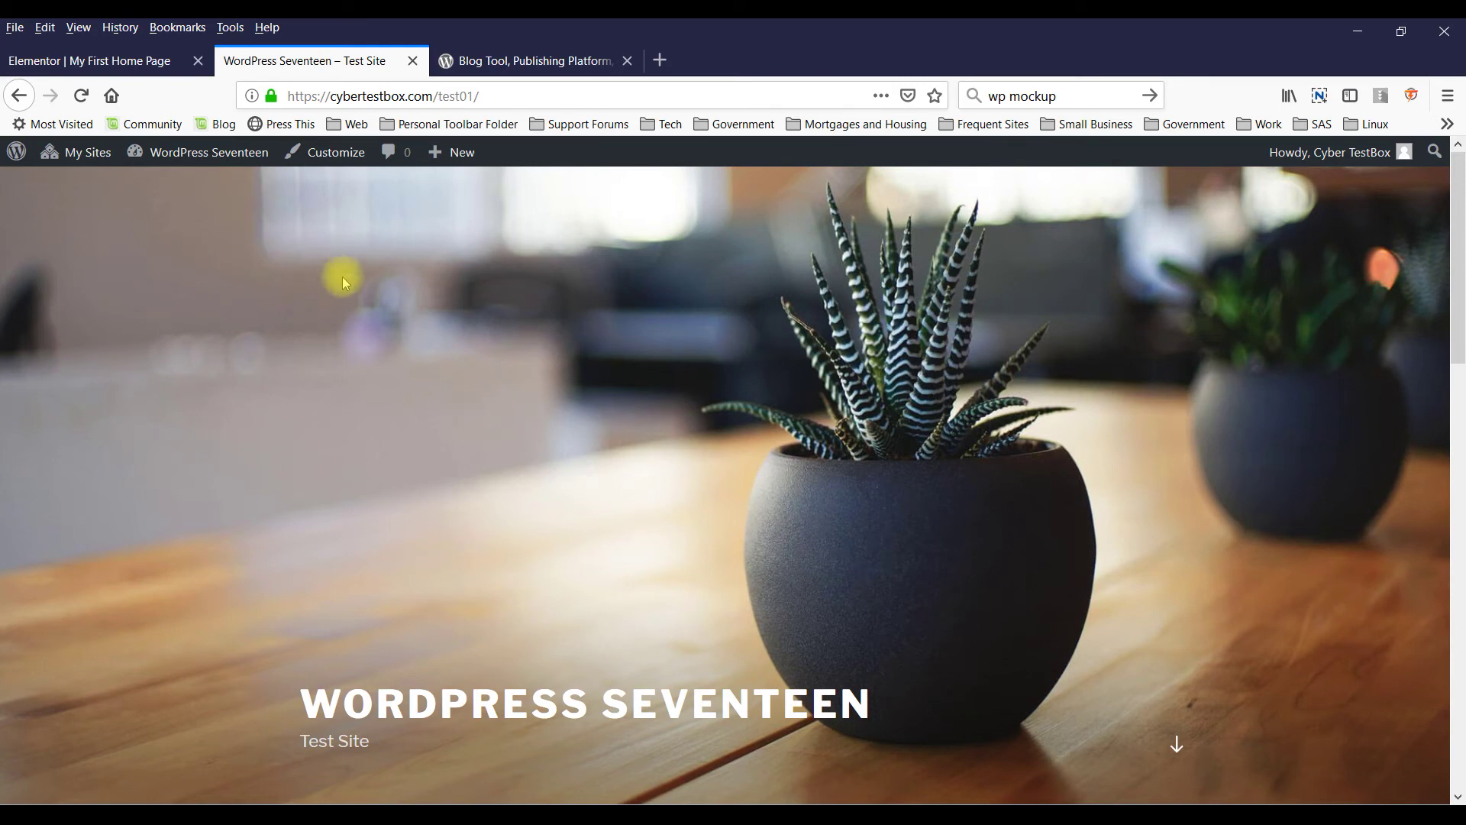
- Return to the Dashboard and open Settings > Reading
{"action": "mouse_move", "coordinate": [172, 155]}
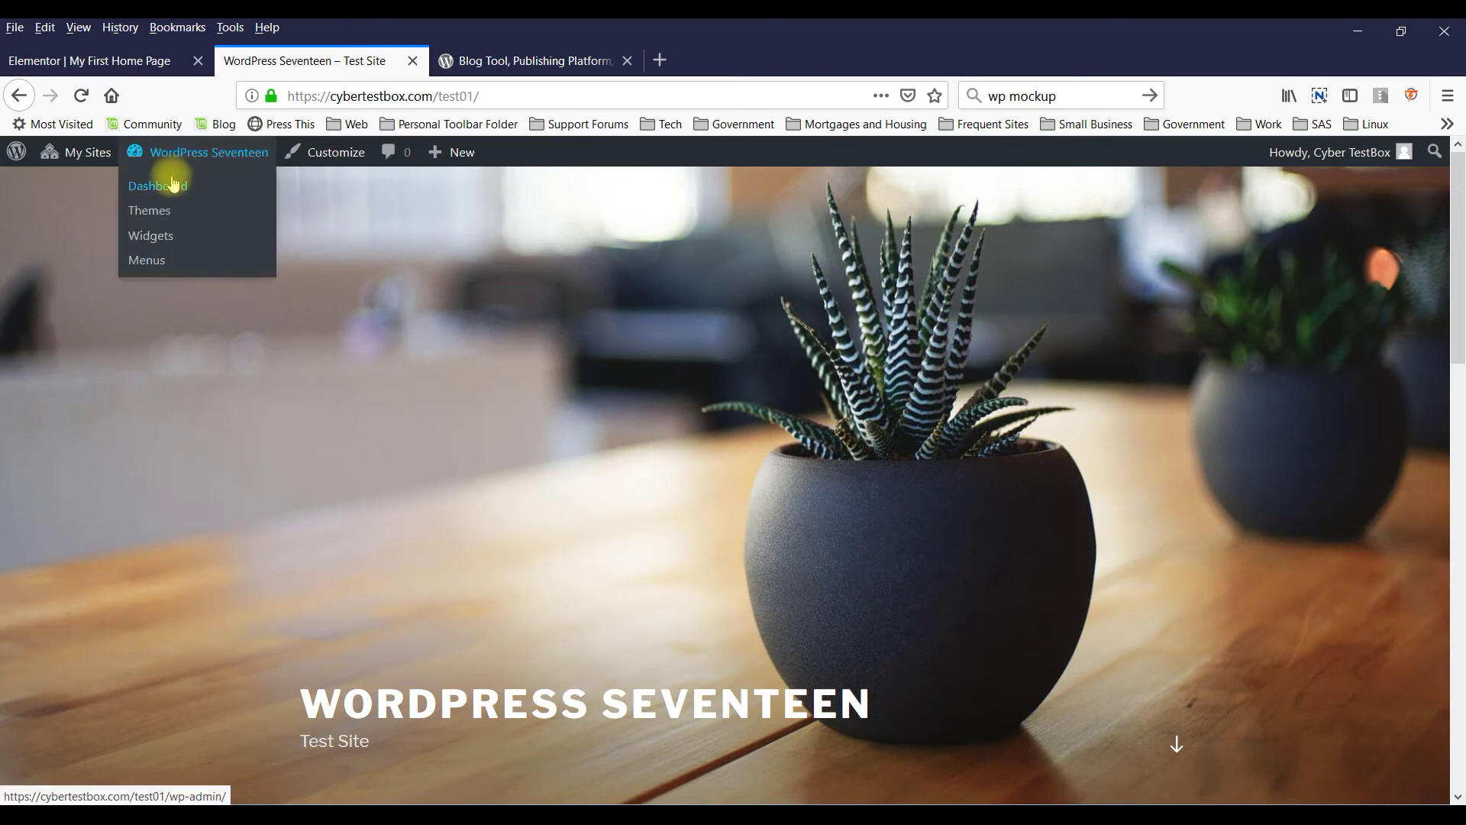
{"action": "left_click", "coordinate": [173, 185]}
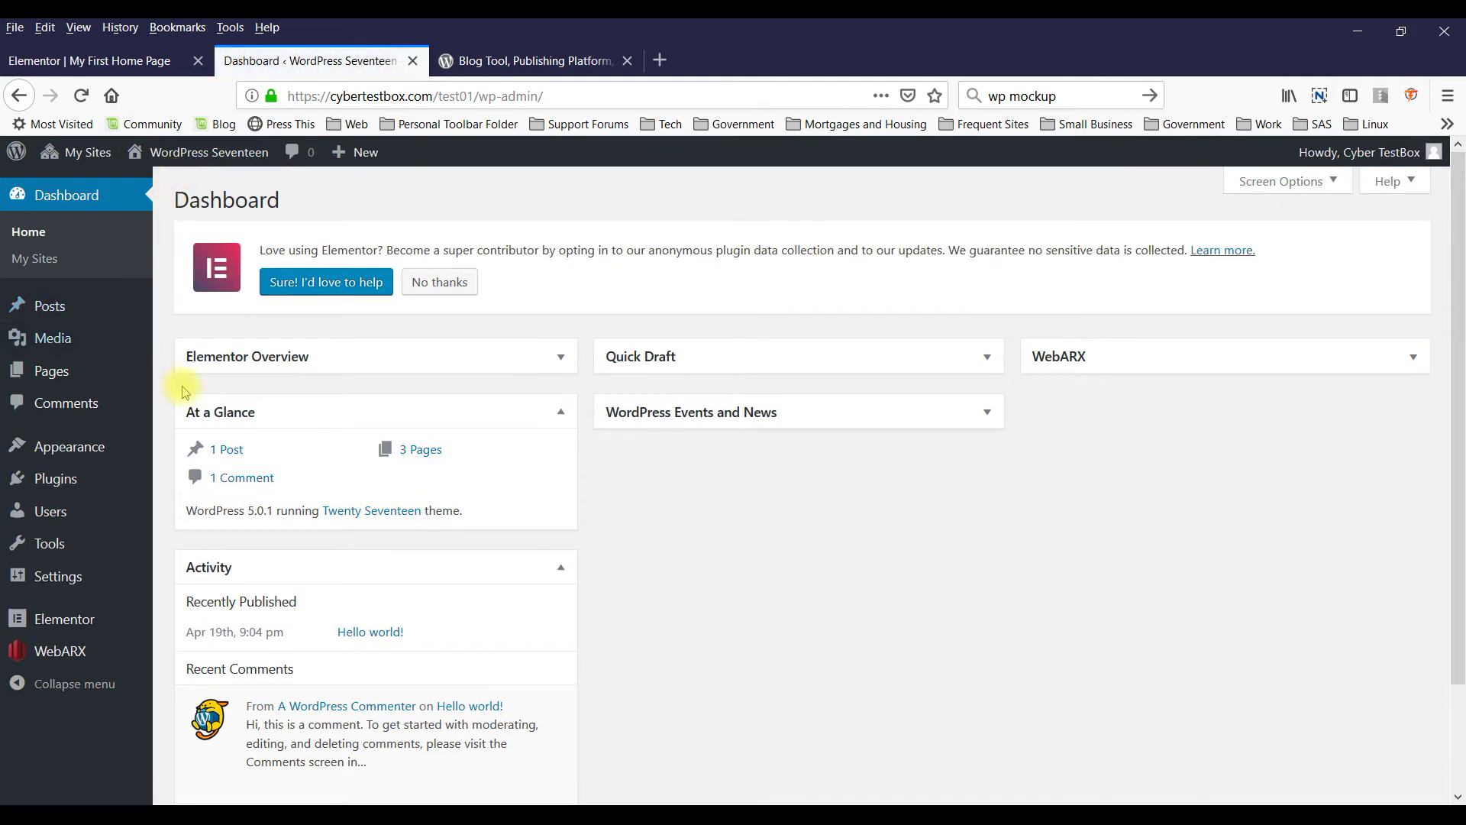
{"action": "mouse_move", "coordinate": [81, 582]}
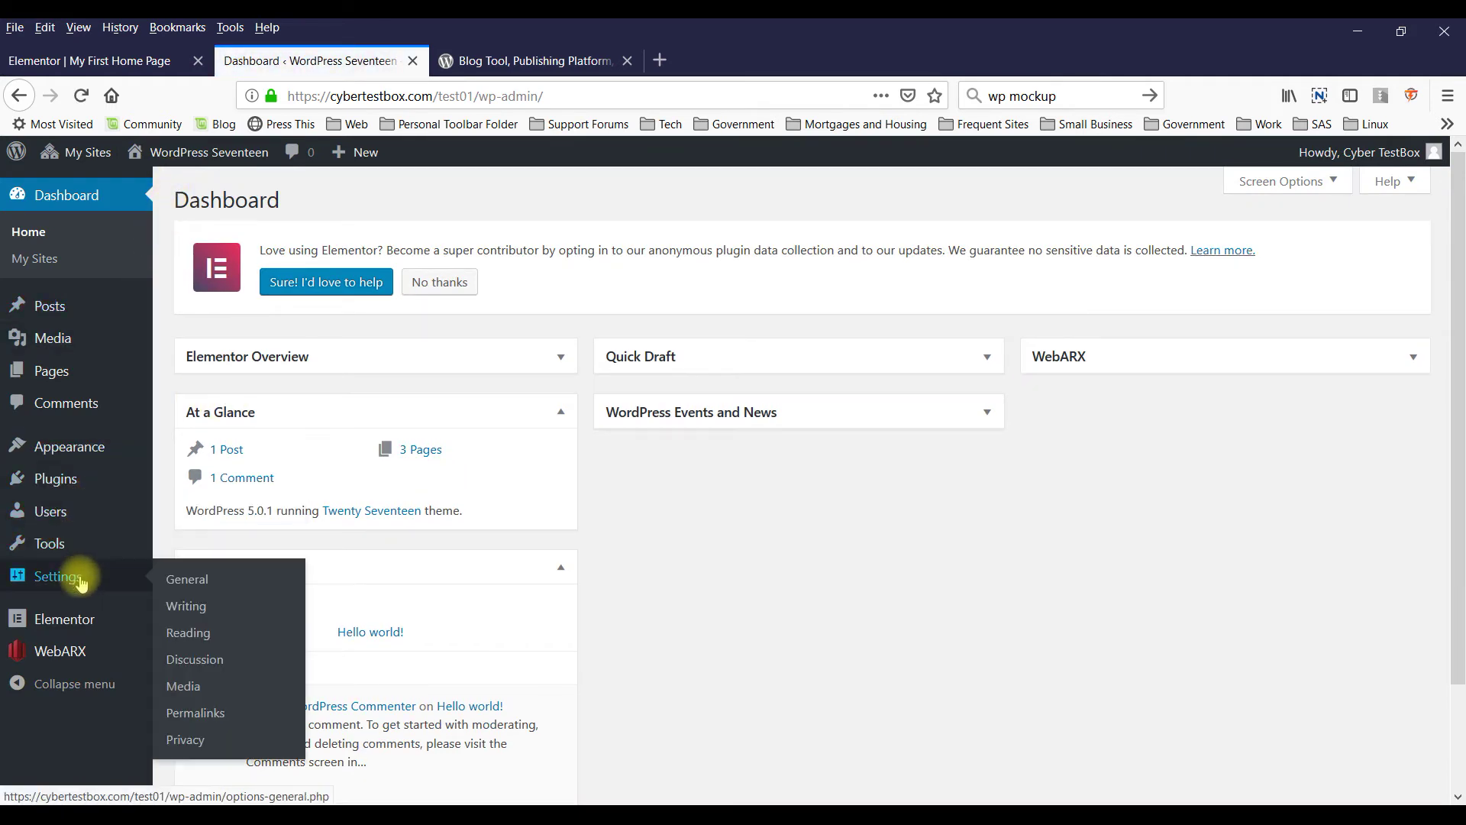
{"action": "left_click", "coordinate": [183, 634]}
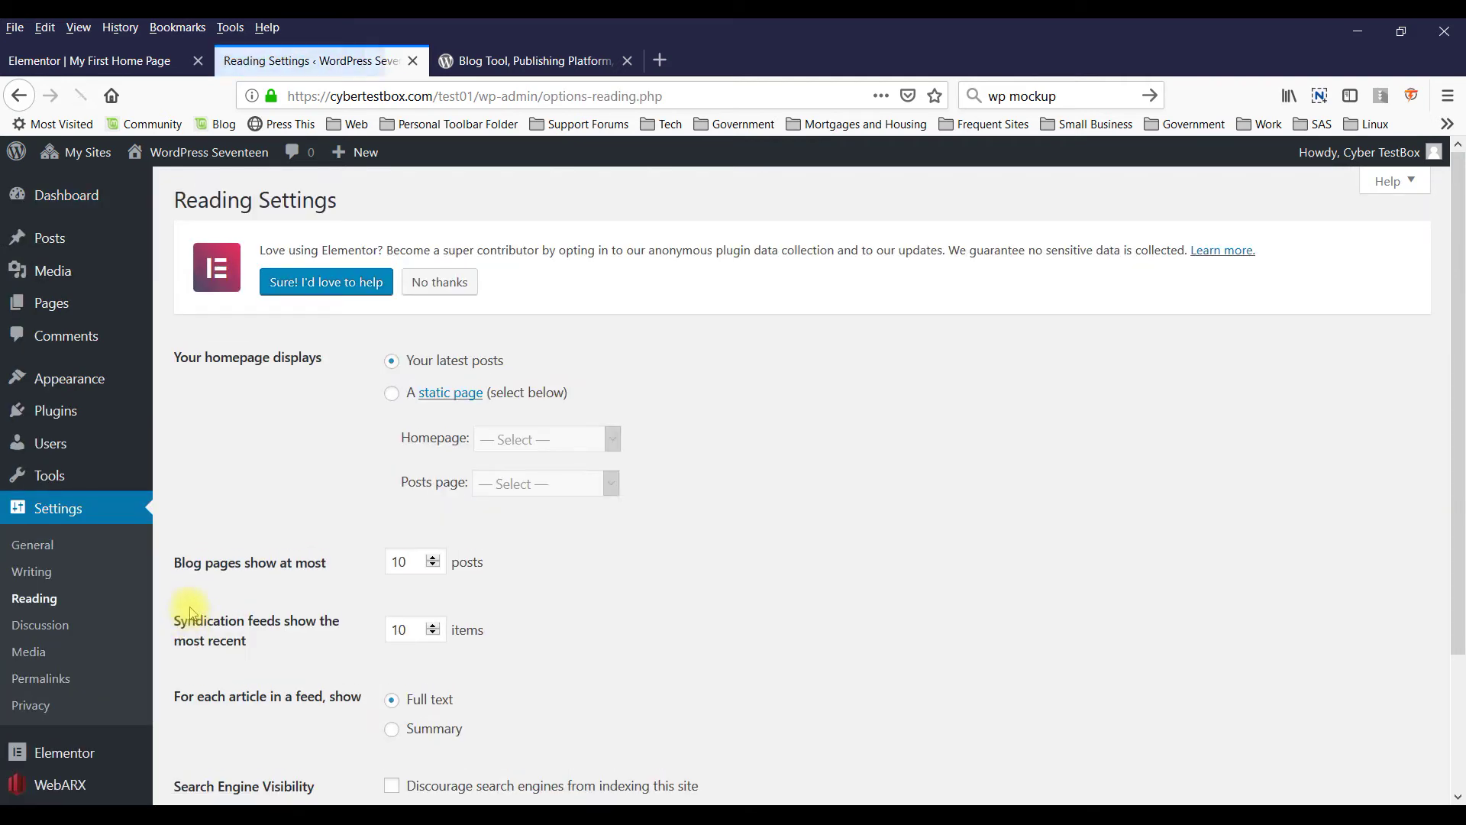
- Make 'My First Home Page' the static homepage, discourage search engine indexing, and save
{"action": "left_click", "coordinate": [418, 297]}
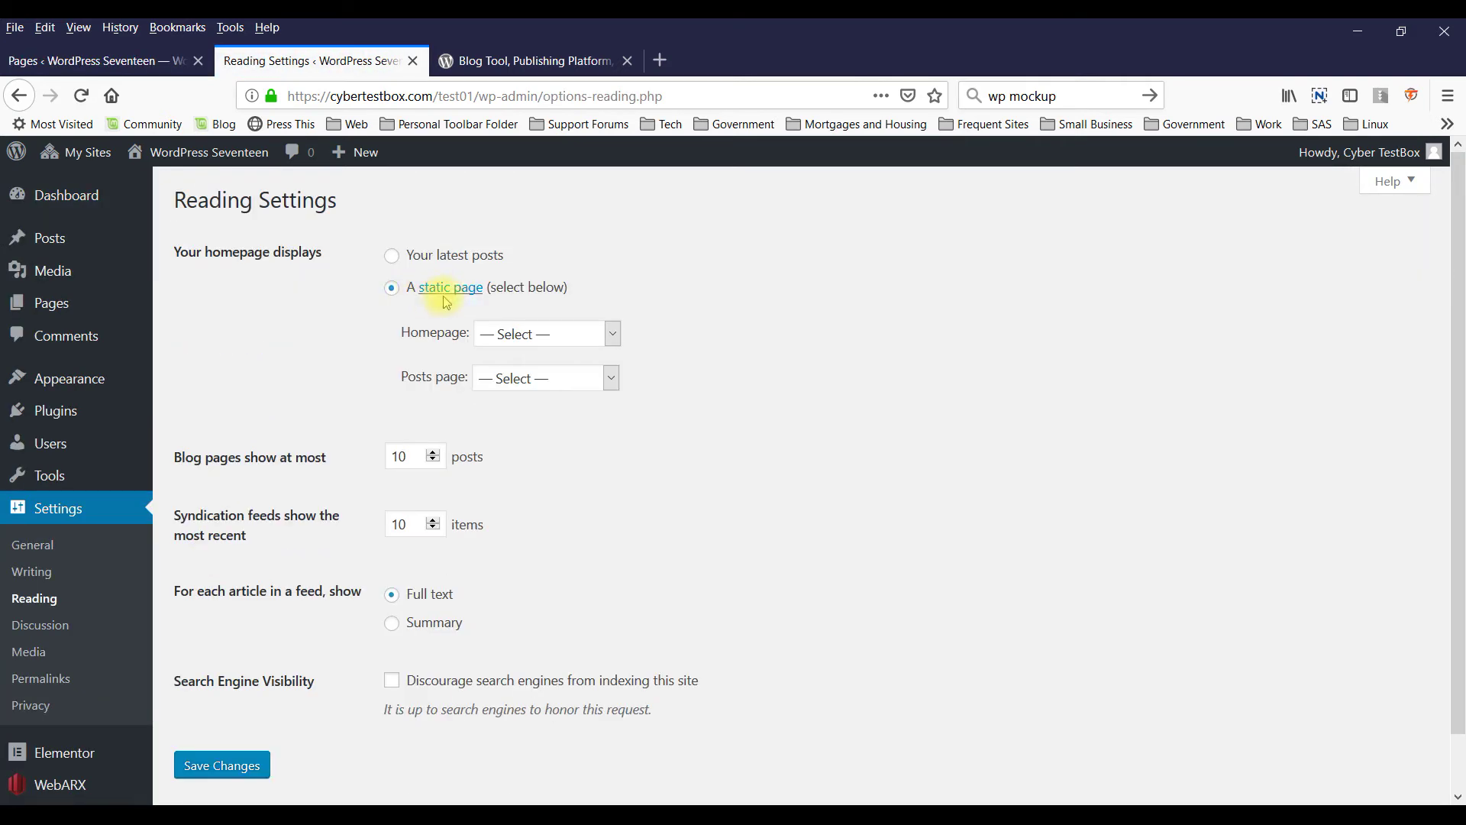
{"action": "left_click", "coordinate": [517, 334]}
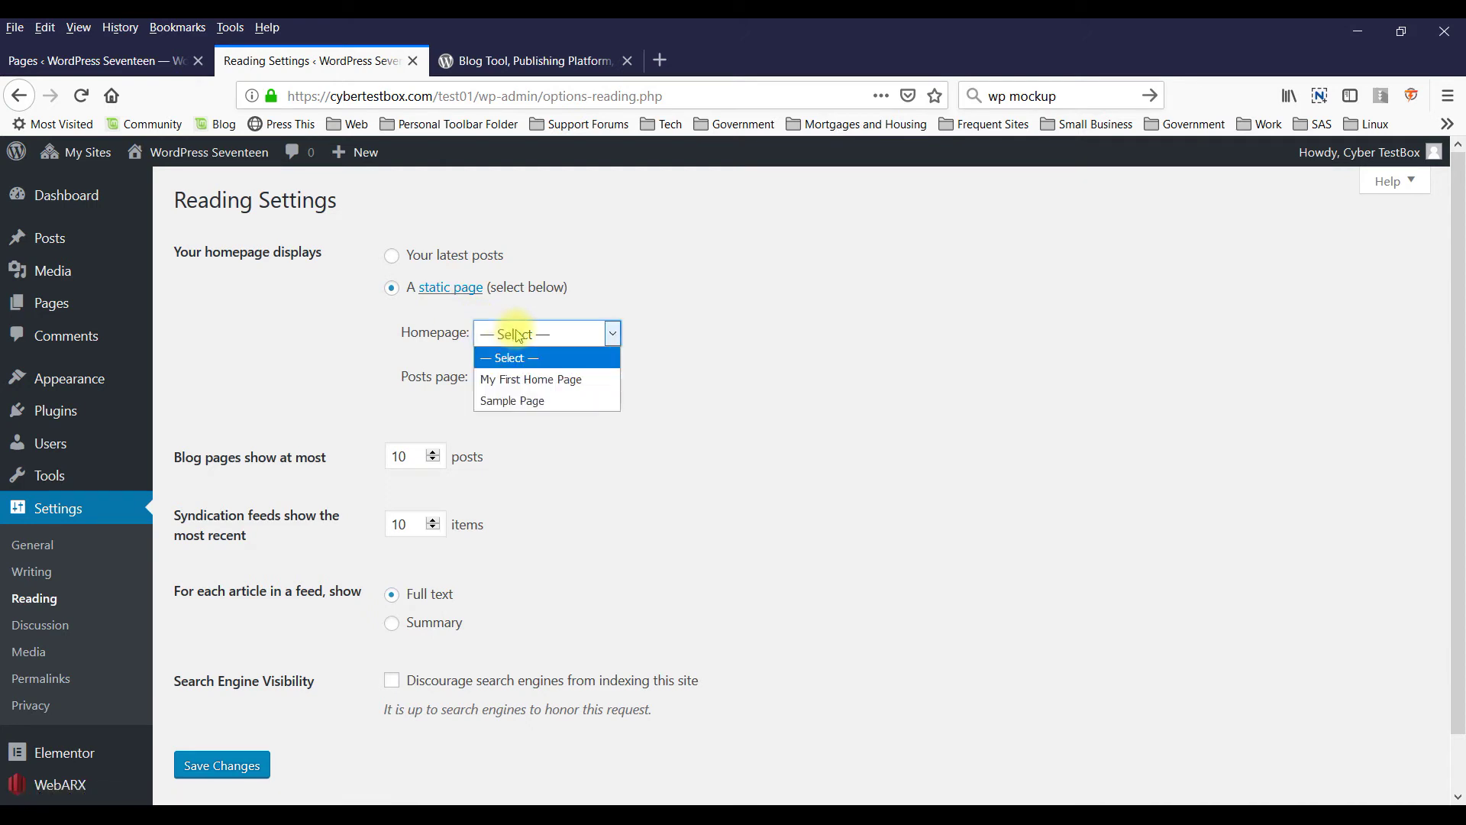
{"action": "left_click", "coordinate": [518, 379]}
{"action": "scroll", "coordinate": [305, 416], "scroll_direction": "down", "scroll_amount": 2}
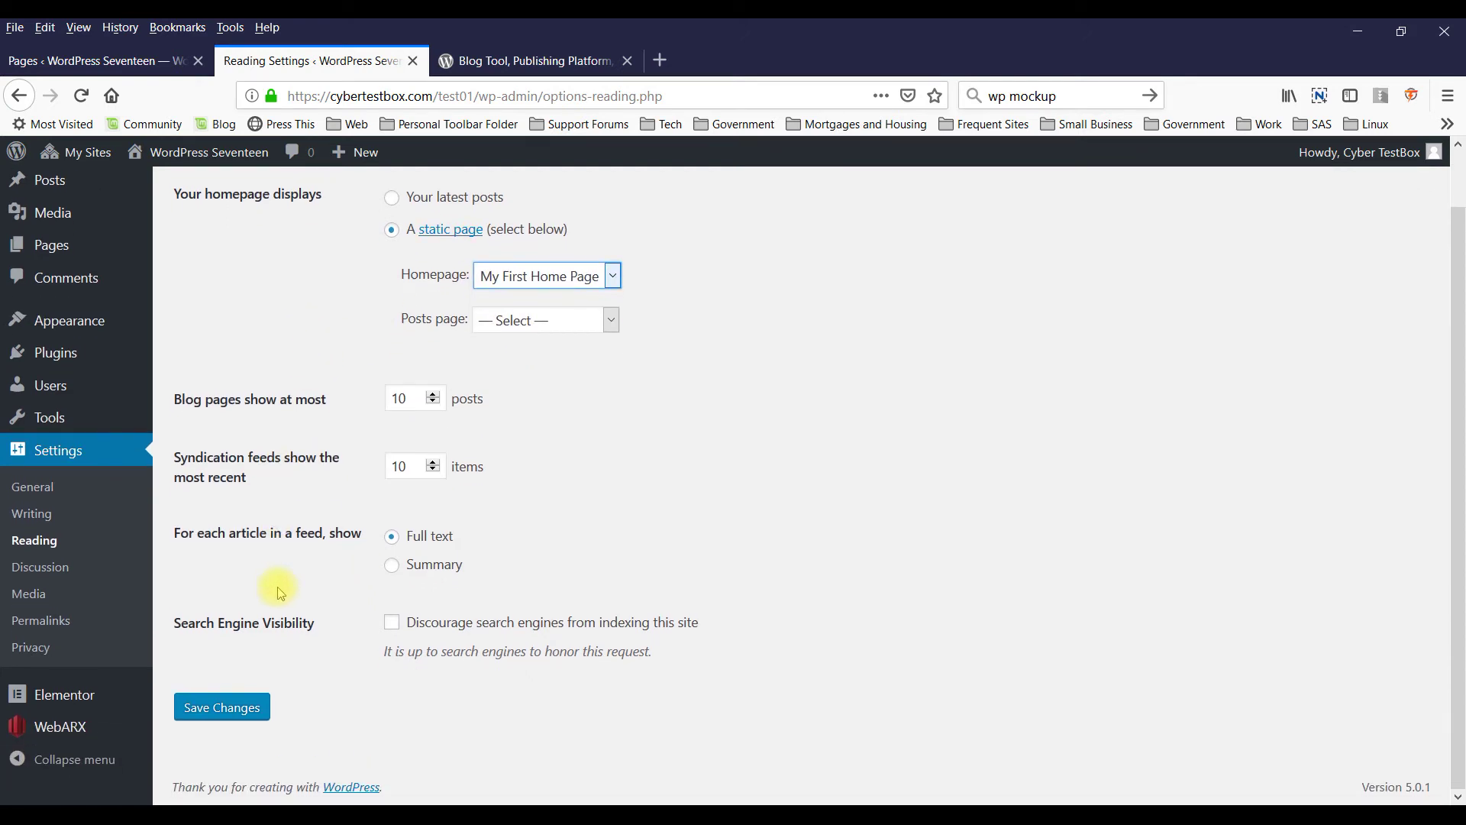
{"action": "left_click", "coordinate": [393, 624]}
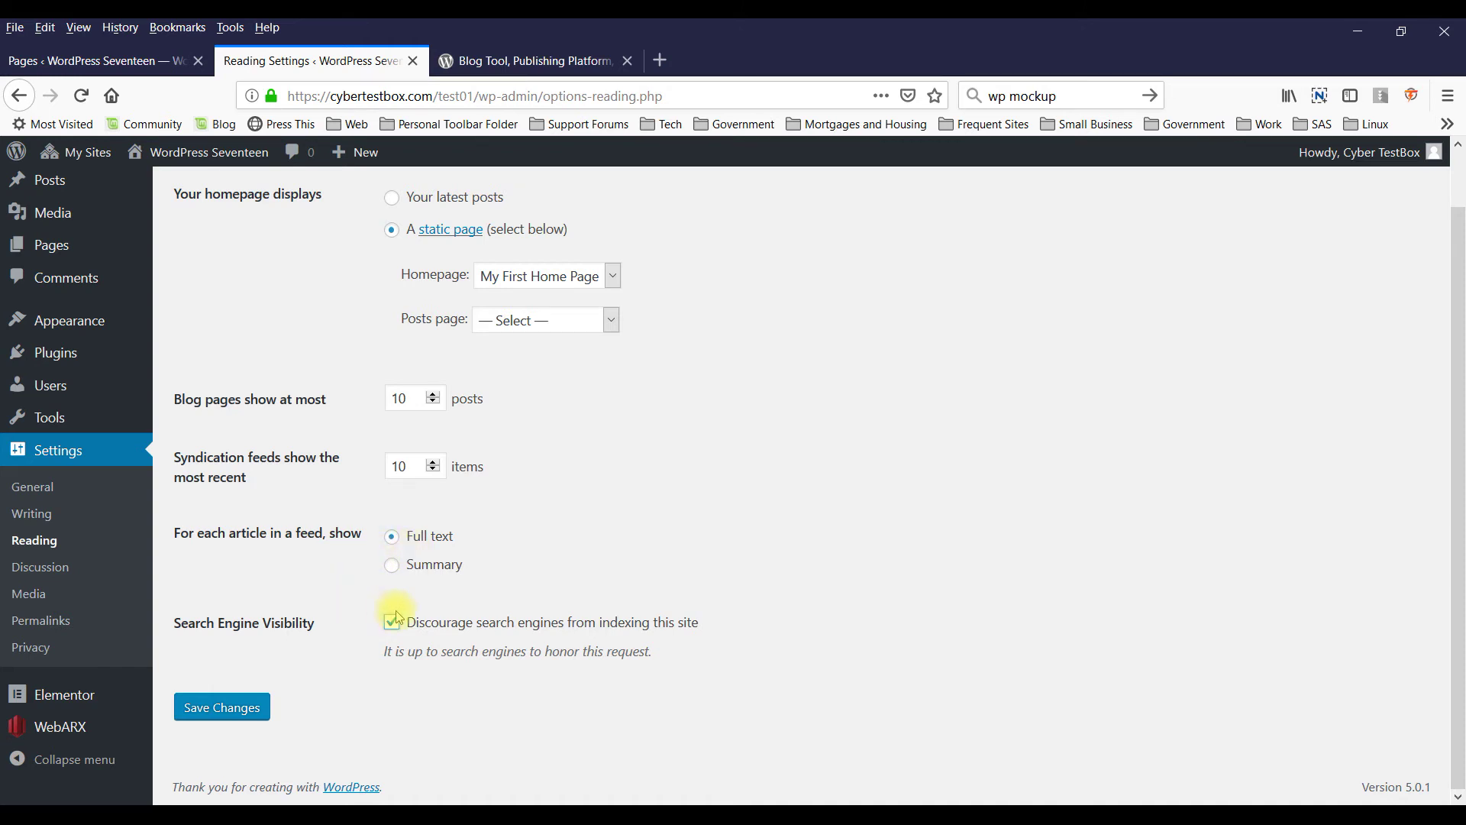
{"action": "left_click", "coordinate": [220, 709]}
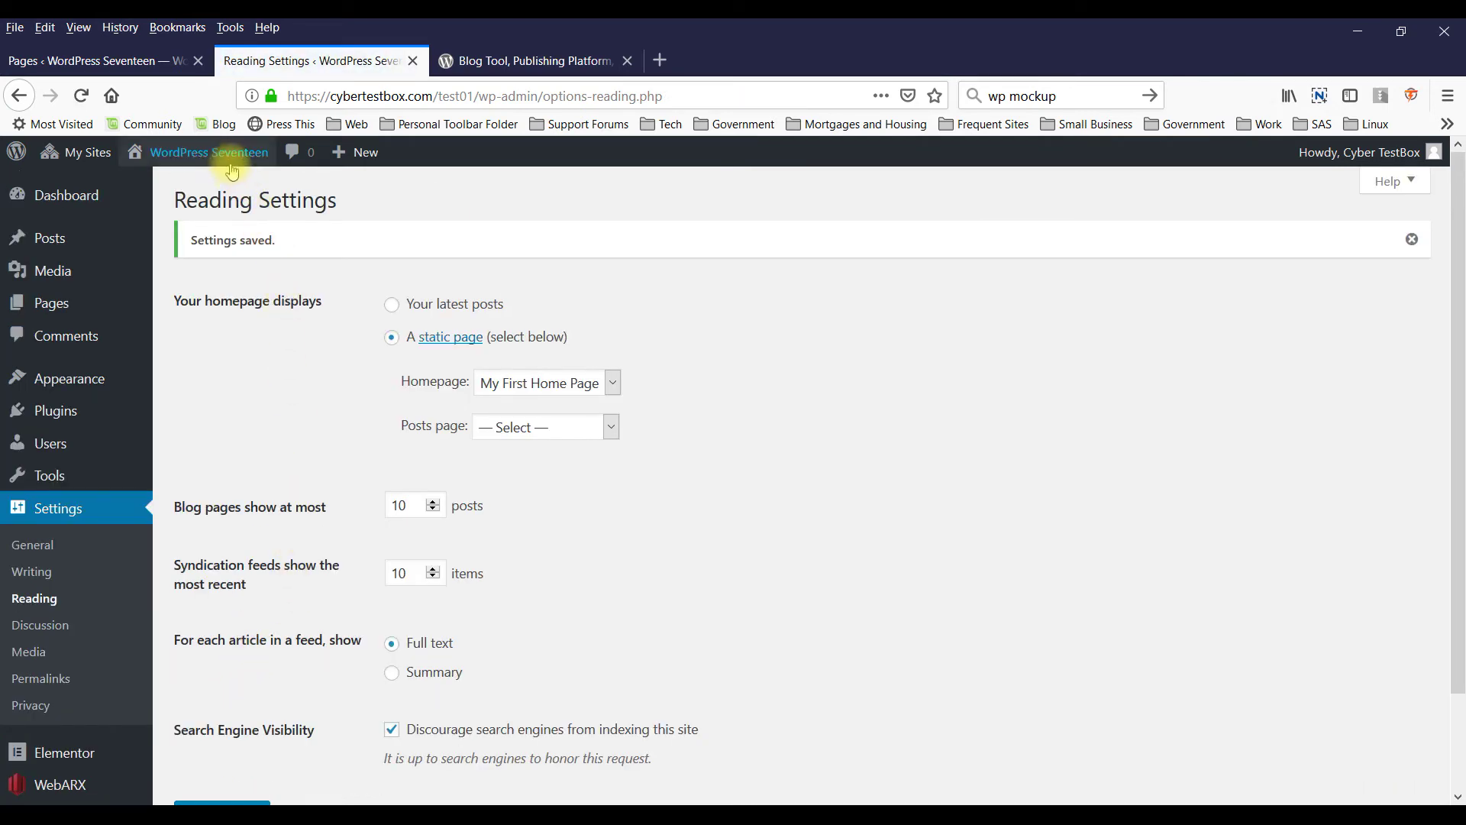
{"action": "mouse_move", "coordinate": [221, 153]}
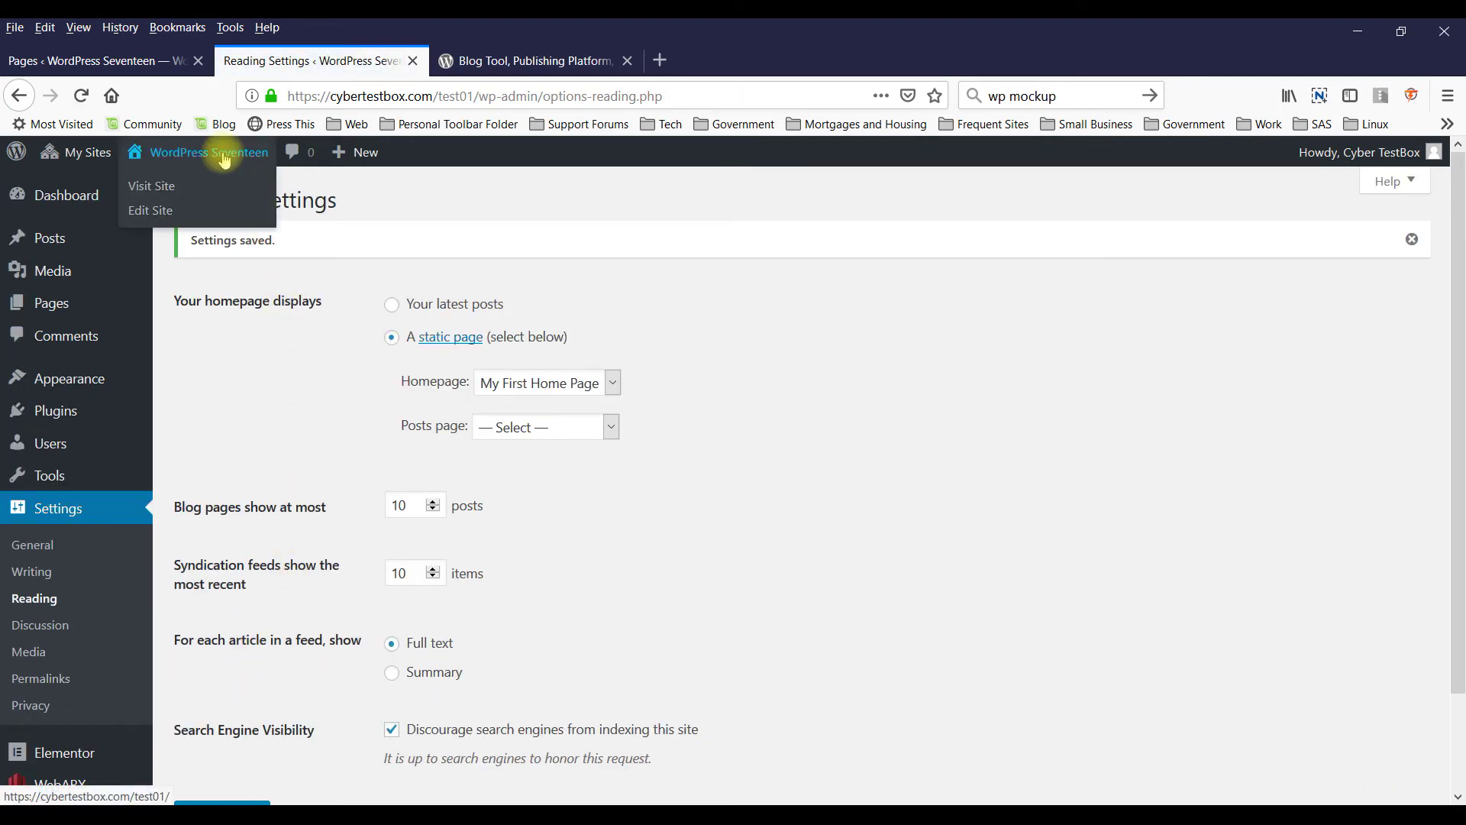
- Visit the live front page and scroll through the new business-layout homepage
{"action": "left_click", "coordinate": [140, 190]}
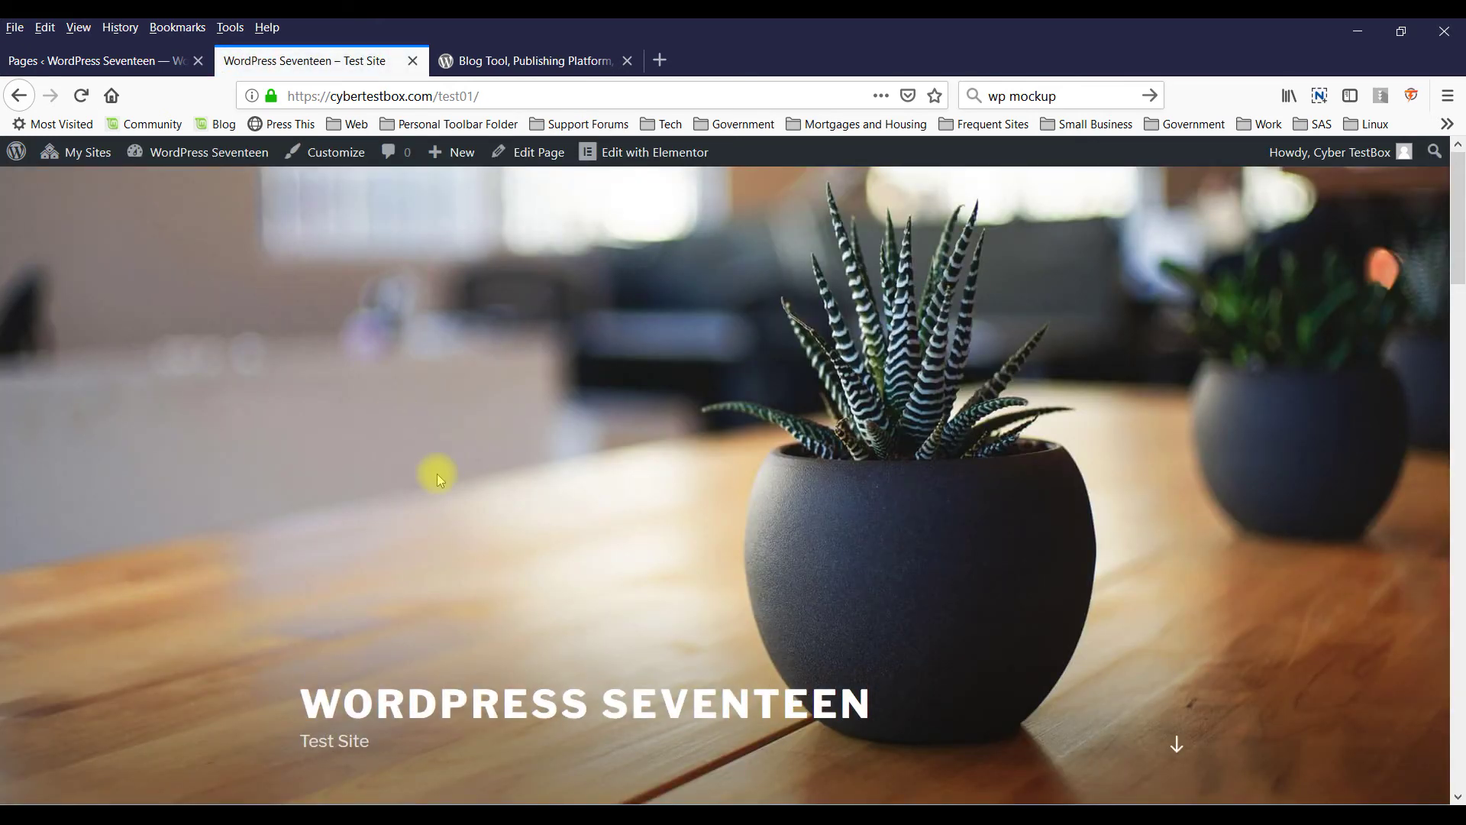
{"action": "scroll", "coordinate": [436, 473], "scroll_direction": "down", "scroll_amount": 10}
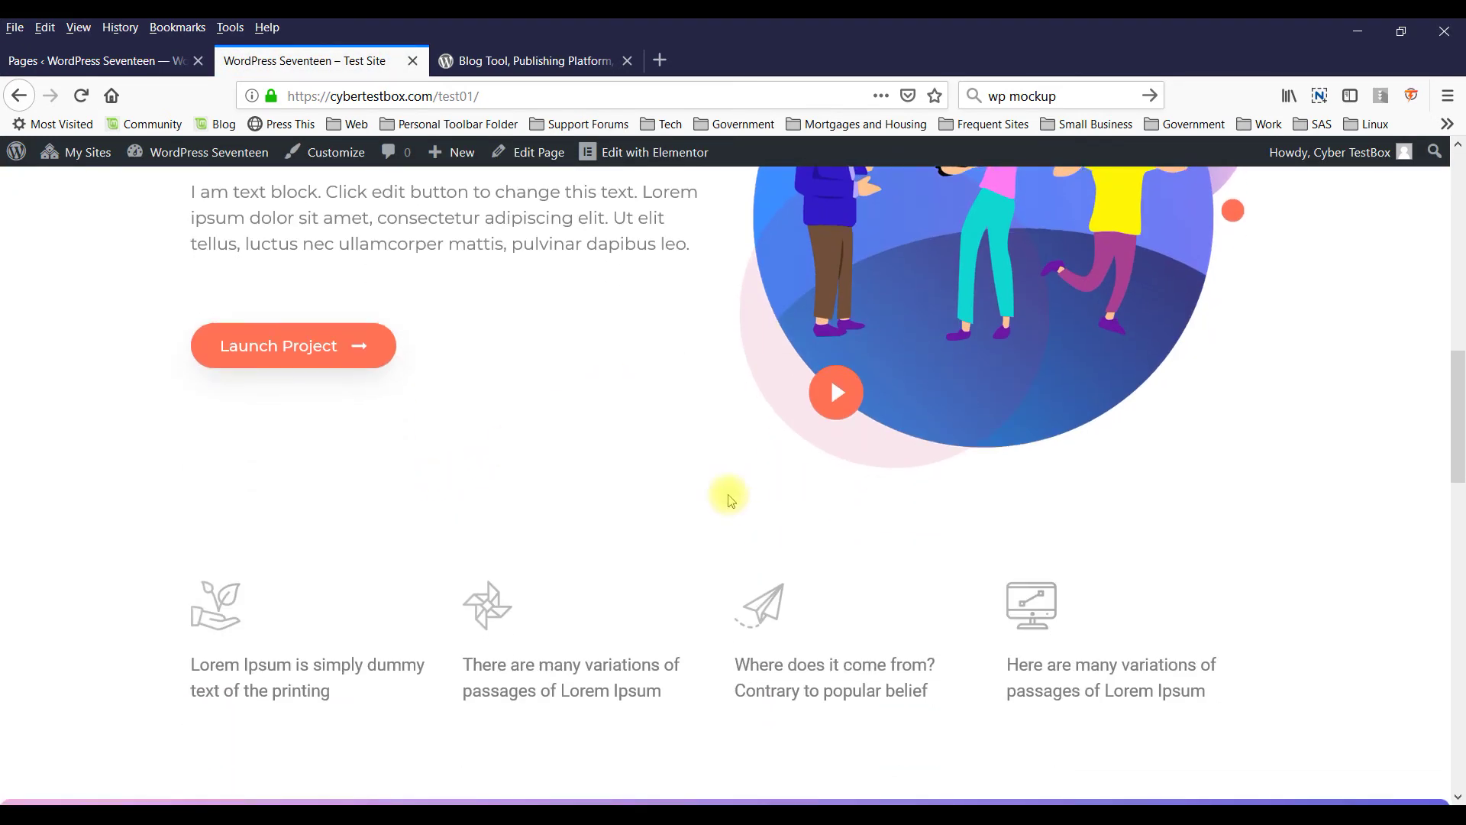
{"action": "scroll", "coordinate": [730, 500], "scroll_direction": "down", "scroll_amount": 15}
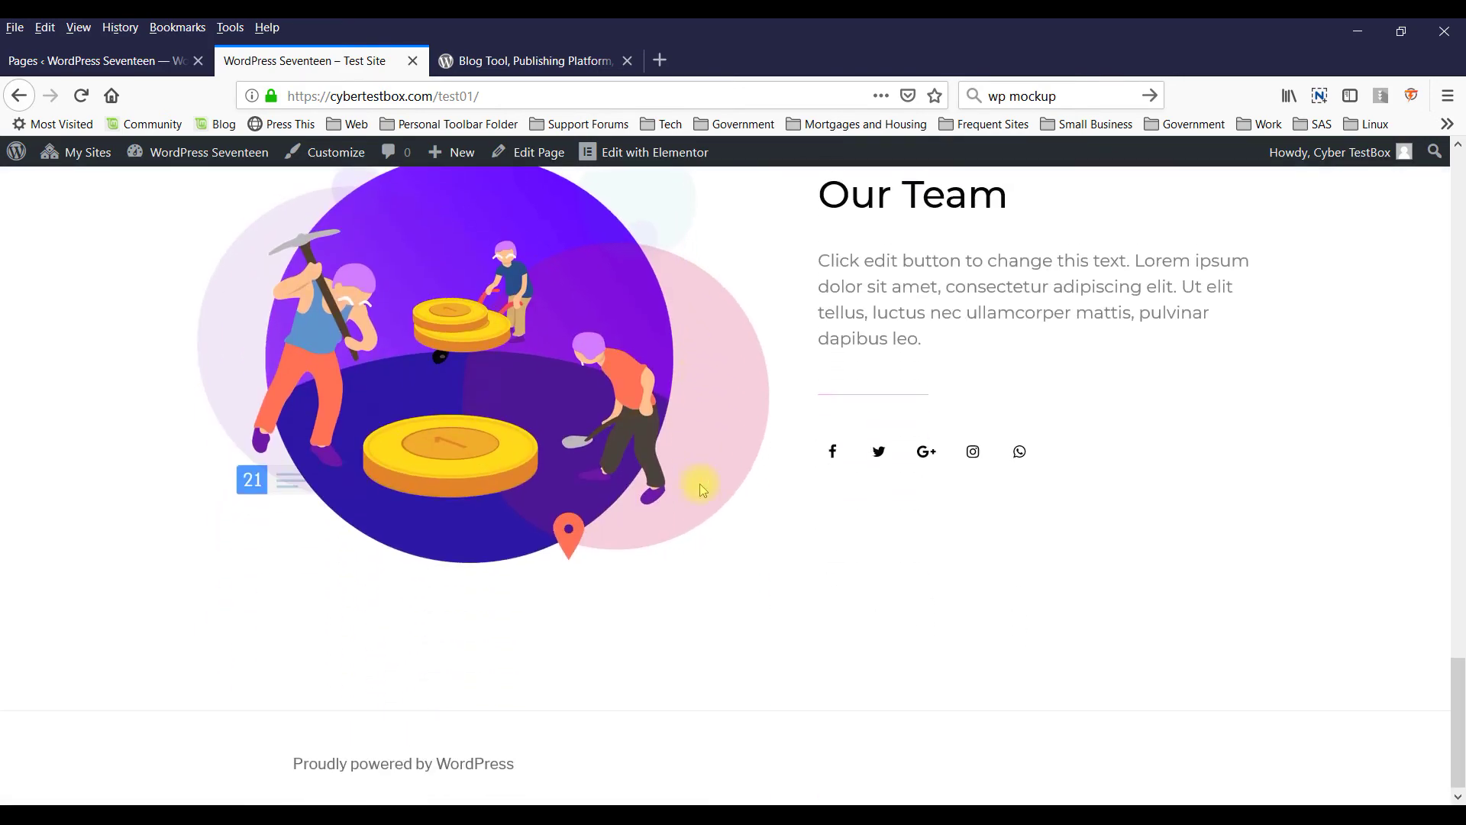
{"action": "scroll", "coordinate": [703, 488], "scroll_direction": "down", "scroll_amount": 1}
{"action": "scroll", "coordinate": [701, 481], "scroll_direction": "up", "scroll_amount": 20}
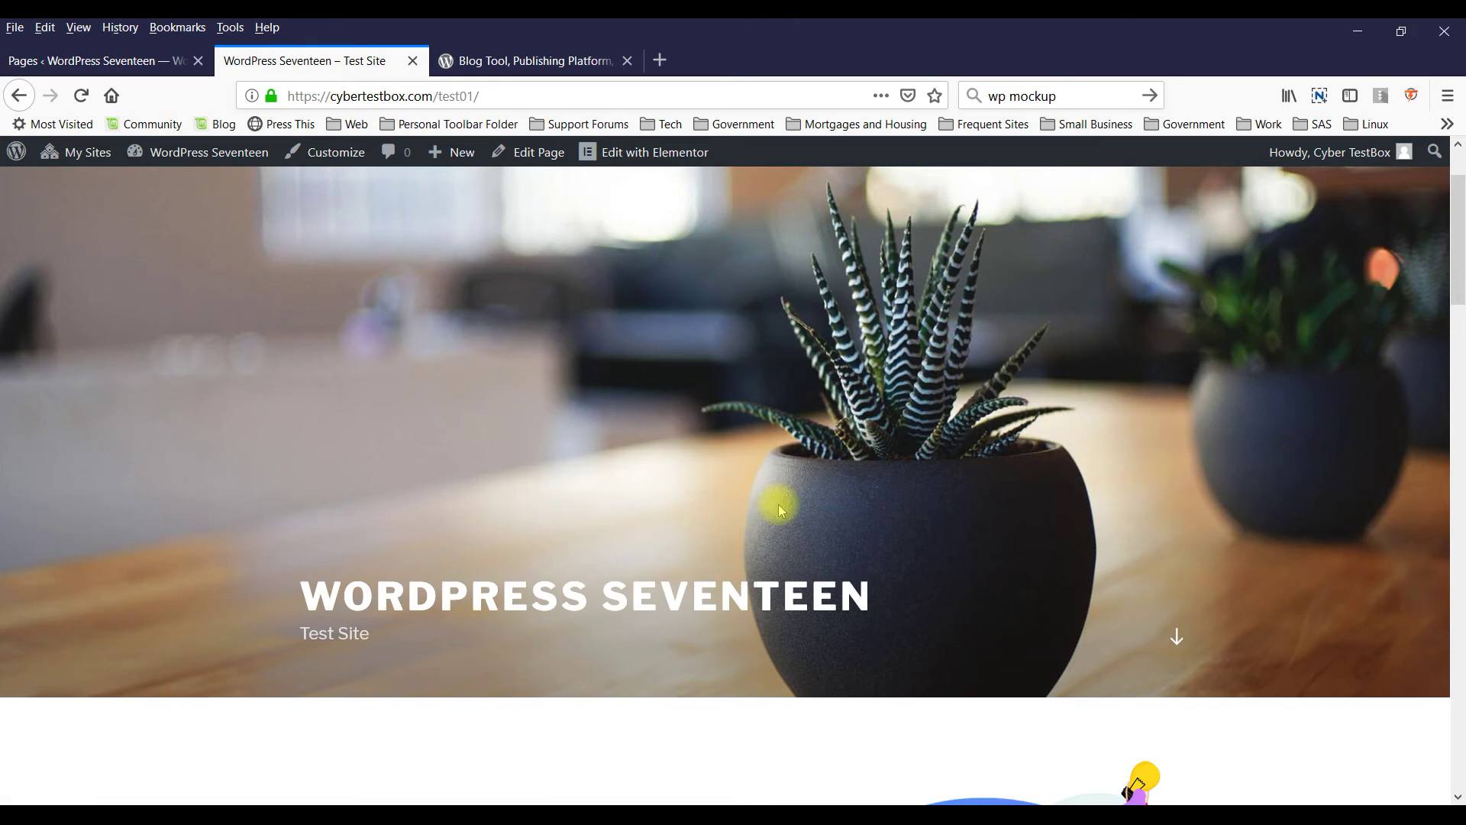
{"action": "scroll", "coordinate": [780, 508], "scroll_direction": "down", "scroll_amount": 8}
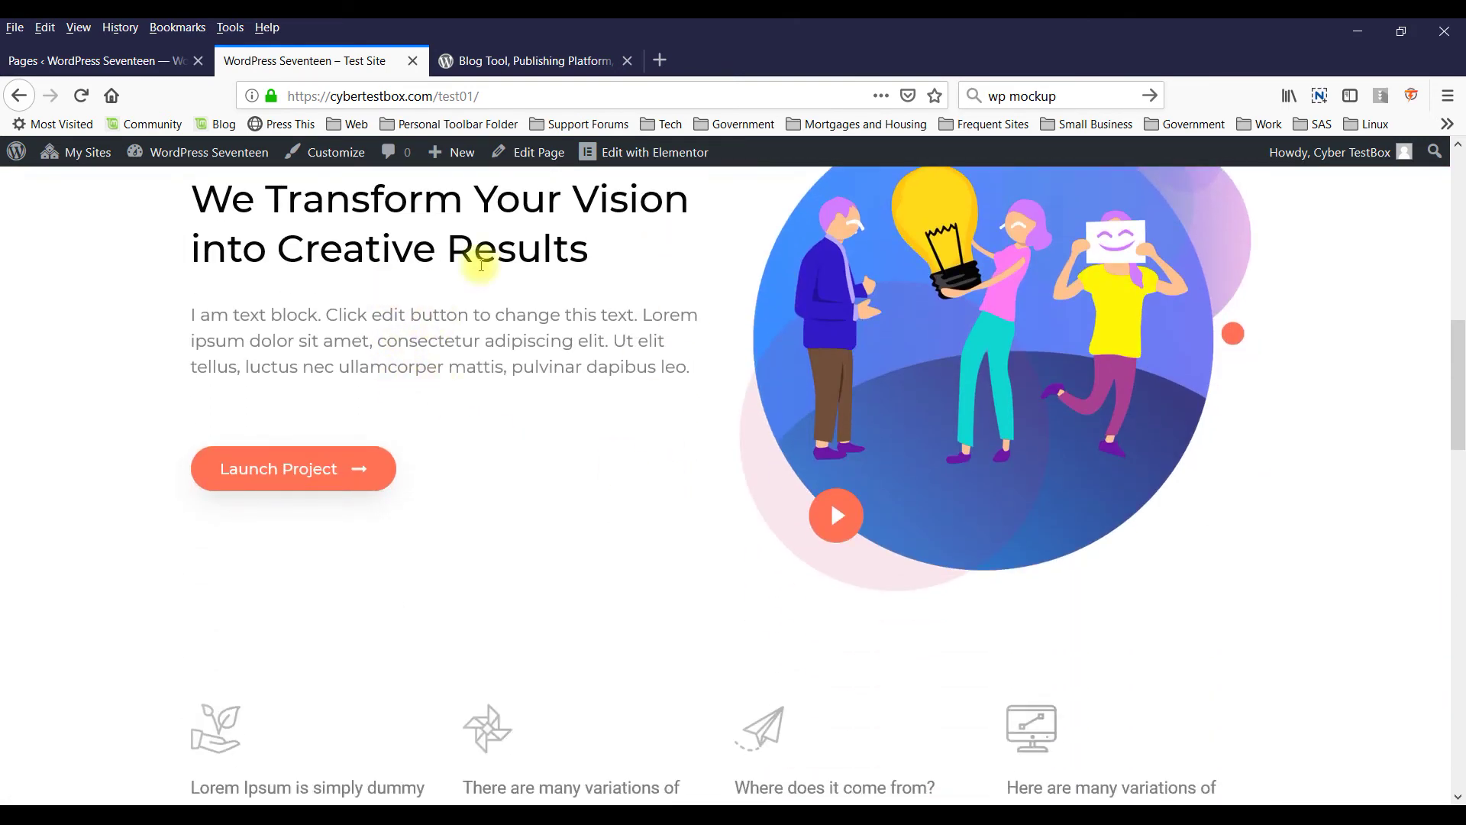
{"action": "scroll", "coordinate": [511, 380], "scroll_direction": "down", "scroll_amount": 3}
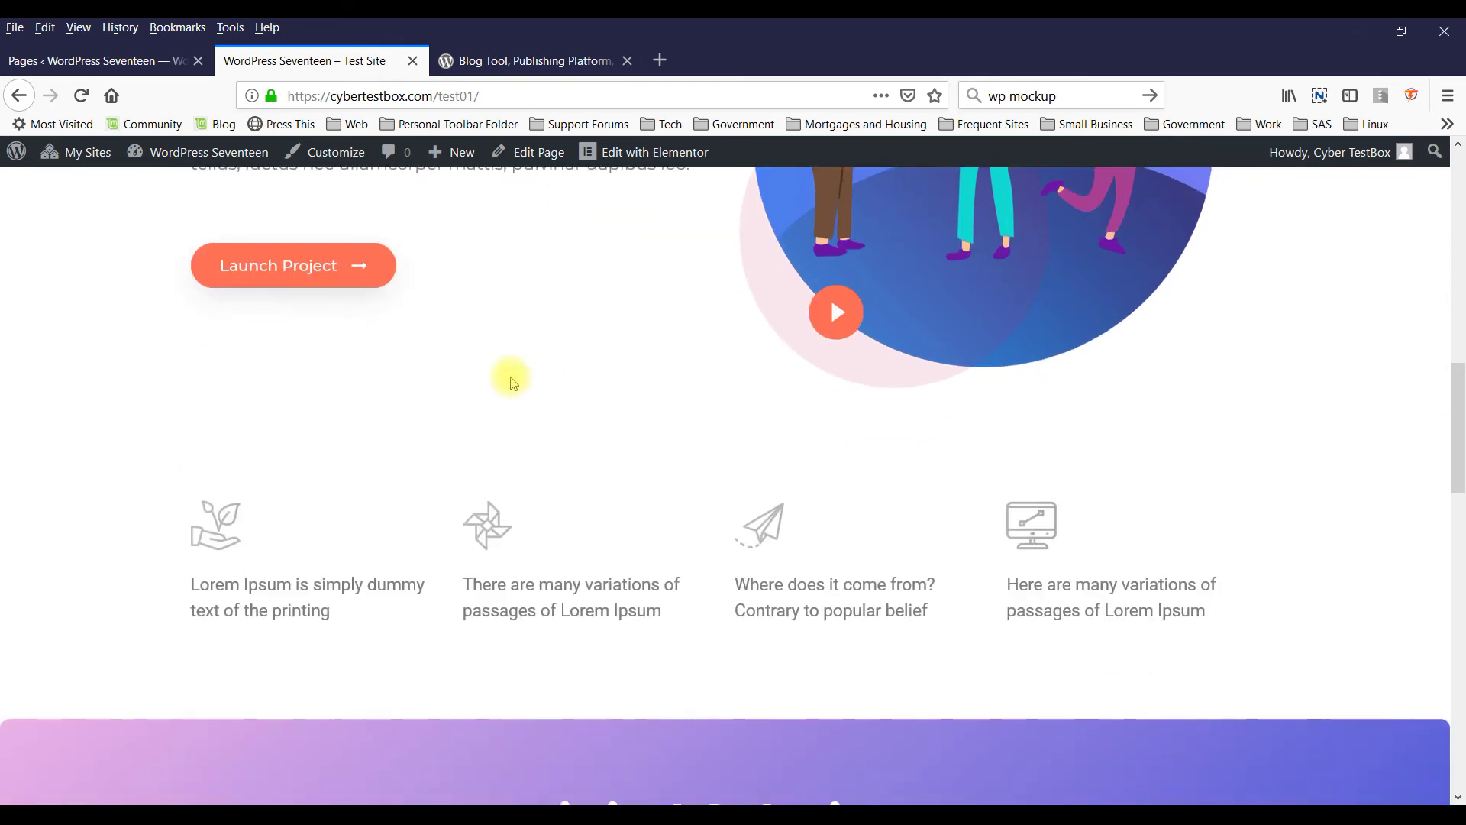
{"action": "scroll", "coordinate": [509, 378], "scroll_direction": "up", "scroll_amount": 2}
{"action": "scroll", "coordinate": [516, 416], "scroll_direction": "down", "scroll_amount": 4}
{"action": "scroll", "coordinate": [525, 423], "scroll_direction": "down", "scroll_amount": 3}
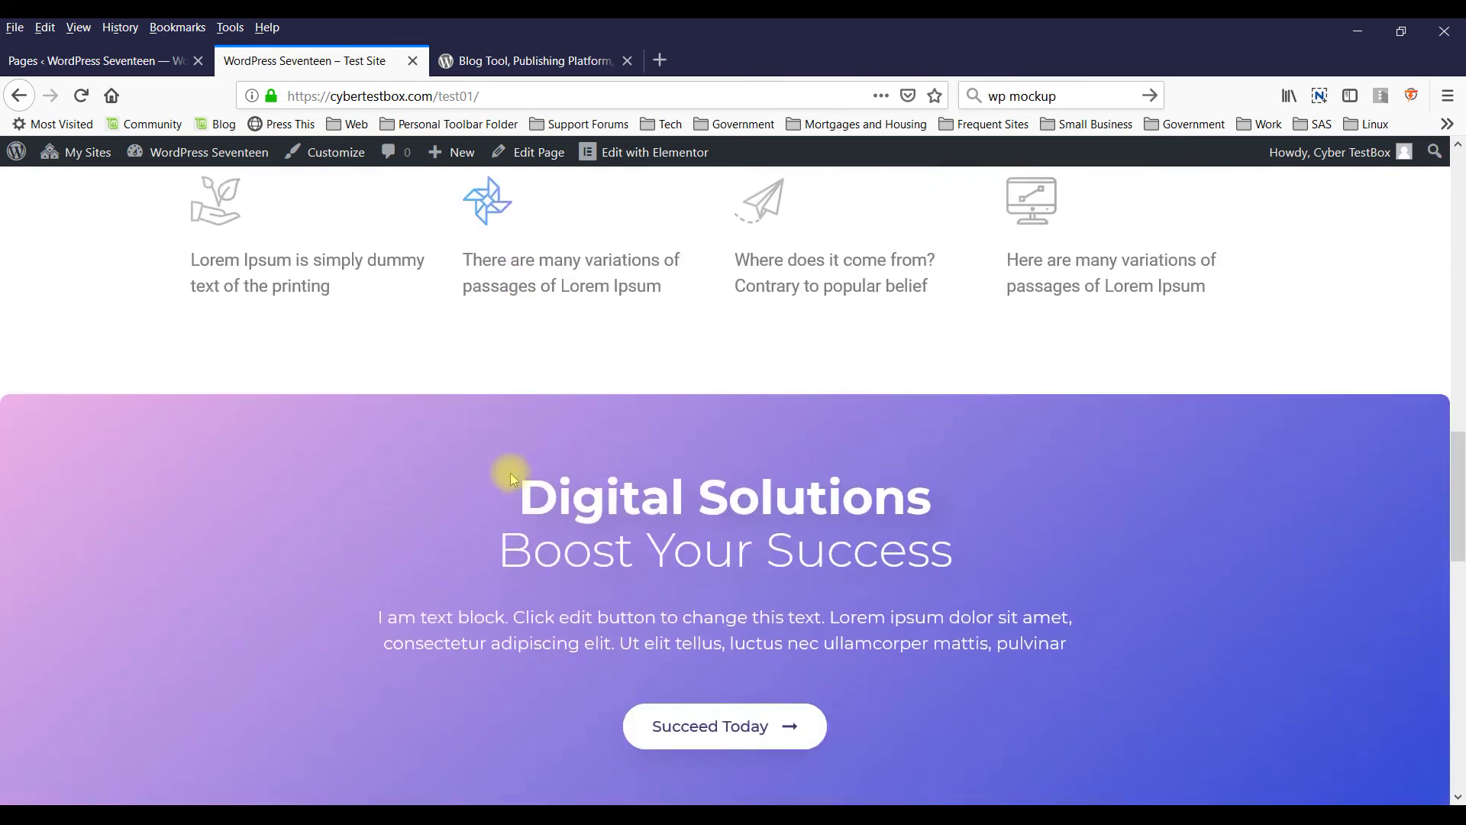
{"action": "scroll", "coordinate": [562, 478], "scroll_direction": "up", "scroll_amount": 8}
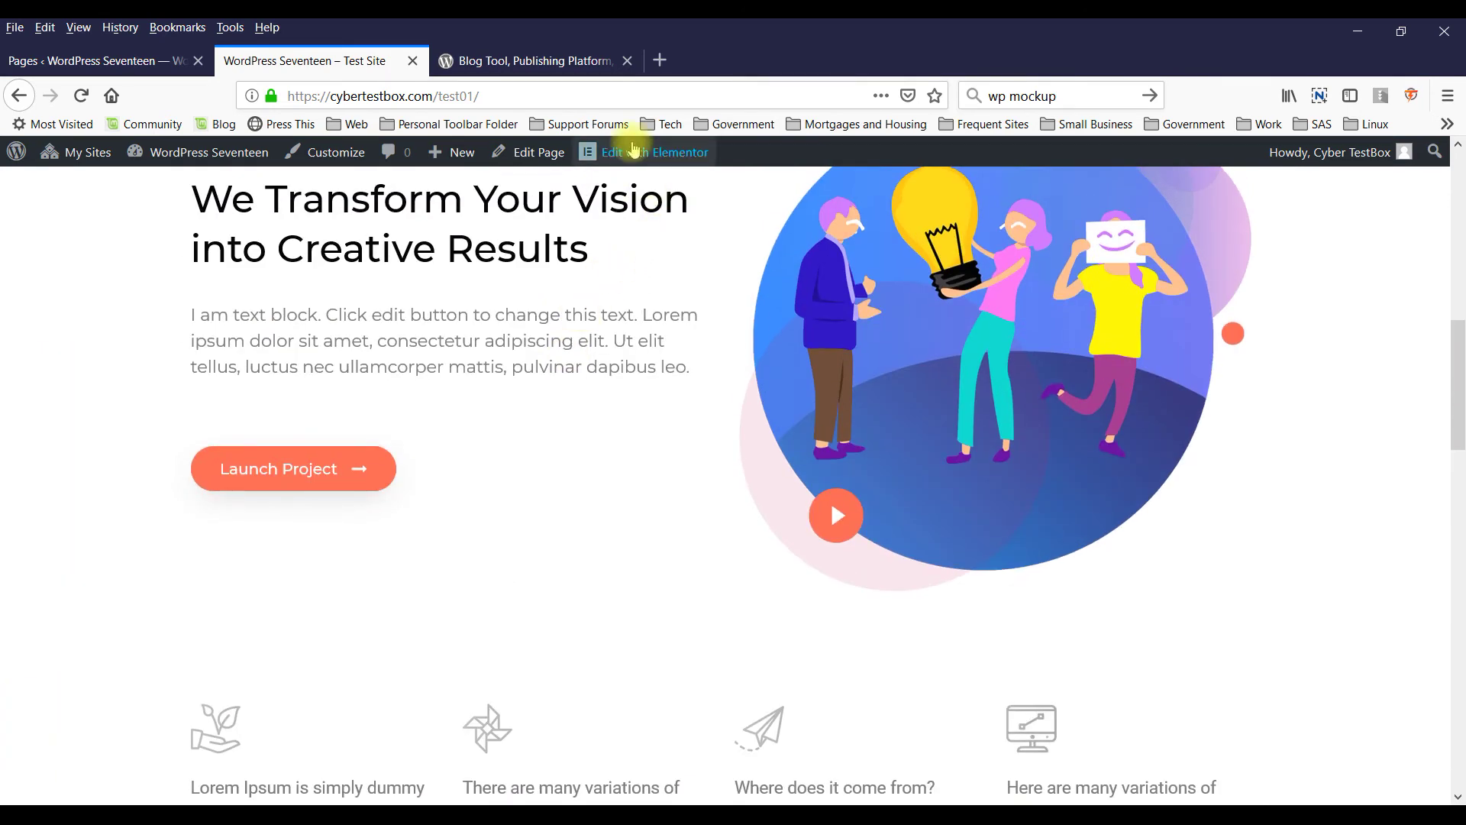
- Reopen the homepage in Elementor and retype the main heading as 'The Best Pet Store in the City'
{"action": "left_click", "coordinate": [649, 151]}
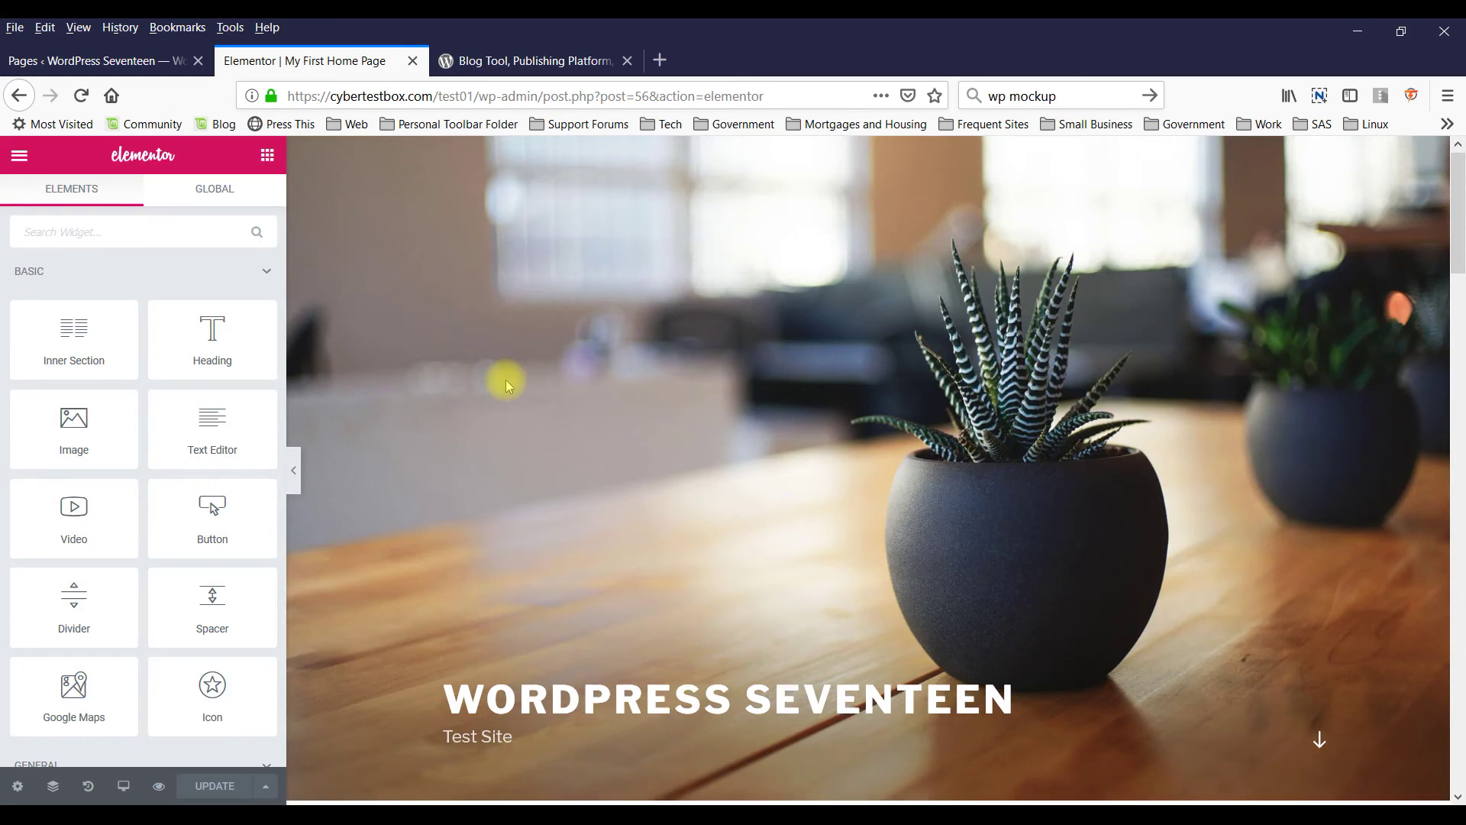
{"action": "scroll", "coordinate": [505, 378], "scroll_direction": "down", "scroll_amount": 8}
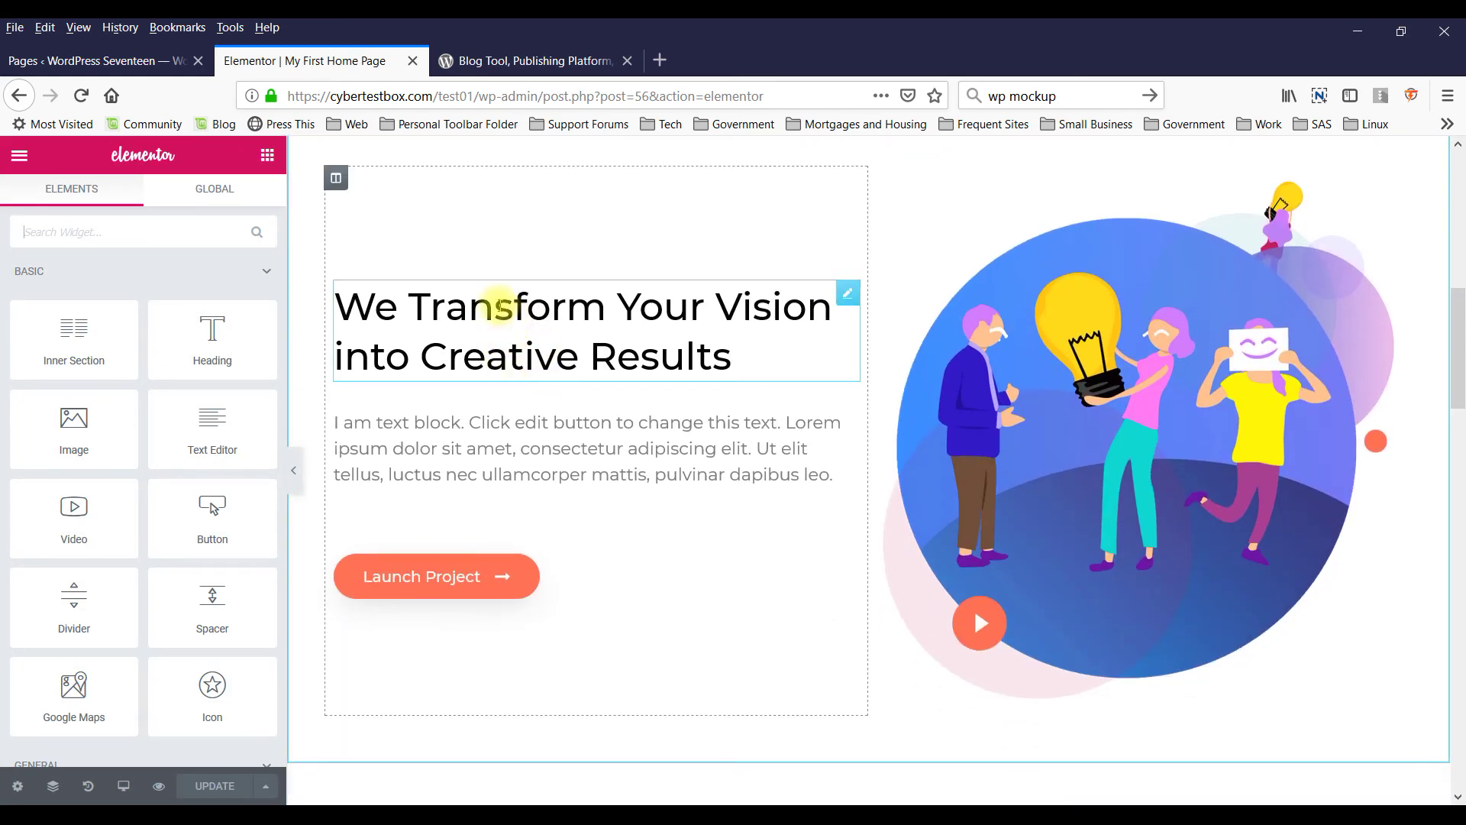
{"action": "left_click", "coordinate": [726, 354]}
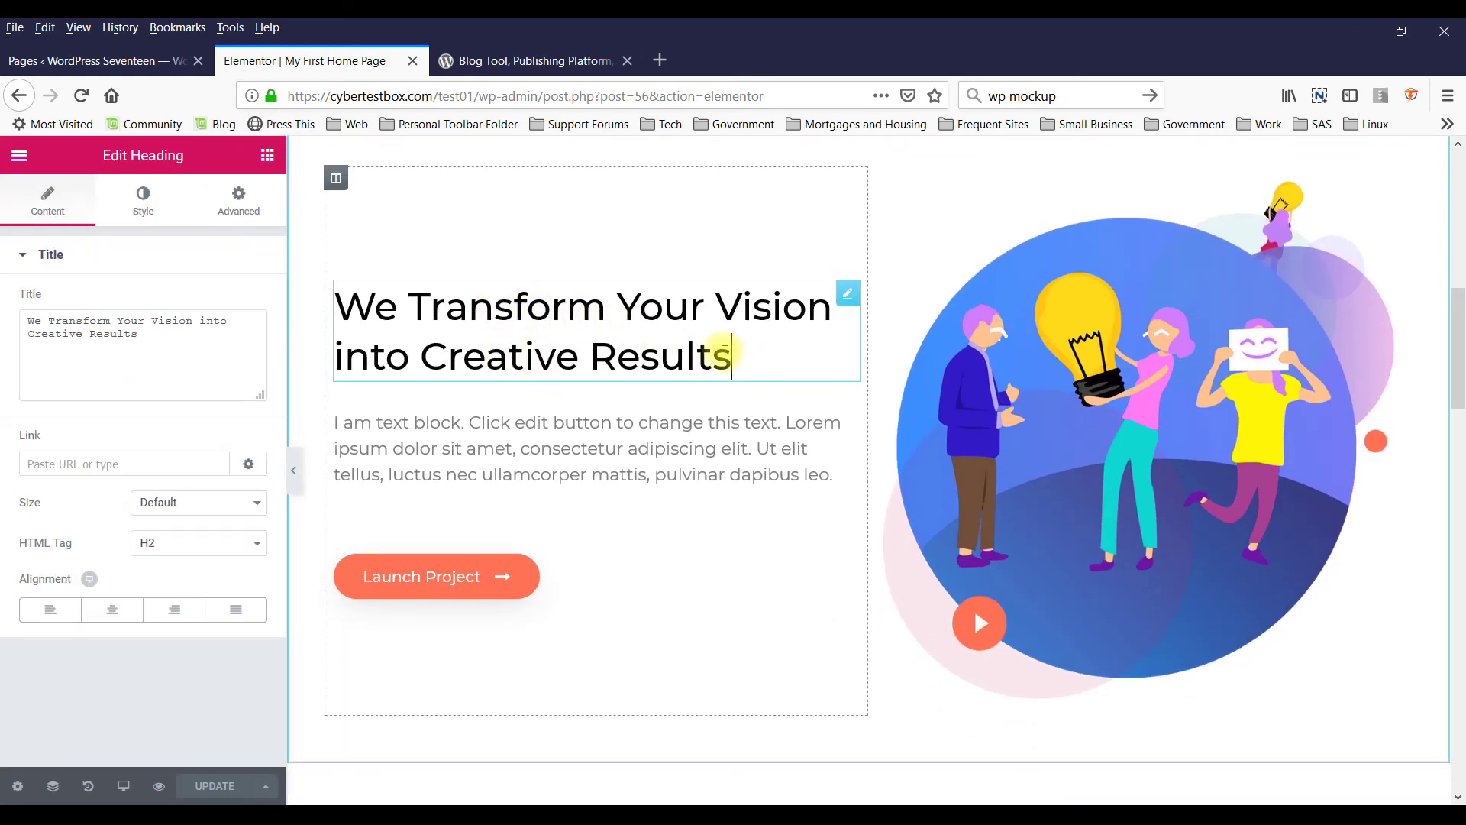
{"action": "left_click_drag", "start_coordinate": [724, 353], "coordinate": [352, 304]}
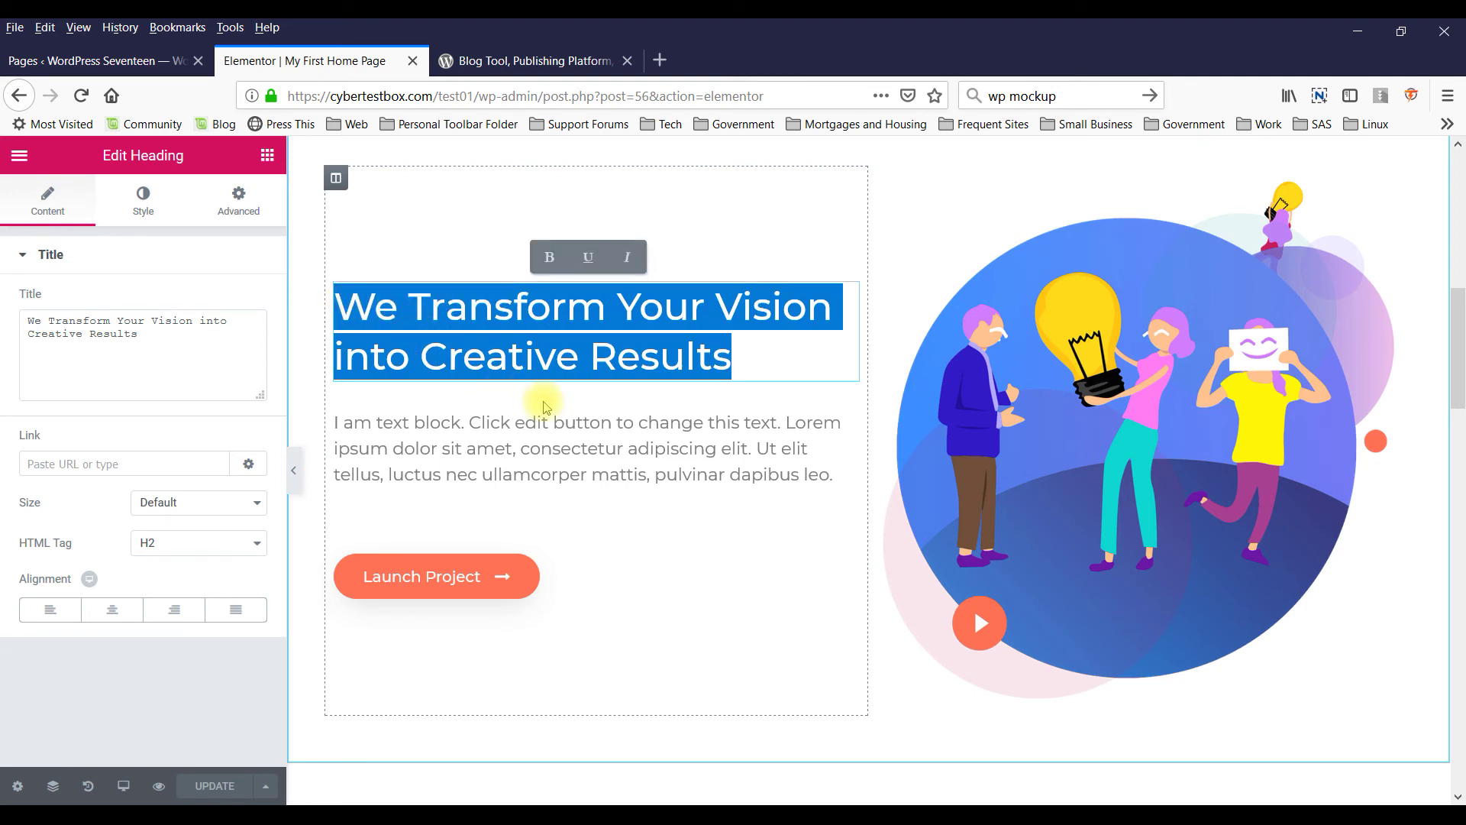
{"action": "type", "text": "The"}
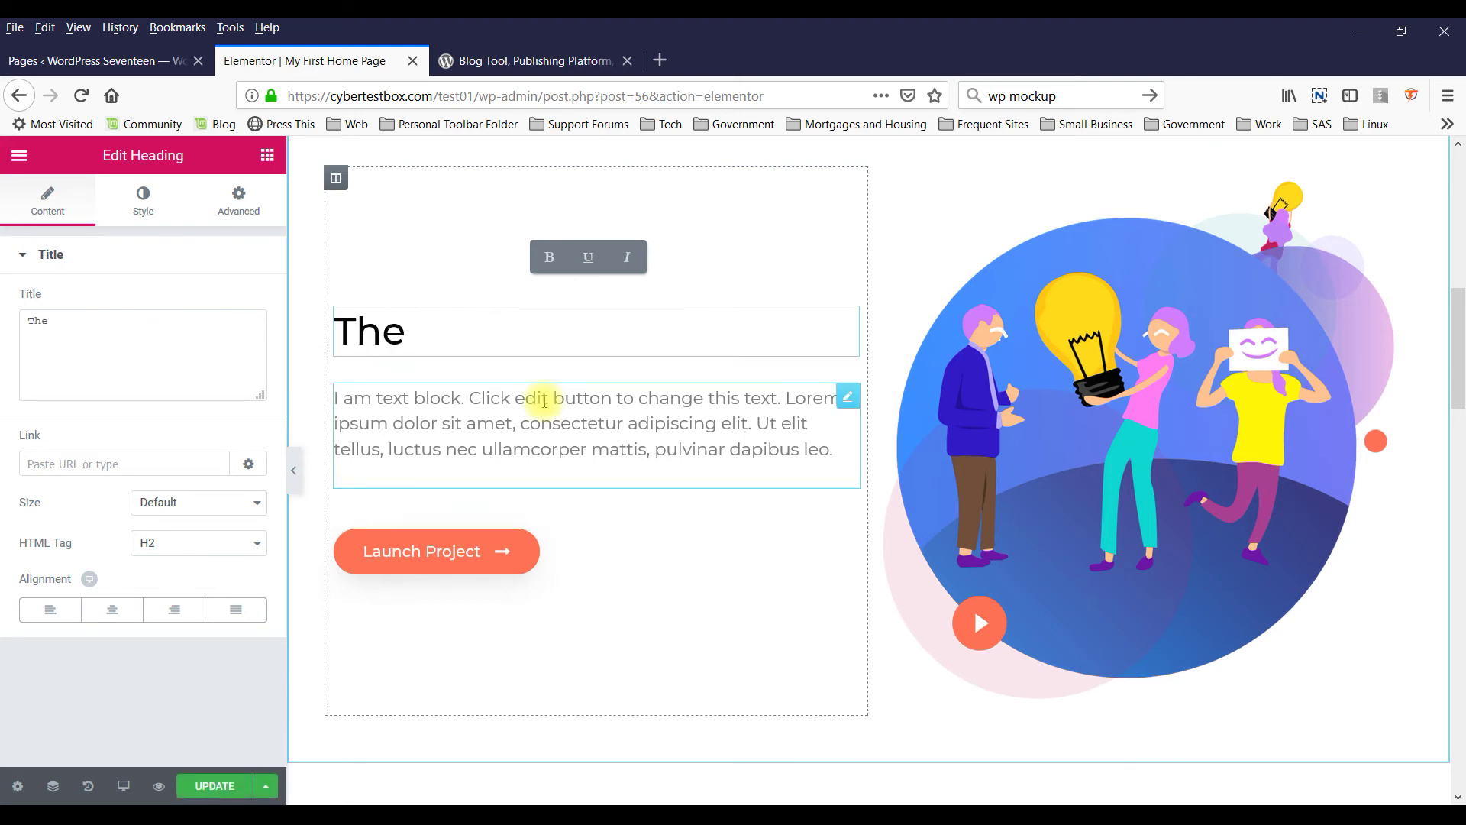
{"action": "type", "text": " Best Pet"}
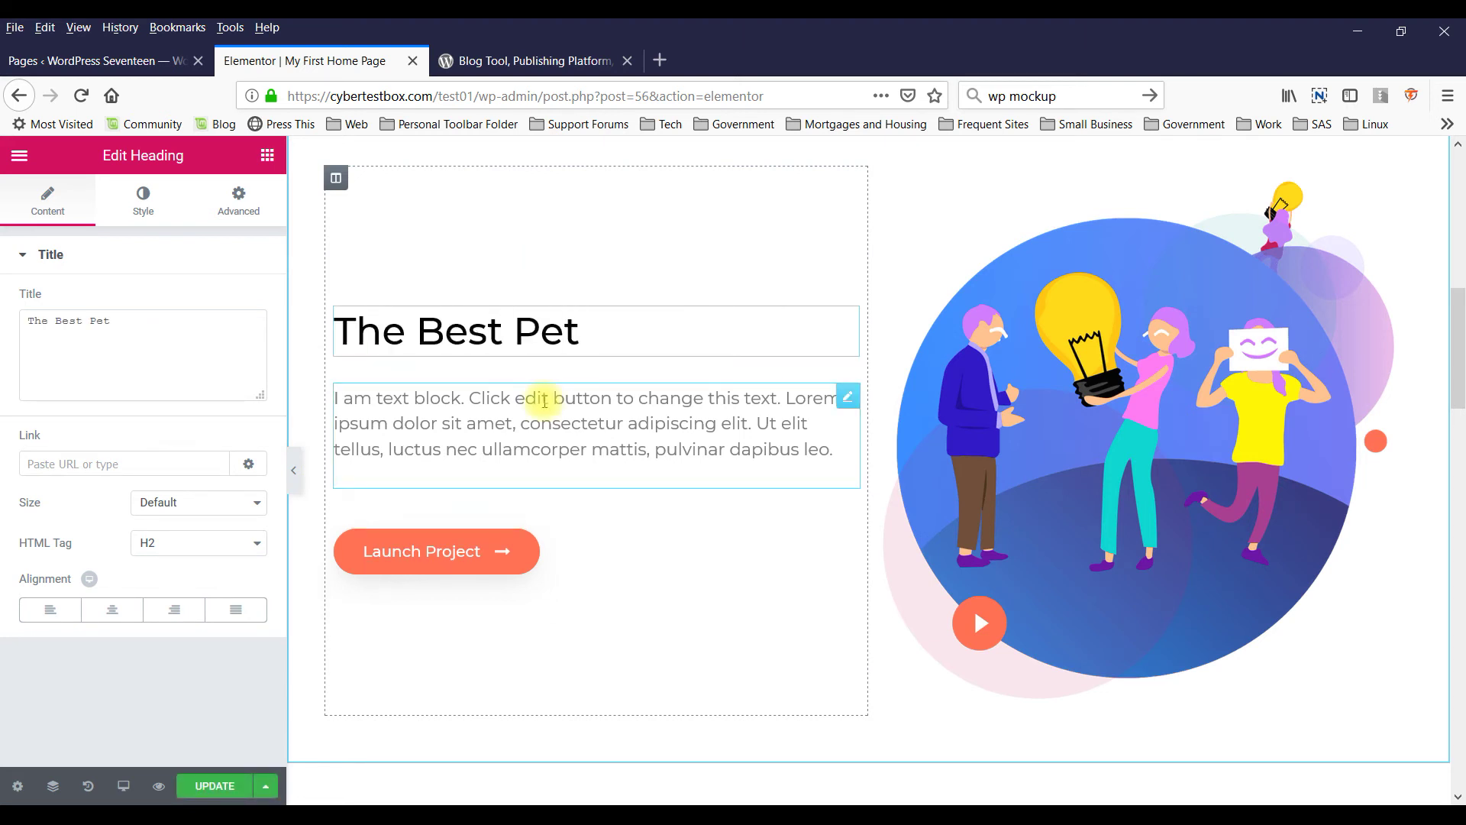
{"action": "type", "text": " Store in th"}
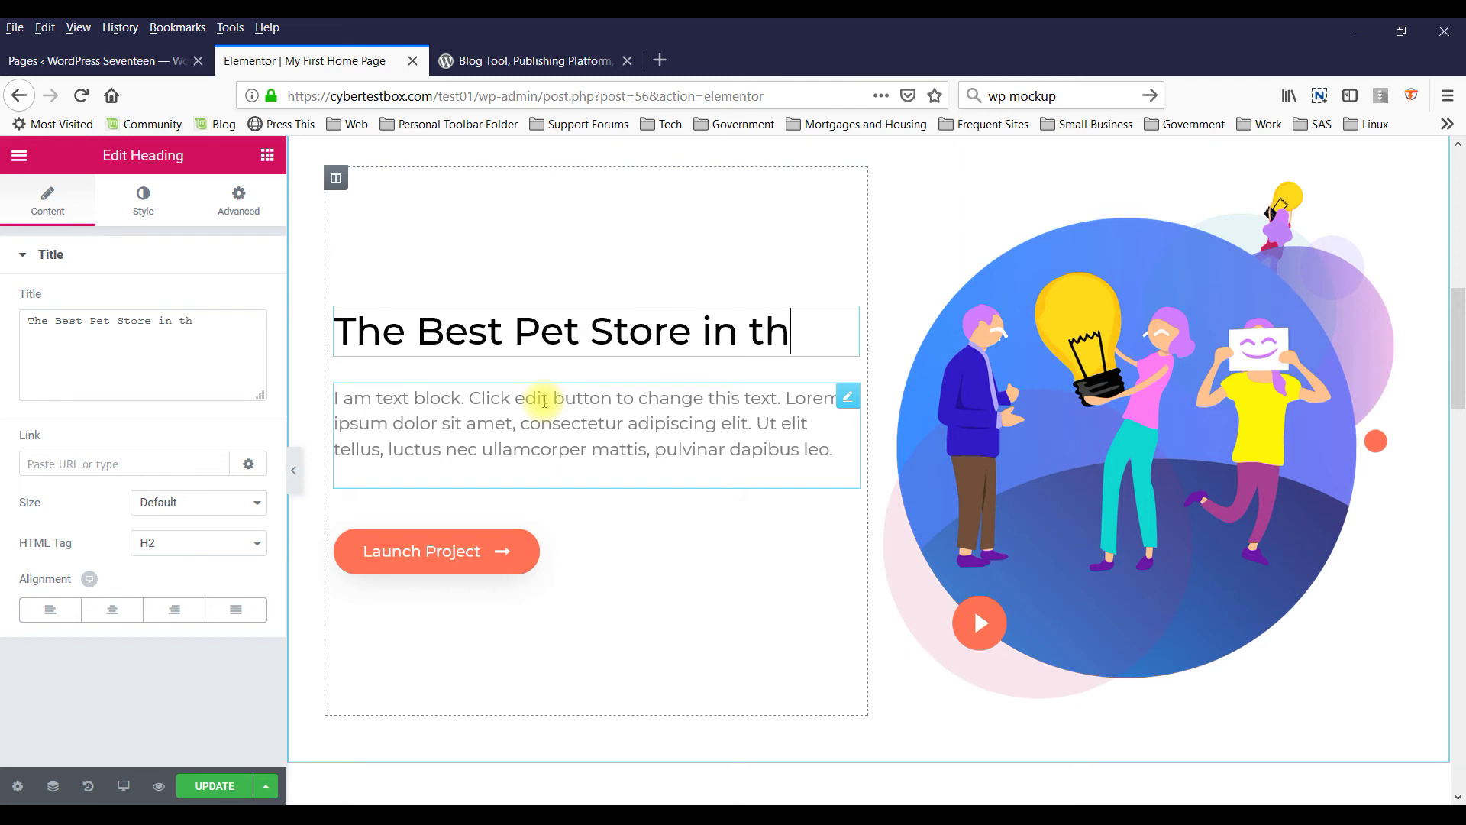
{"action": "type", "text": "e City"}
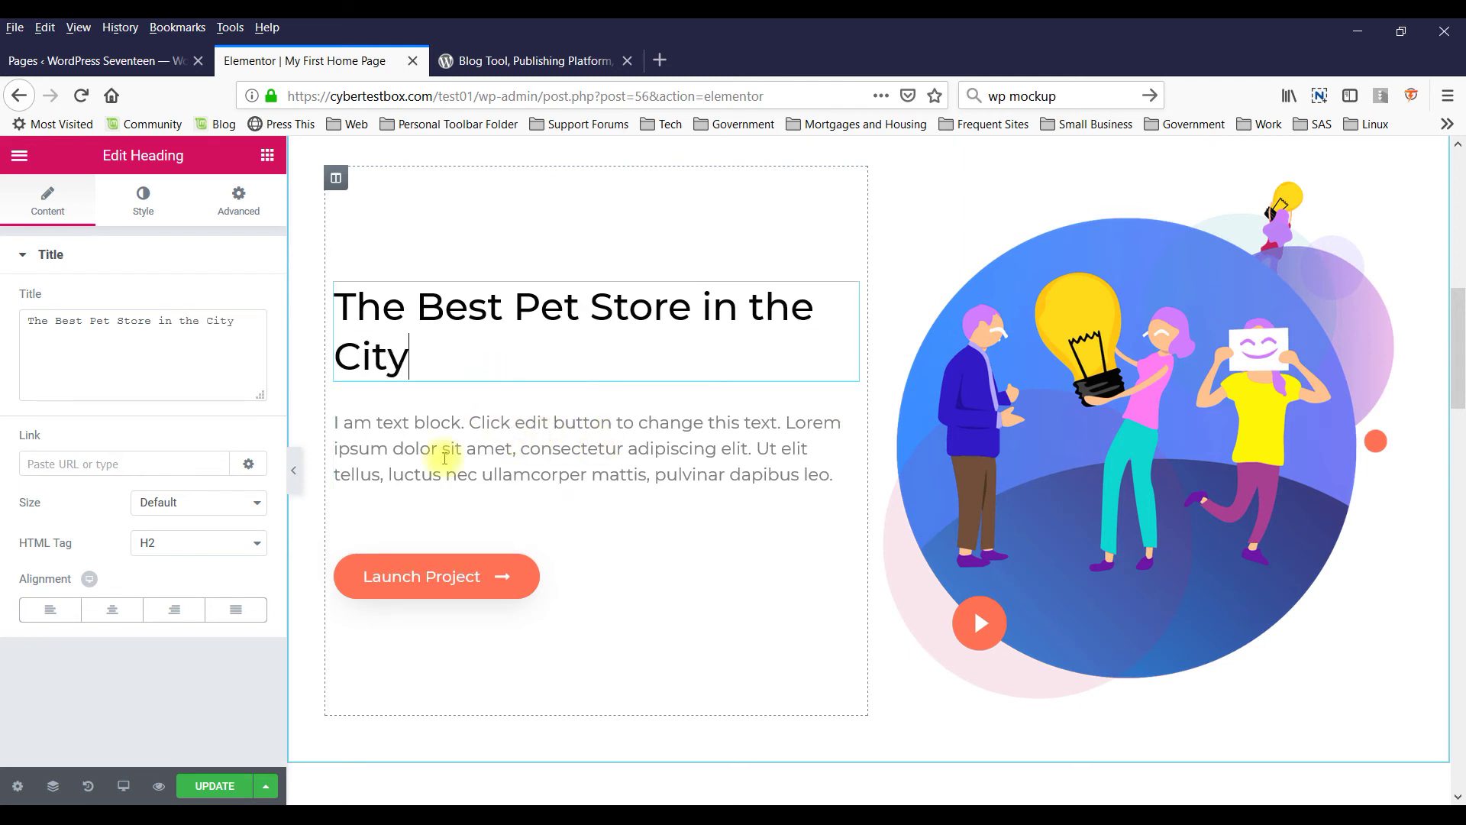
- Replace the placeholder paragraph under the heading with the pet-toys subtitle text
{"action": "left_click", "coordinate": [443, 452]}
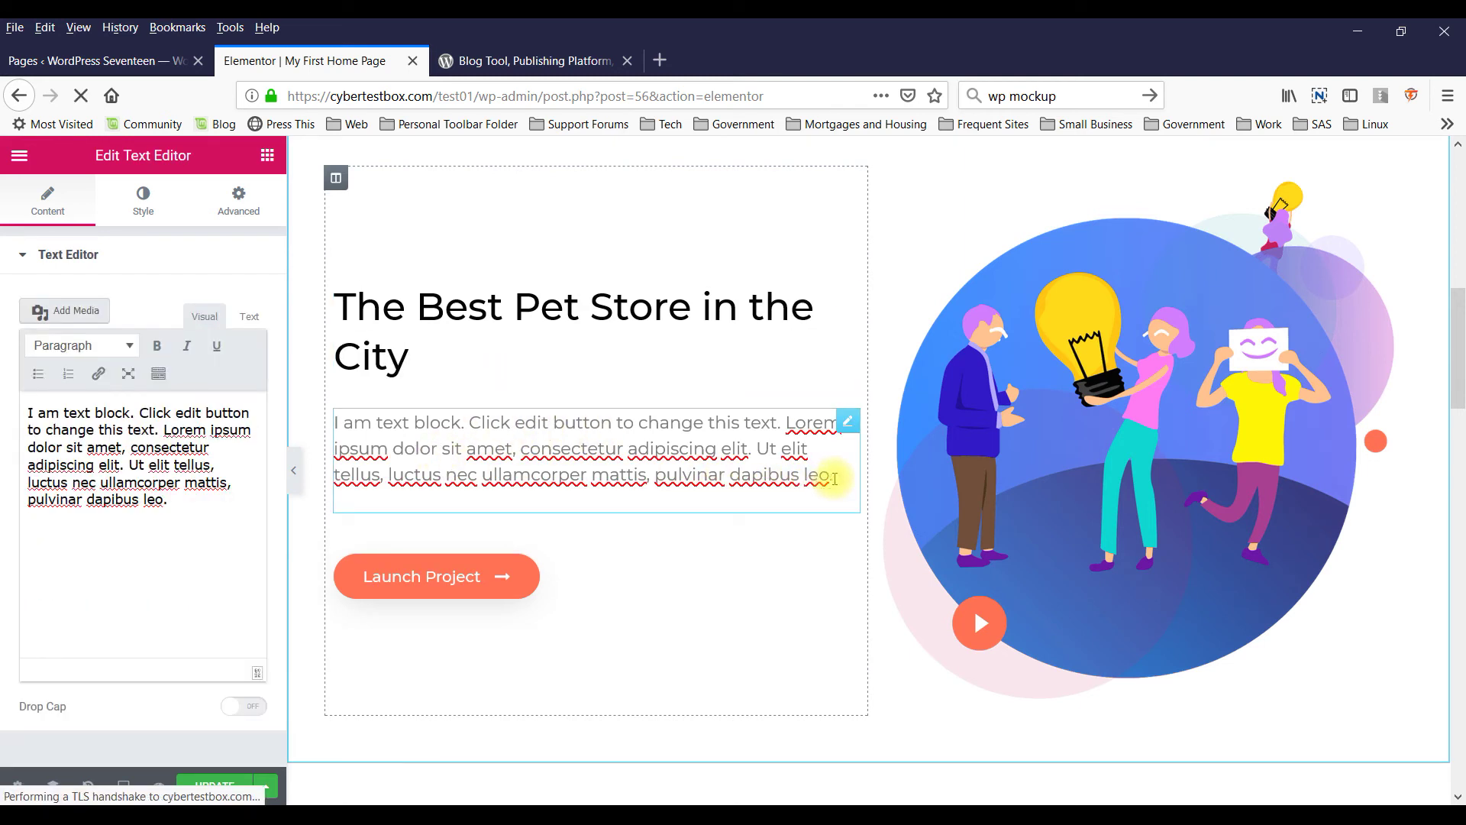
{"action": "left_click_drag", "start_coordinate": [835, 479], "coordinate": [326, 398]}
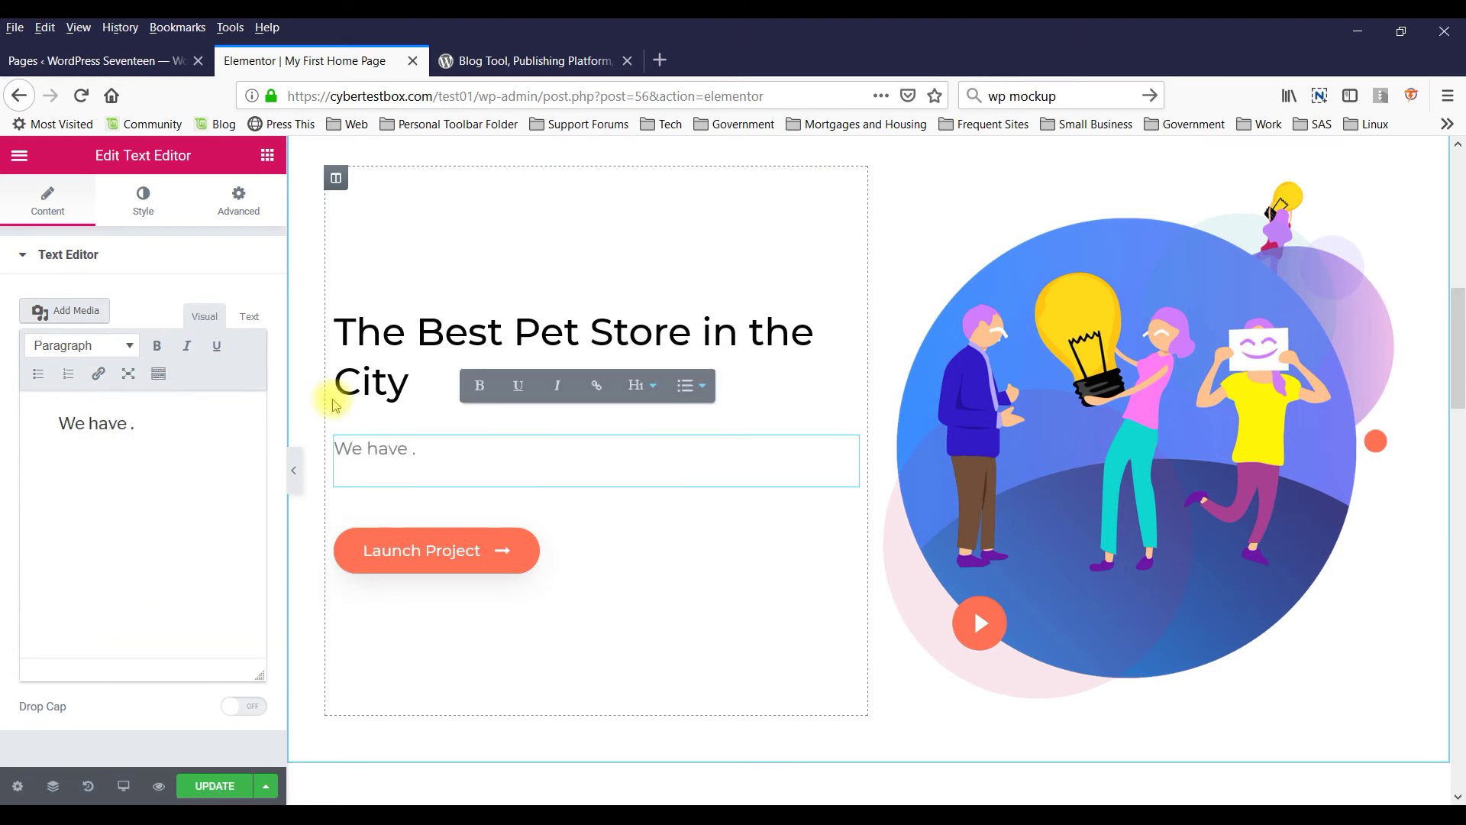
{"action": "type", "text": "thousands of pet toys for your pooch"}
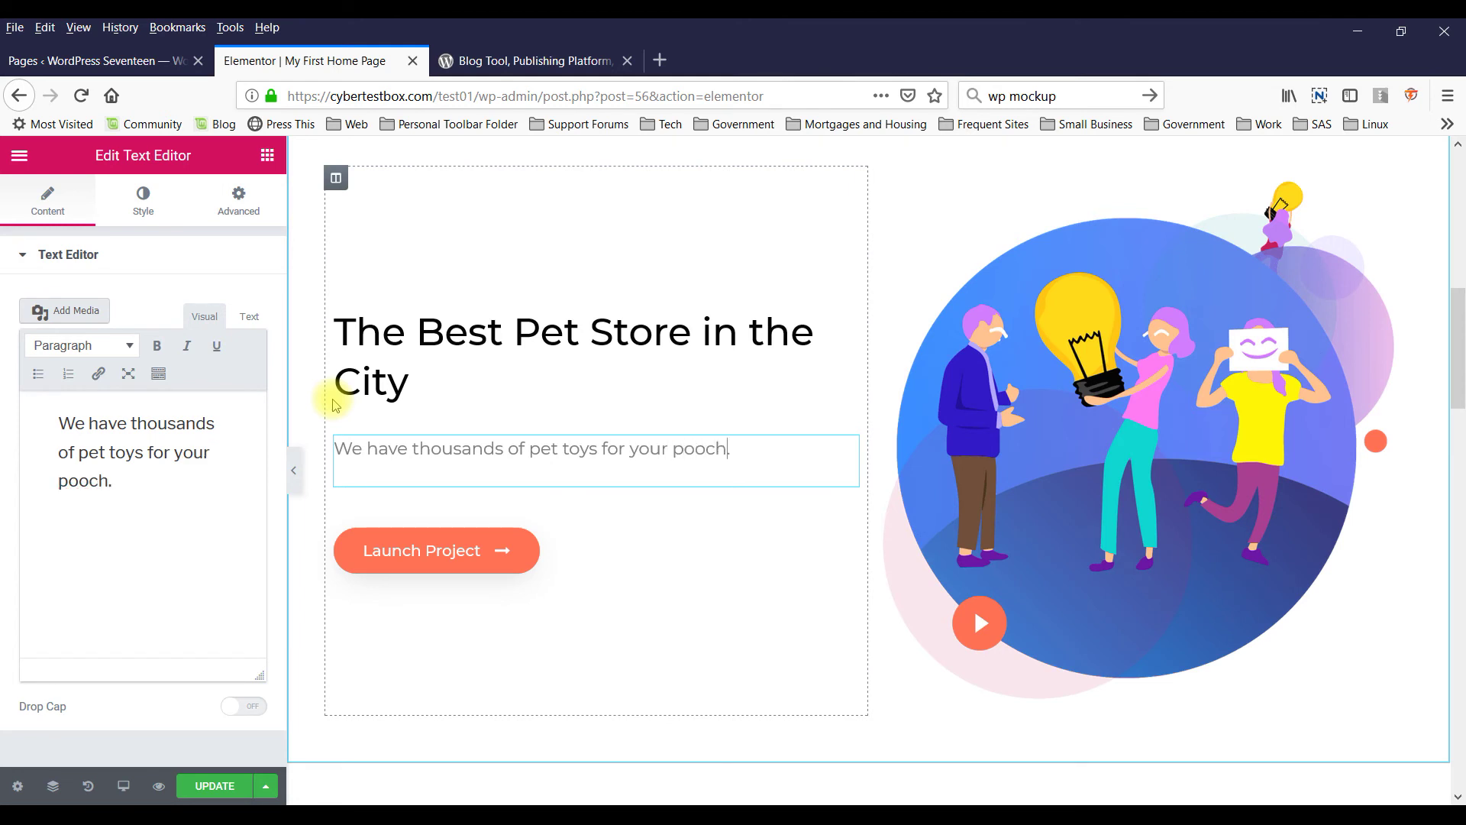
- Rename the Launch Project button label to 'Visit Store'
{"action": "scroll", "coordinate": [359, 443], "scroll_direction": "down", "scroll_amount": 3}
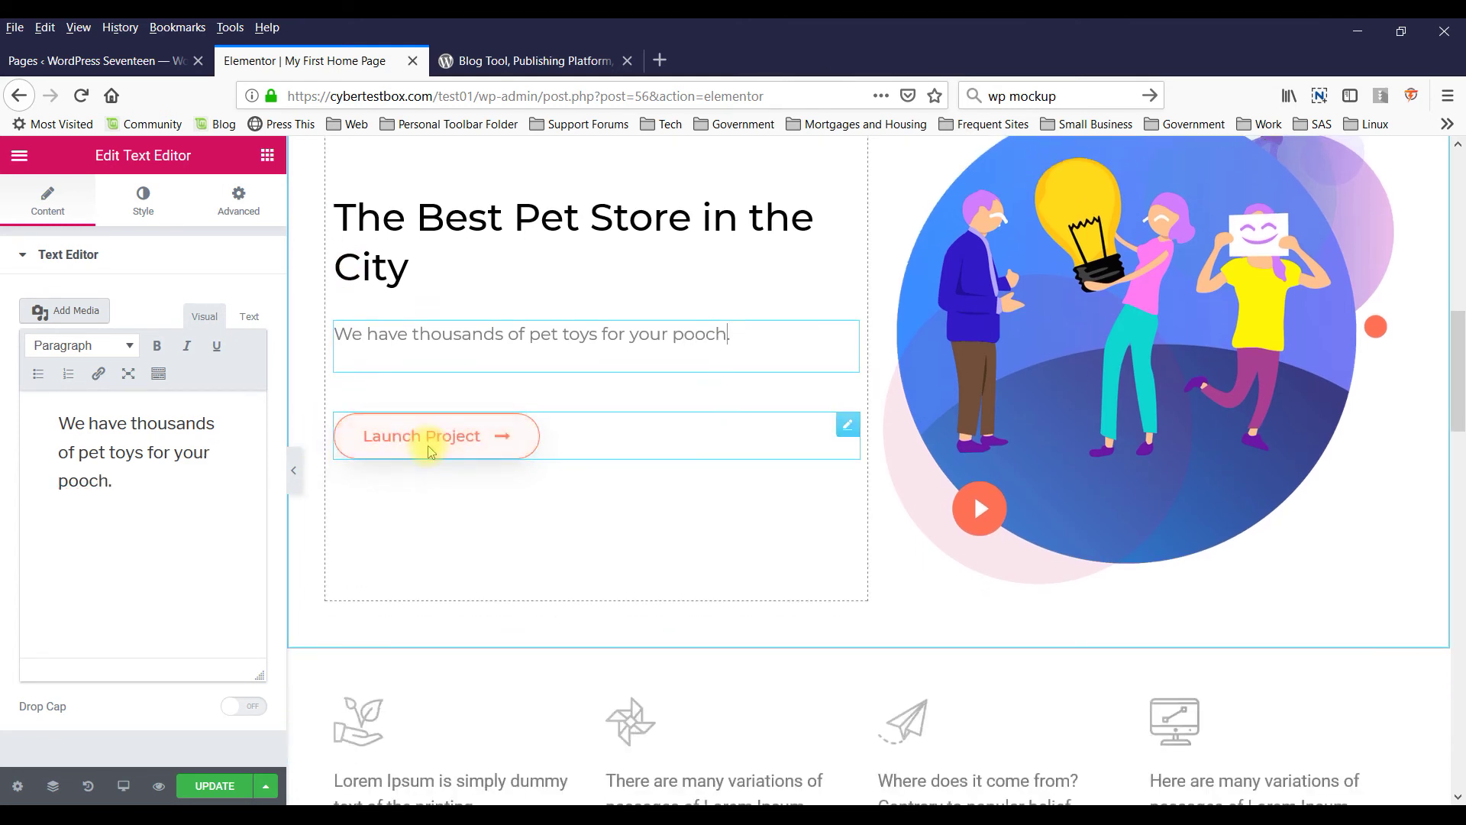
{"action": "left_click", "coordinate": [428, 451]}
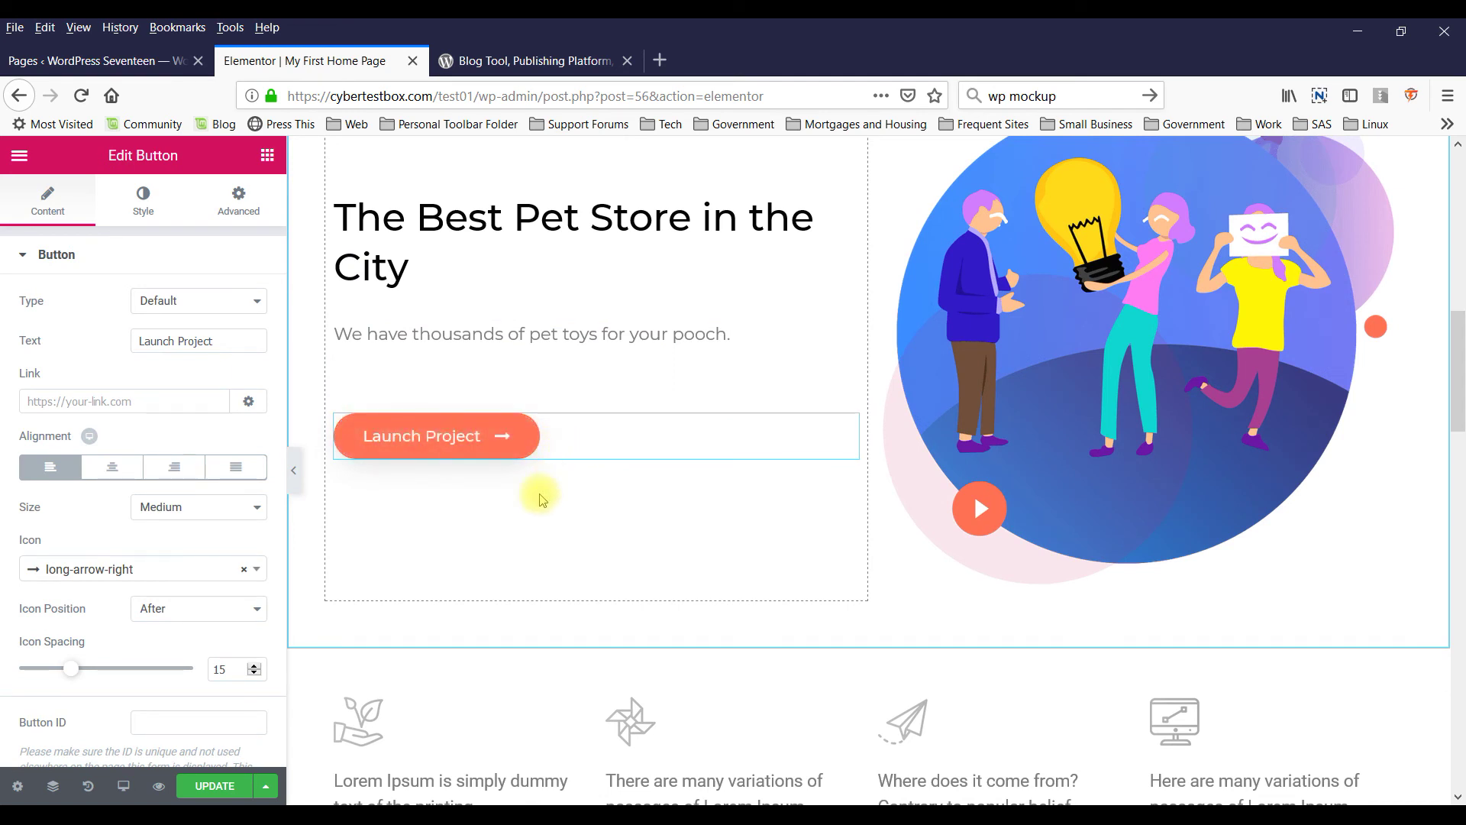
{"action": "scroll", "coordinate": [504, 504], "scroll_direction": "down", "scroll_amount": 3}
{"action": "scroll", "coordinate": [468, 399], "scroll_direction": "up", "scroll_amount": 5}
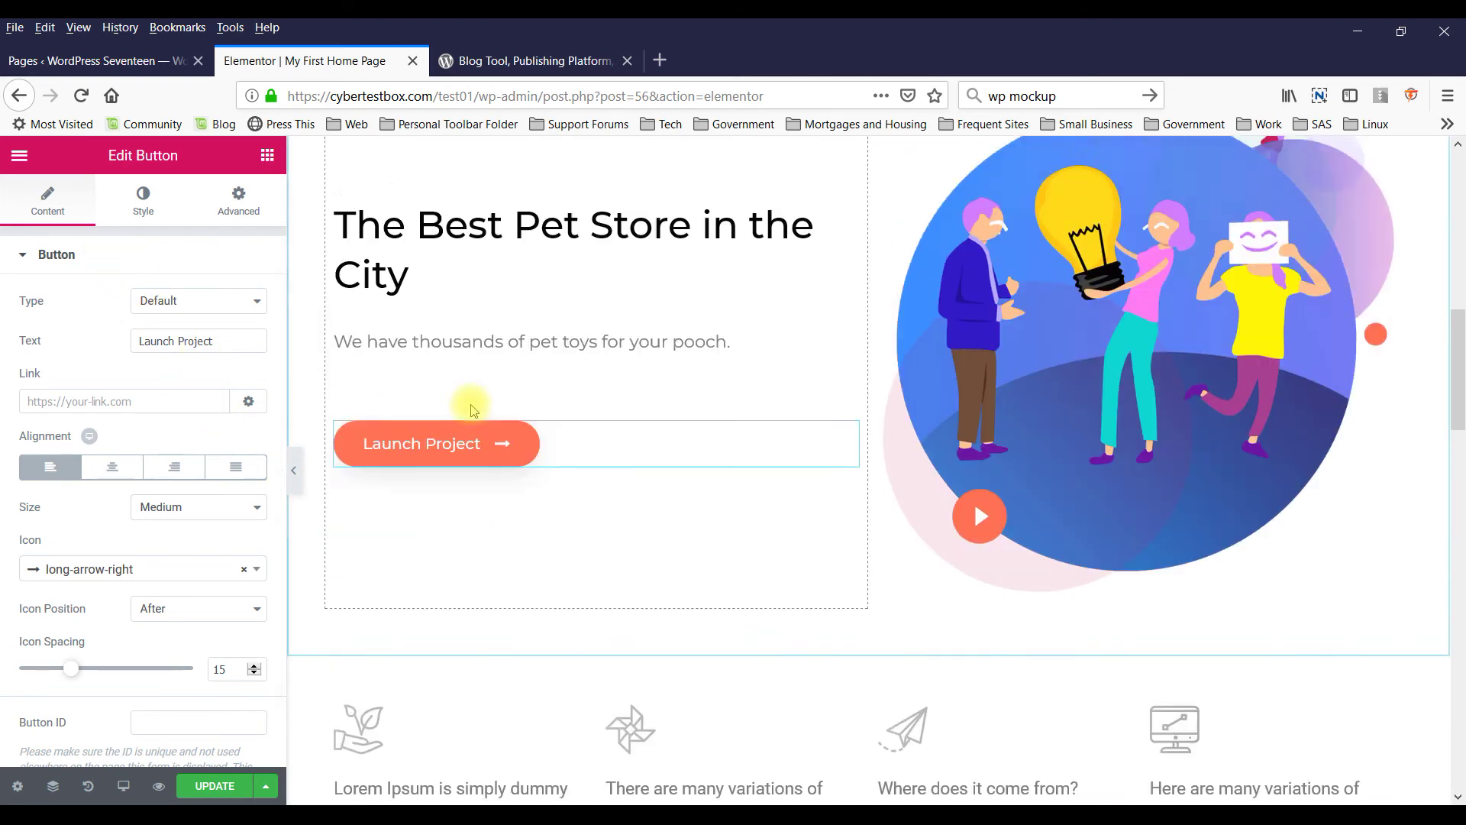
{"action": "scroll", "coordinate": [511, 488], "scroll_direction": "down", "scroll_amount": 3}
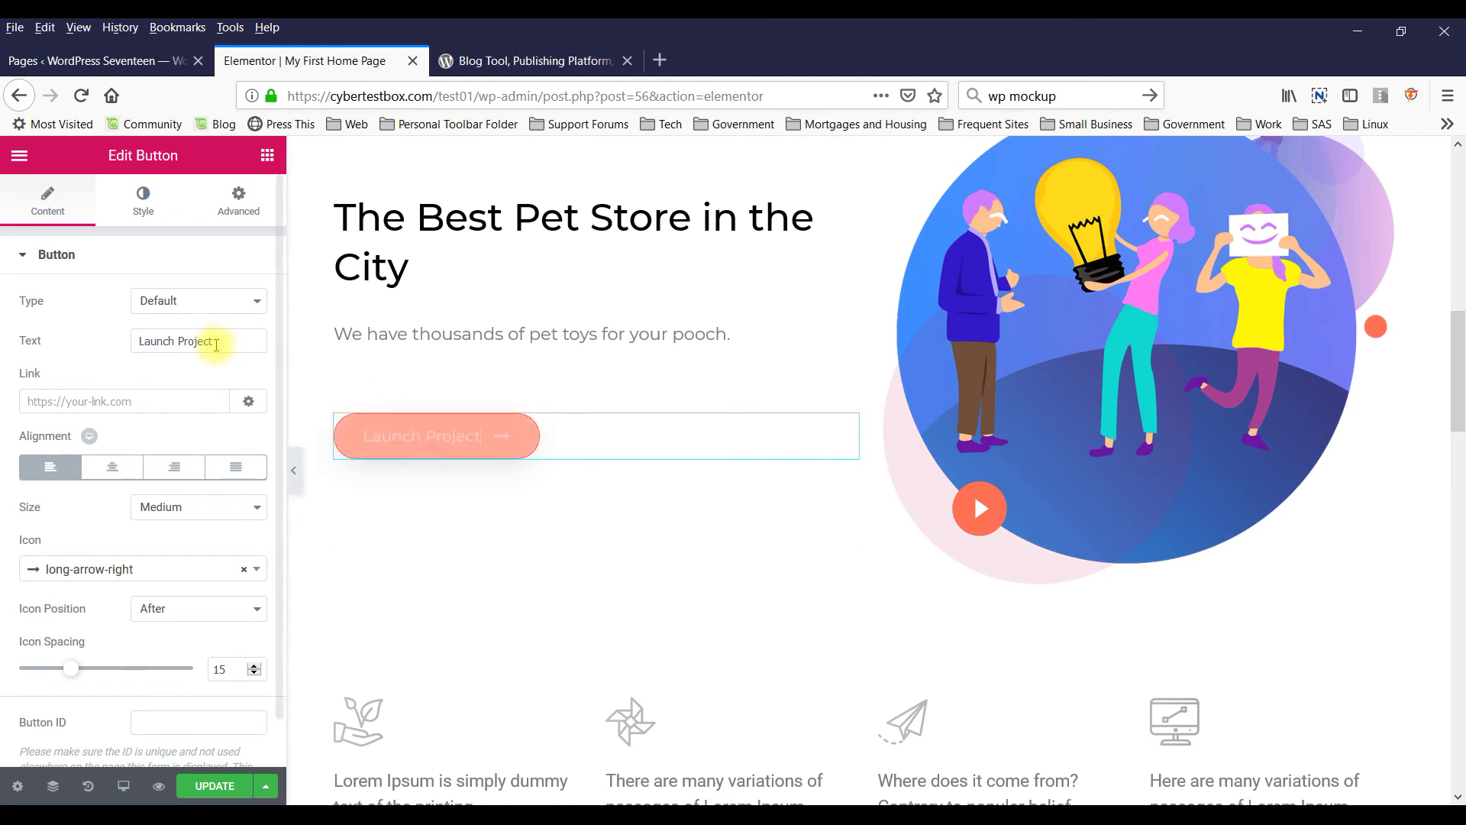
{"action": "left_click_drag", "start_coordinate": [221, 341], "coordinate": [63, 321]}
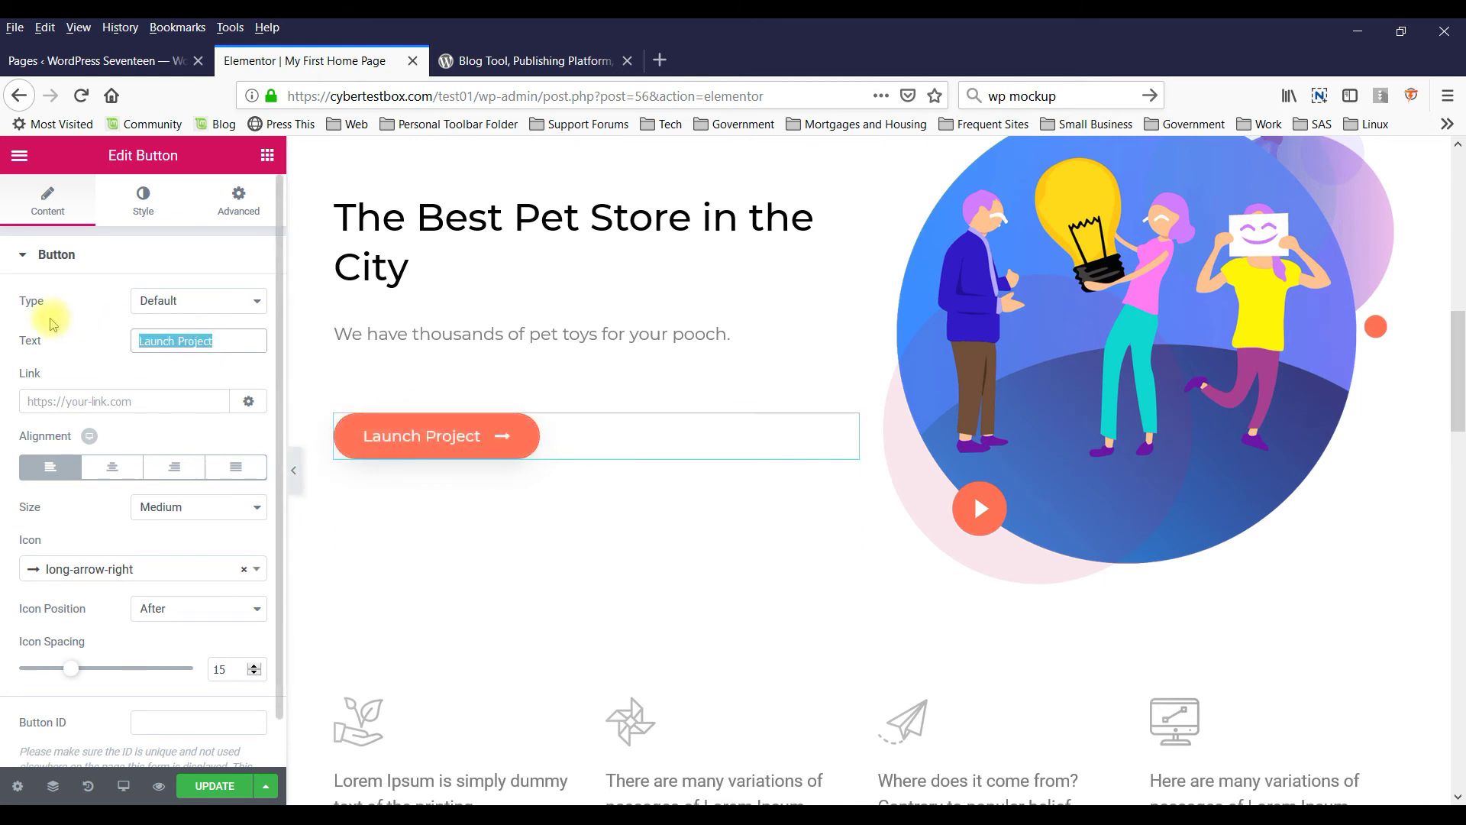
{"action": "type", "text": "Visi"}
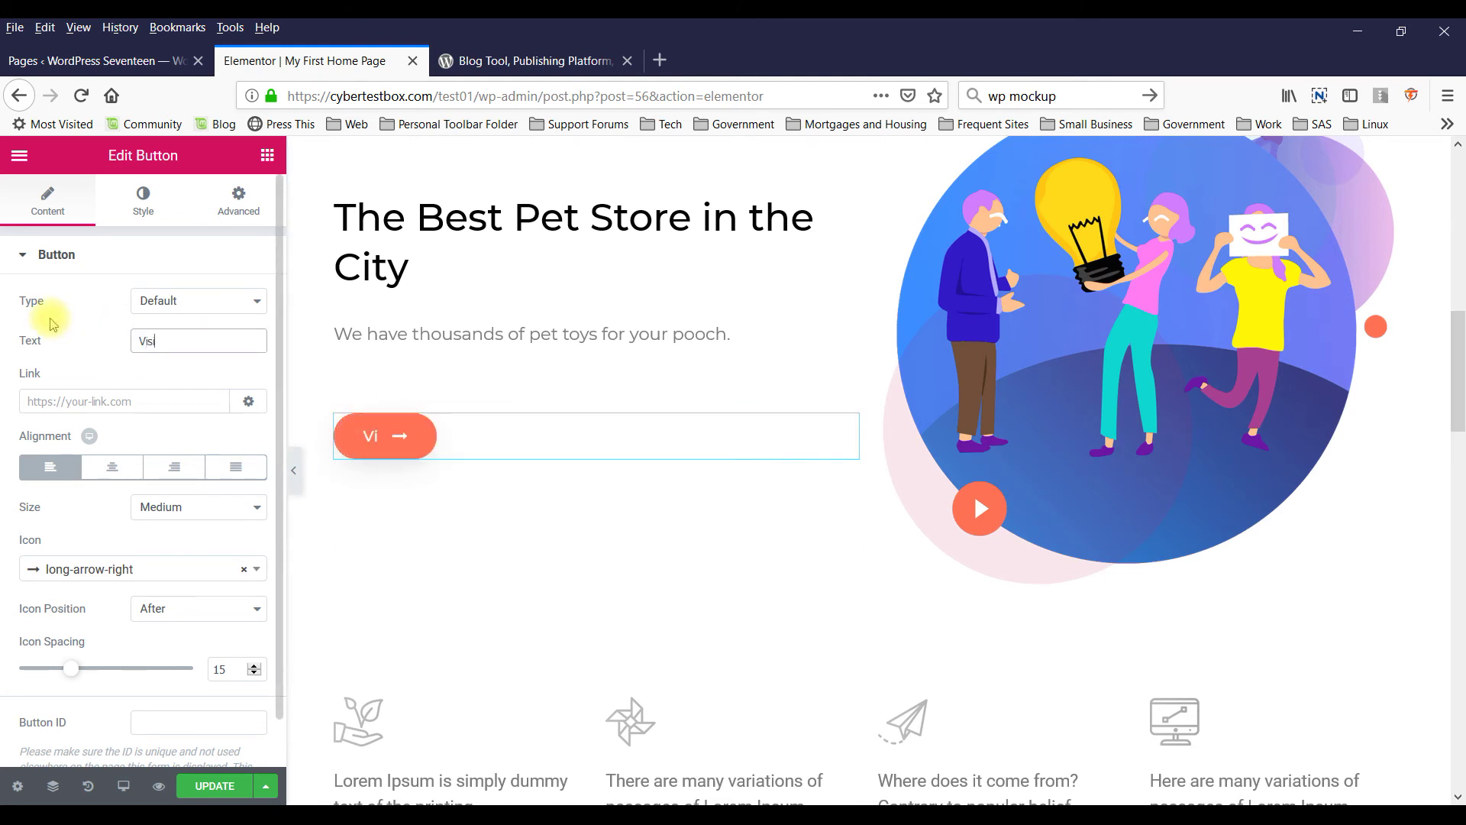
{"action": "type", "text": "t Store"}
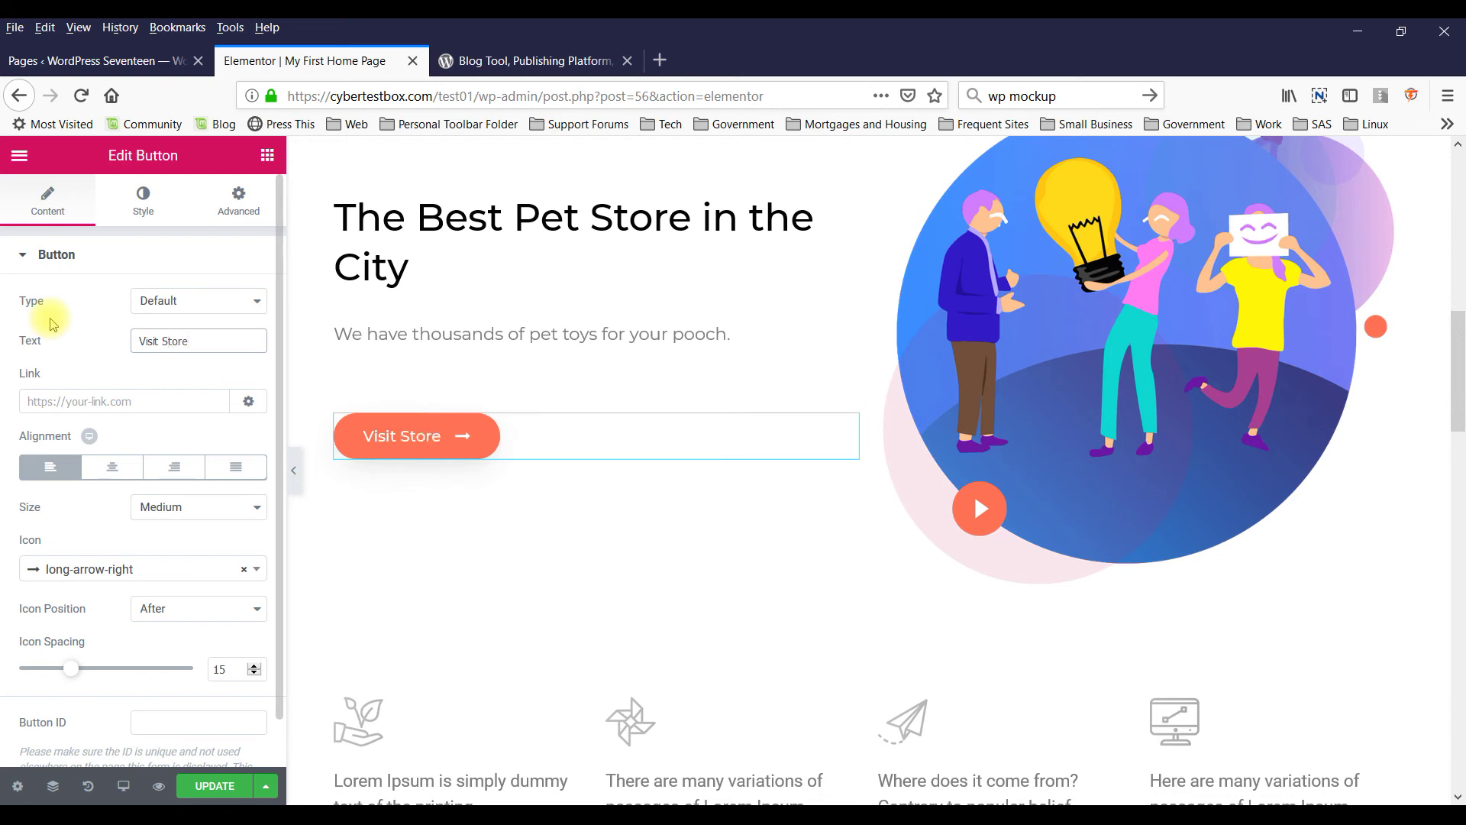
{"action": "scroll", "coordinate": [172, 364], "scroll_direction": "down", "scroll_amount": 1}
{"action": "left_click", "coordinate": [145, 375]}
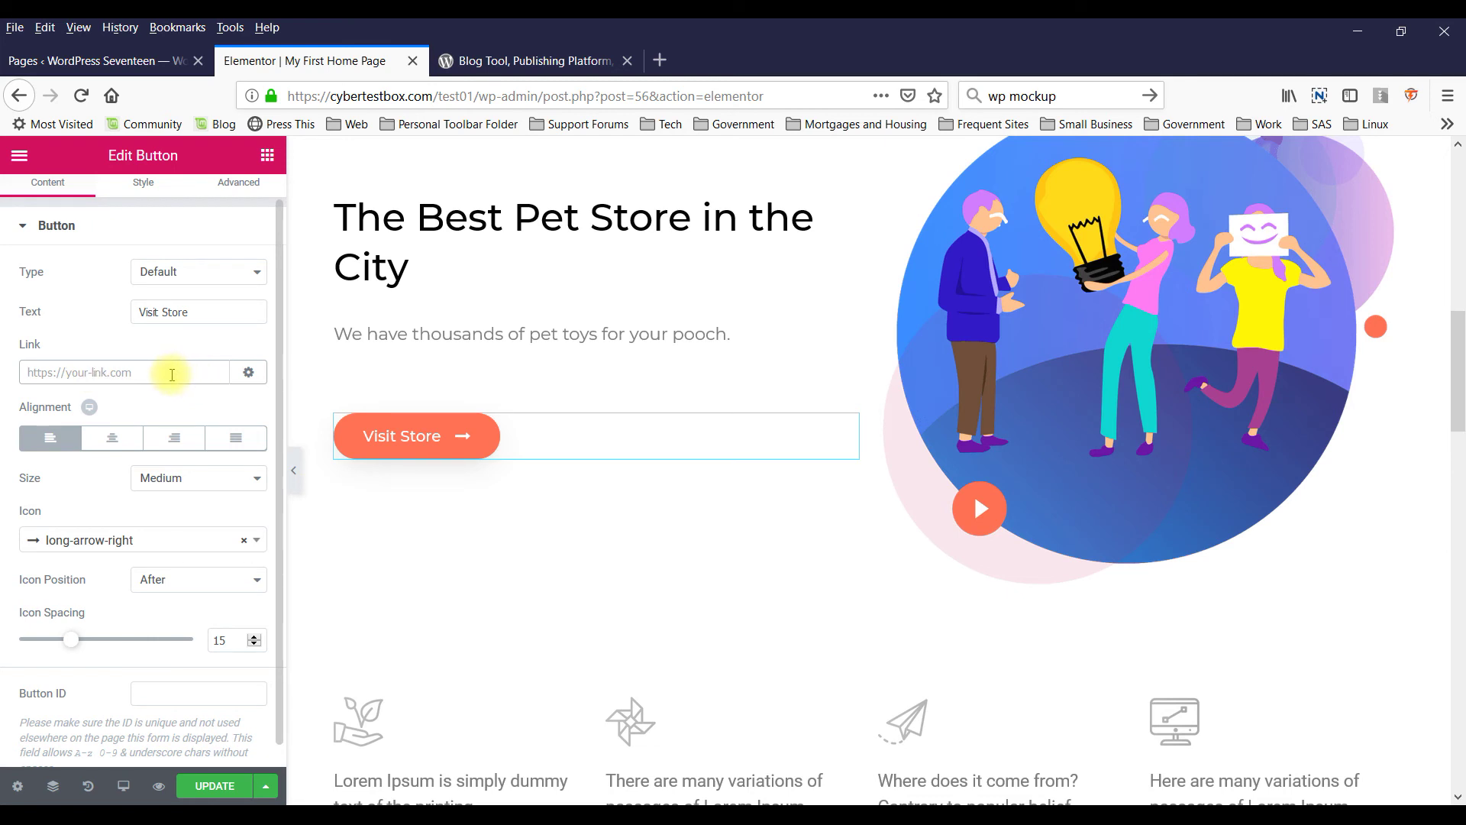
{"action": "type", "text": "https://cybertestbox.com/store"}
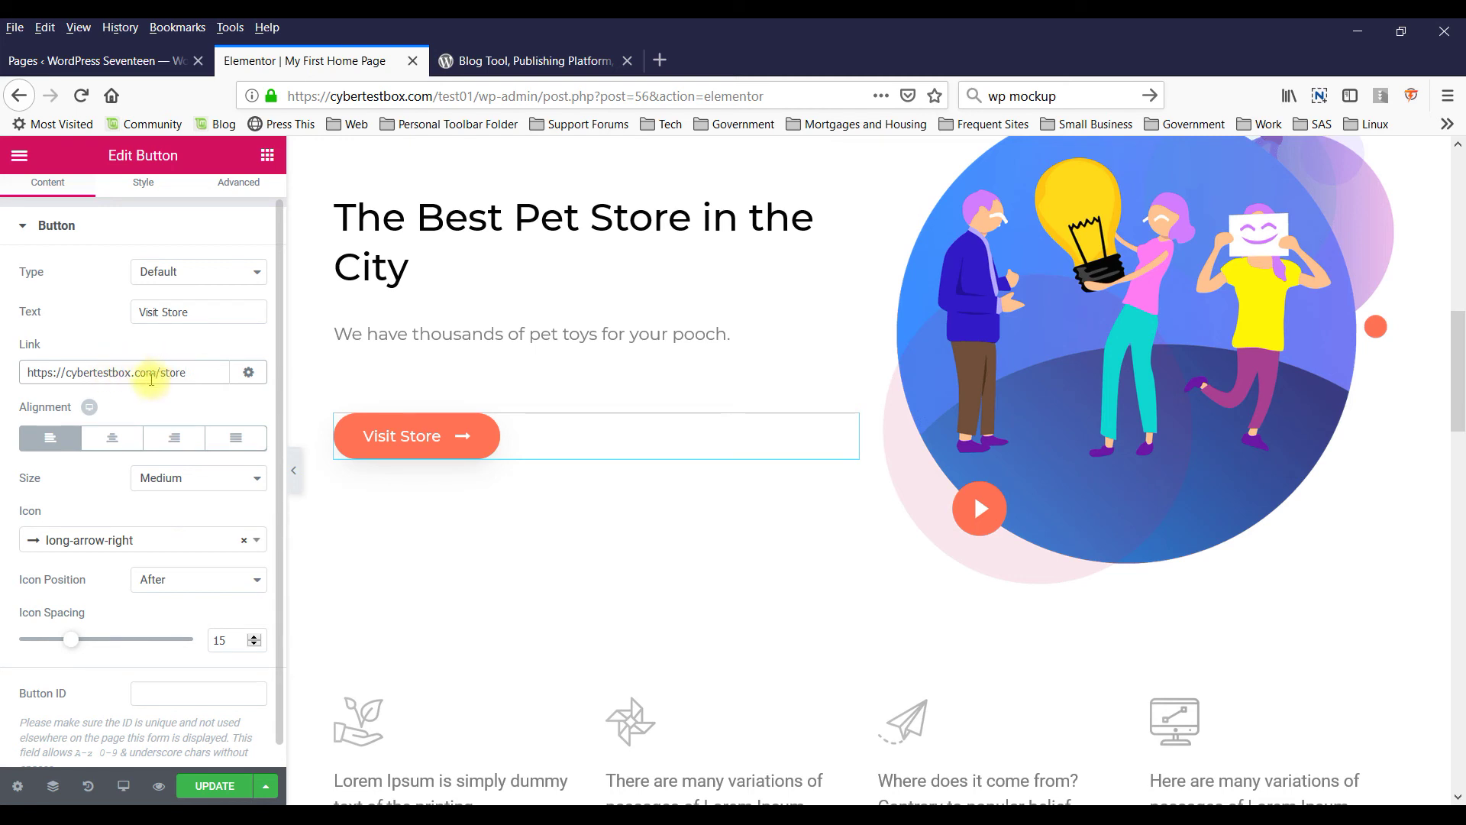
{"action": "type", "text": "/"}
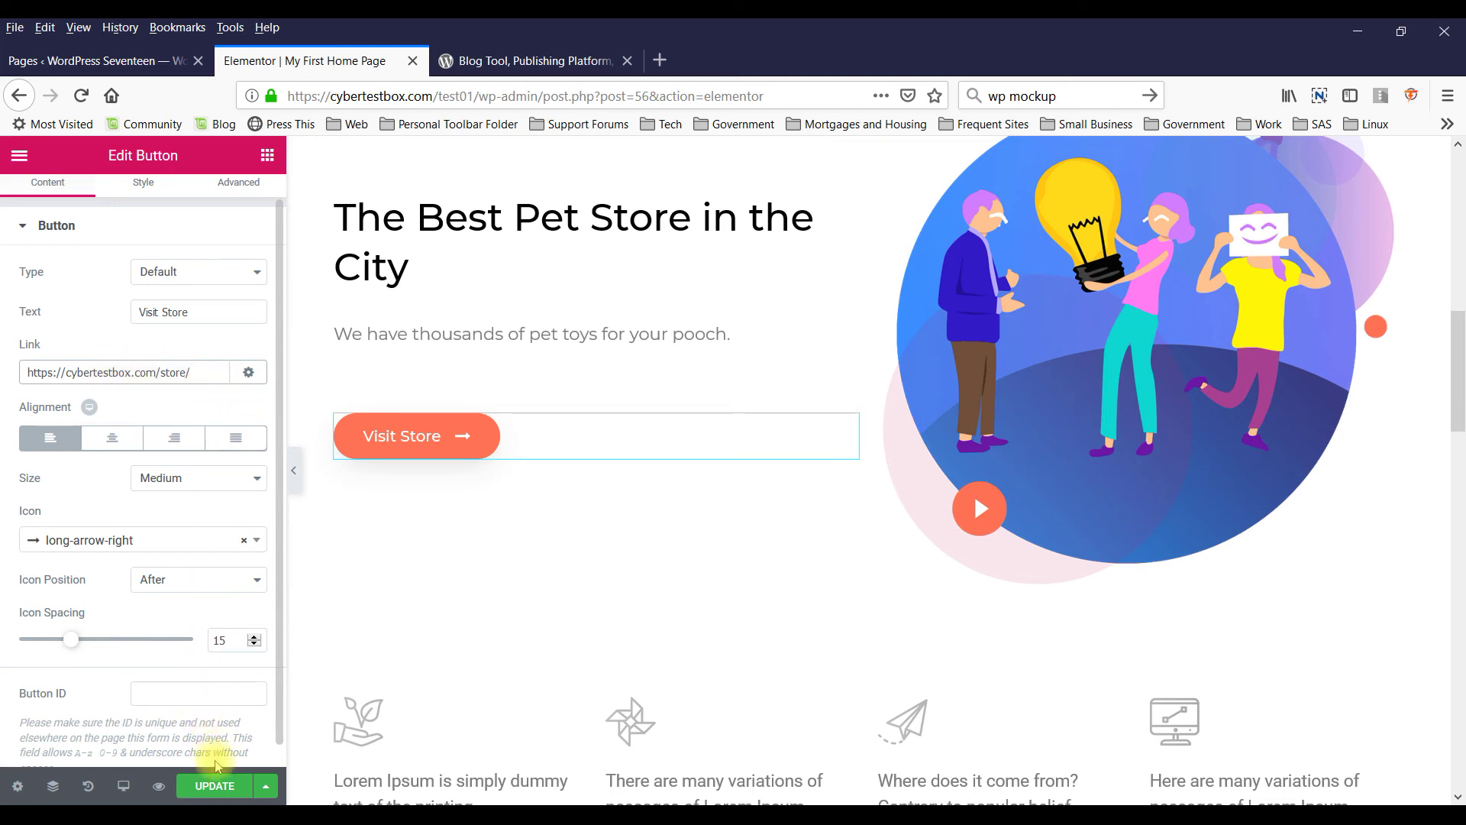
{"action": "left_click", "coordinate": [205, 785]}
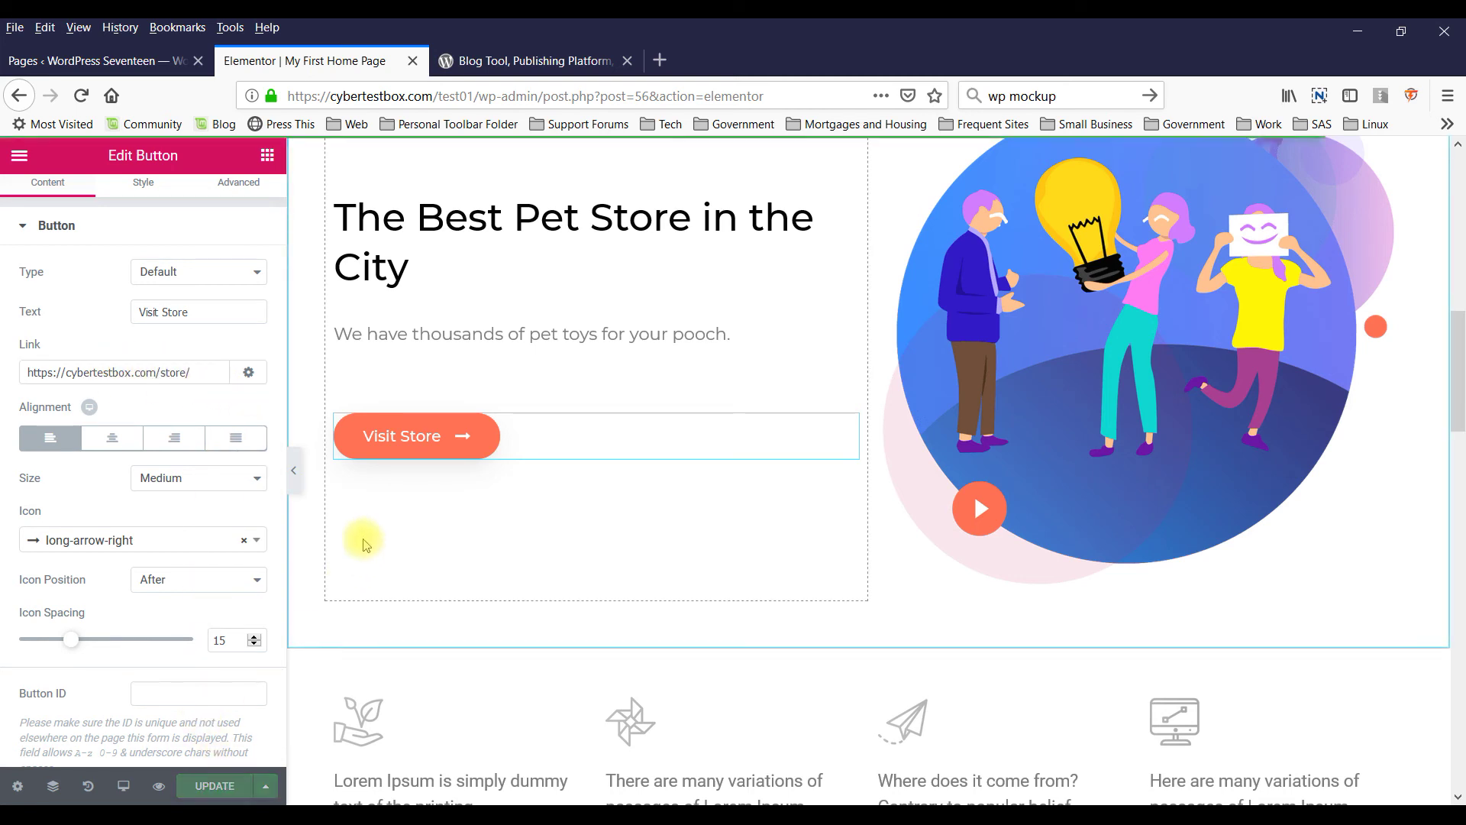
- Scroll down to the Our Team section and select its image
{"action": "scroll", "coordinate": [374, 519], "scroll_direction": "down", "scroll_amount": 5}
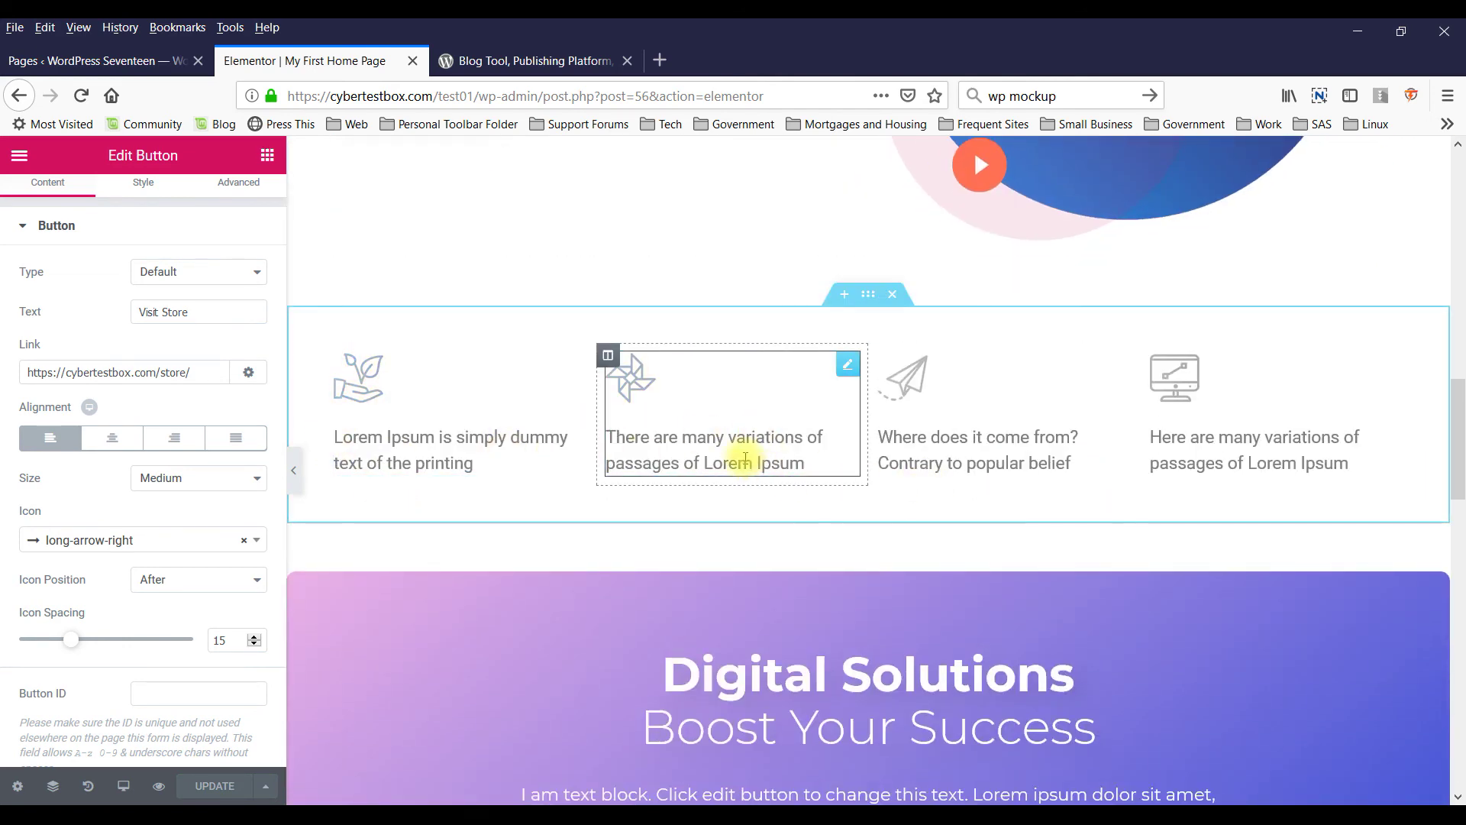
{"action": "scroll", "coordinate": [745, 459], "scroll_direction": "down", "scroll_amount": 7}
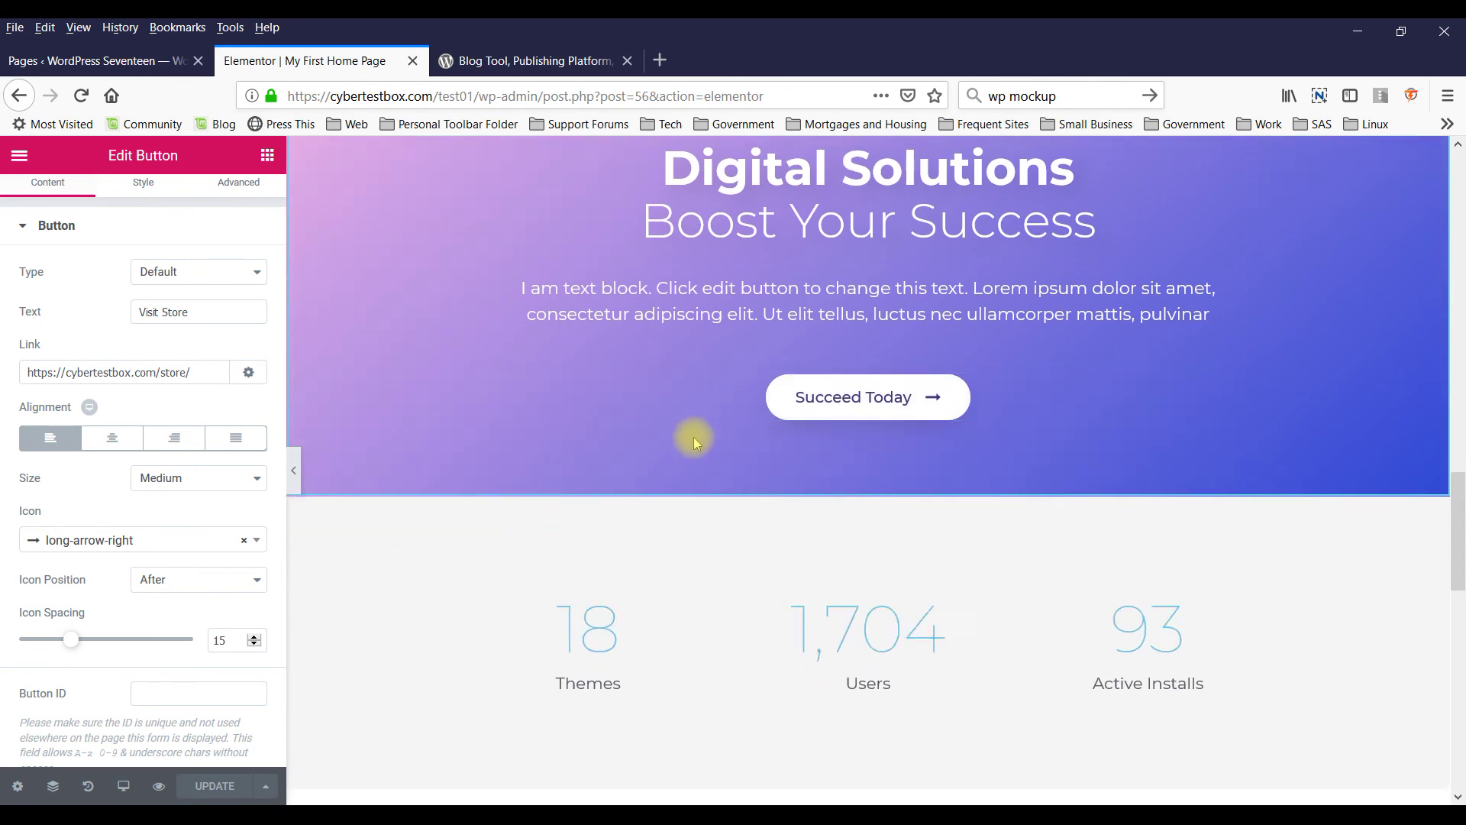
{"action": "scroll", "coordinate": [641, 443], "scroll_direction": "down", "scroll_amount": 2}
{"action": "scroll", "coordinate": [847, 431], "scroll_direction": "down", "scroll_amount": 5}
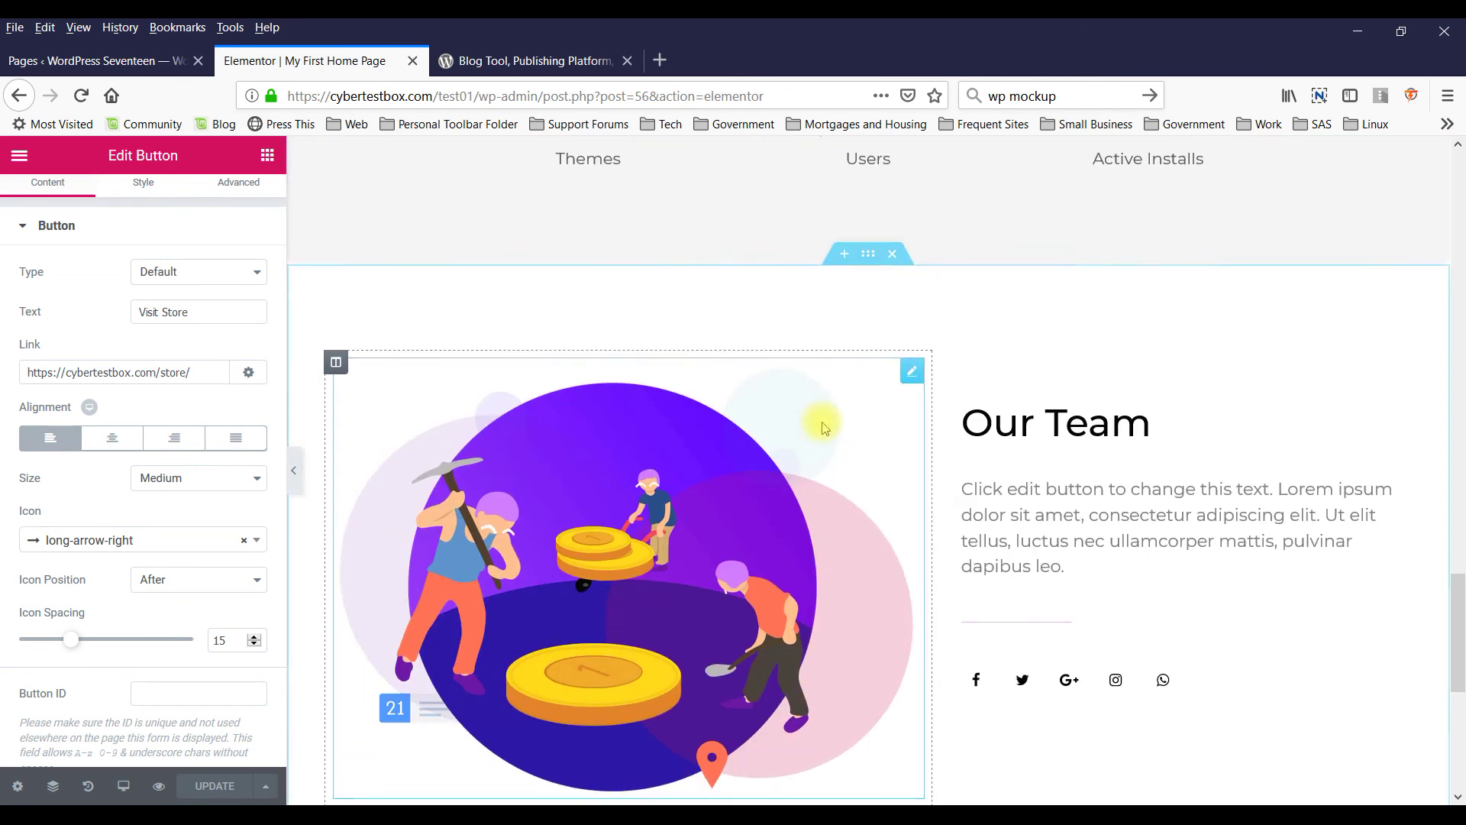
{"action": "scroll", "coordinate": [823, 426], "scroll_direction": "down", "scroll_amount": 3}
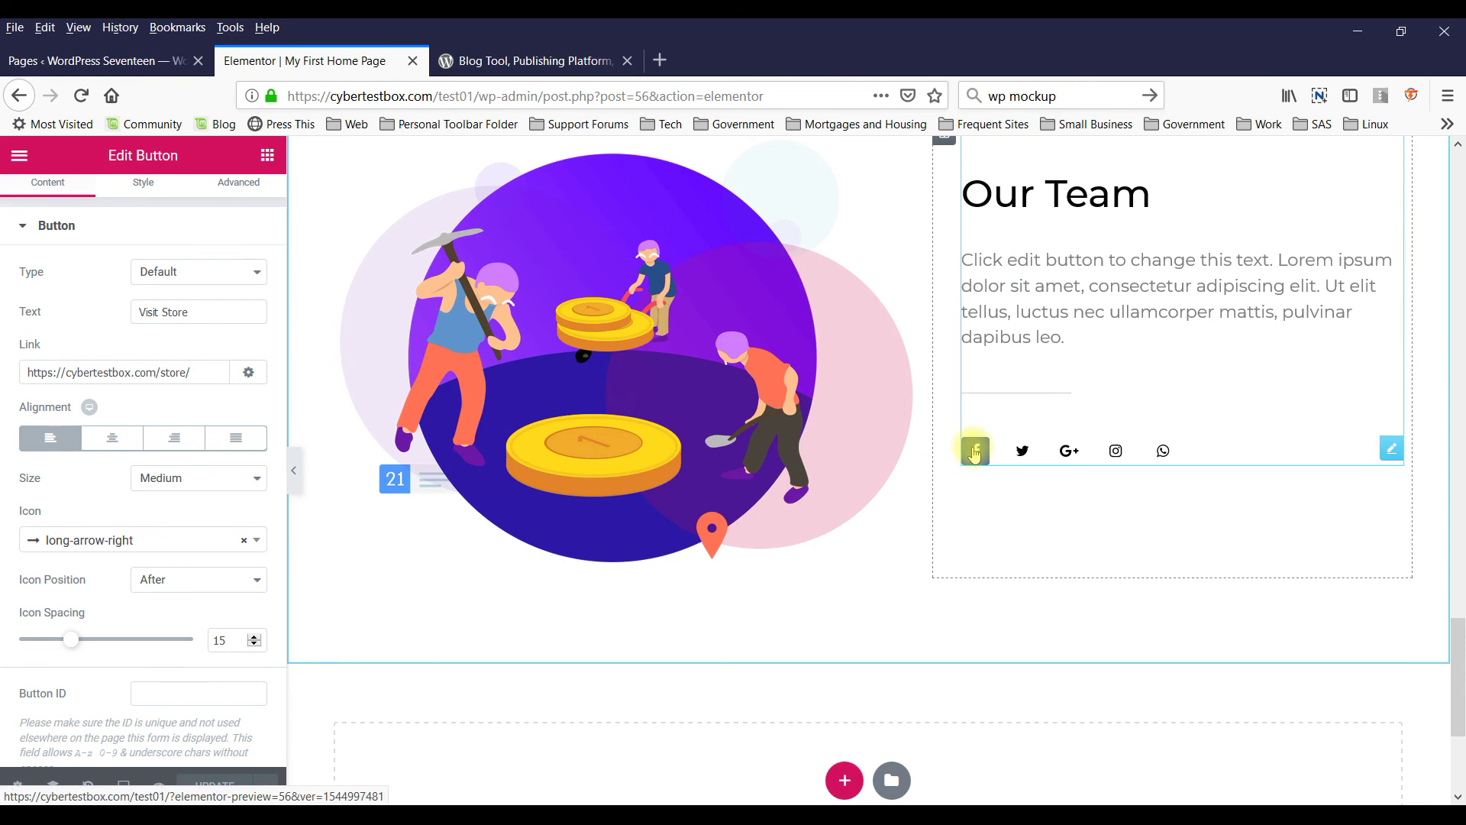
{"action": "scroll", "coordinate": [788, 476], "scroll_direction": "down", "scroll_amount": 3}
{"action": "scroll", "coordinate": [716, 461], "scroll_direction": "up", "scroll_amount": 2}
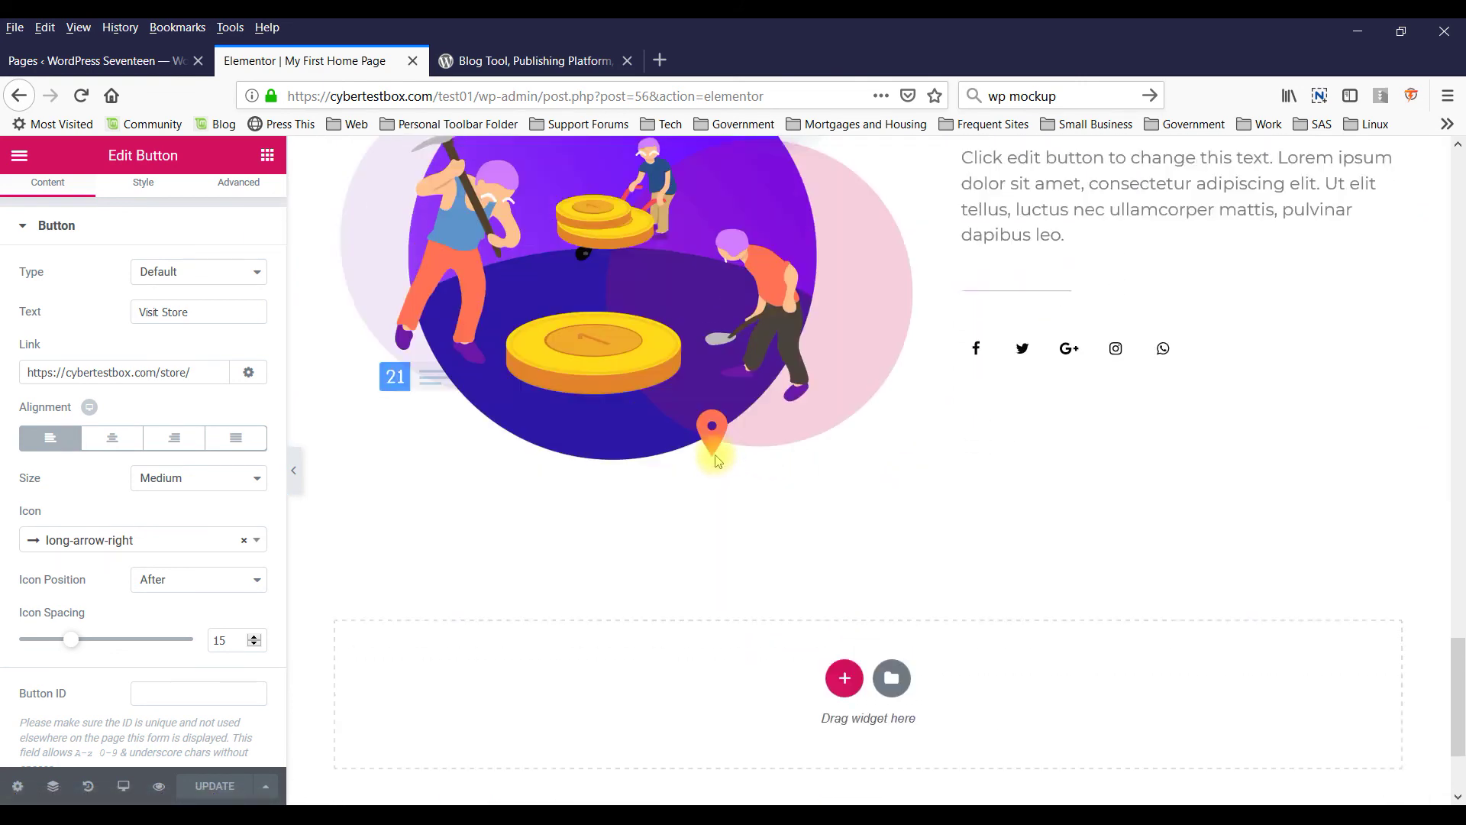
{"action": "scroll", "coordinate": [716, 460], "scroll_direction": "up", "scroll_amount": 3}
{"action": "left_click", "coordinate": [655, 451]}
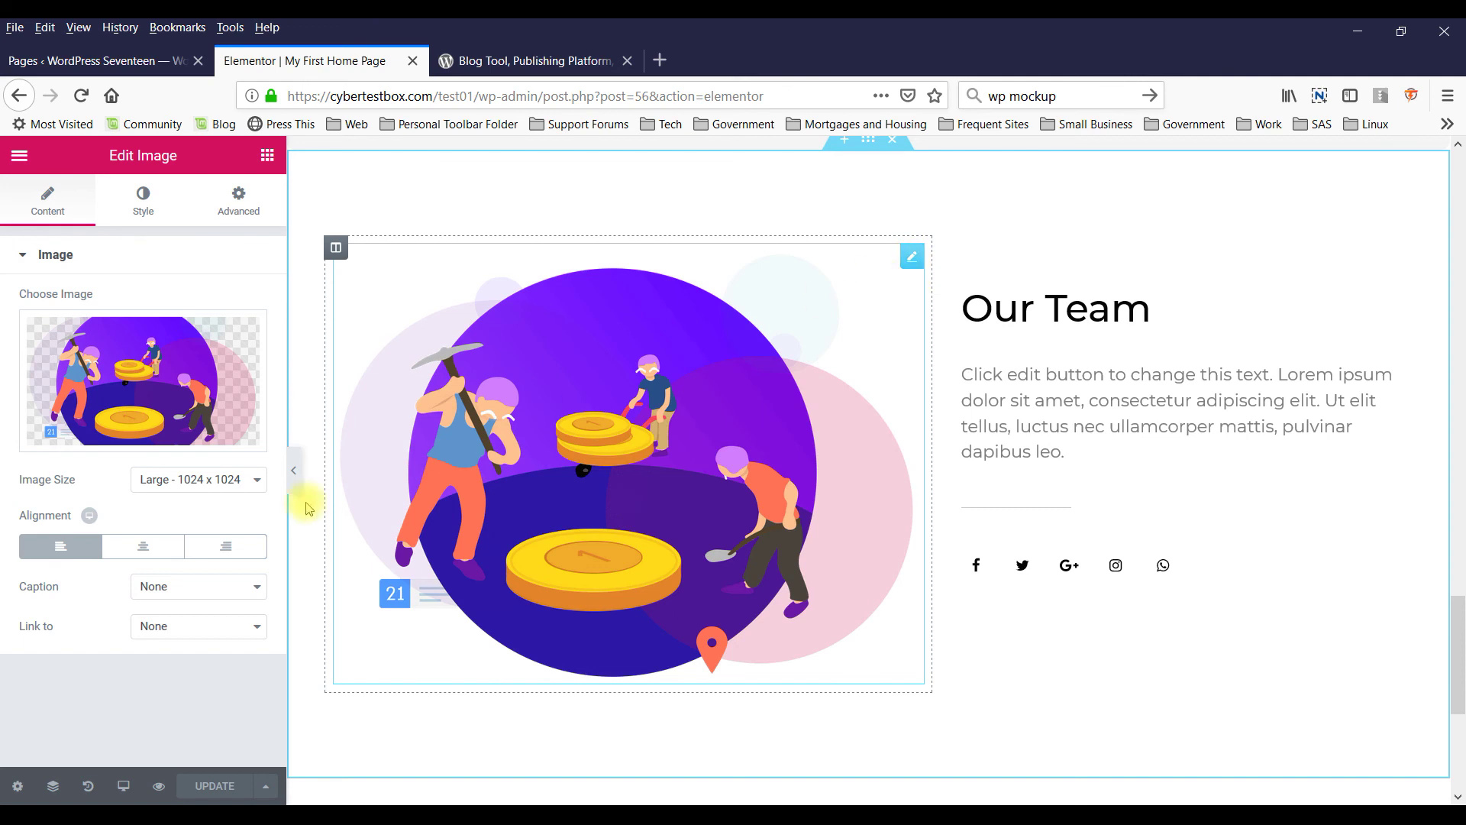
- Set the image caption to the custom caption 'Our Team Picture' and save the page
{"action": "mouse_move", "coordinate": [126, 430]}
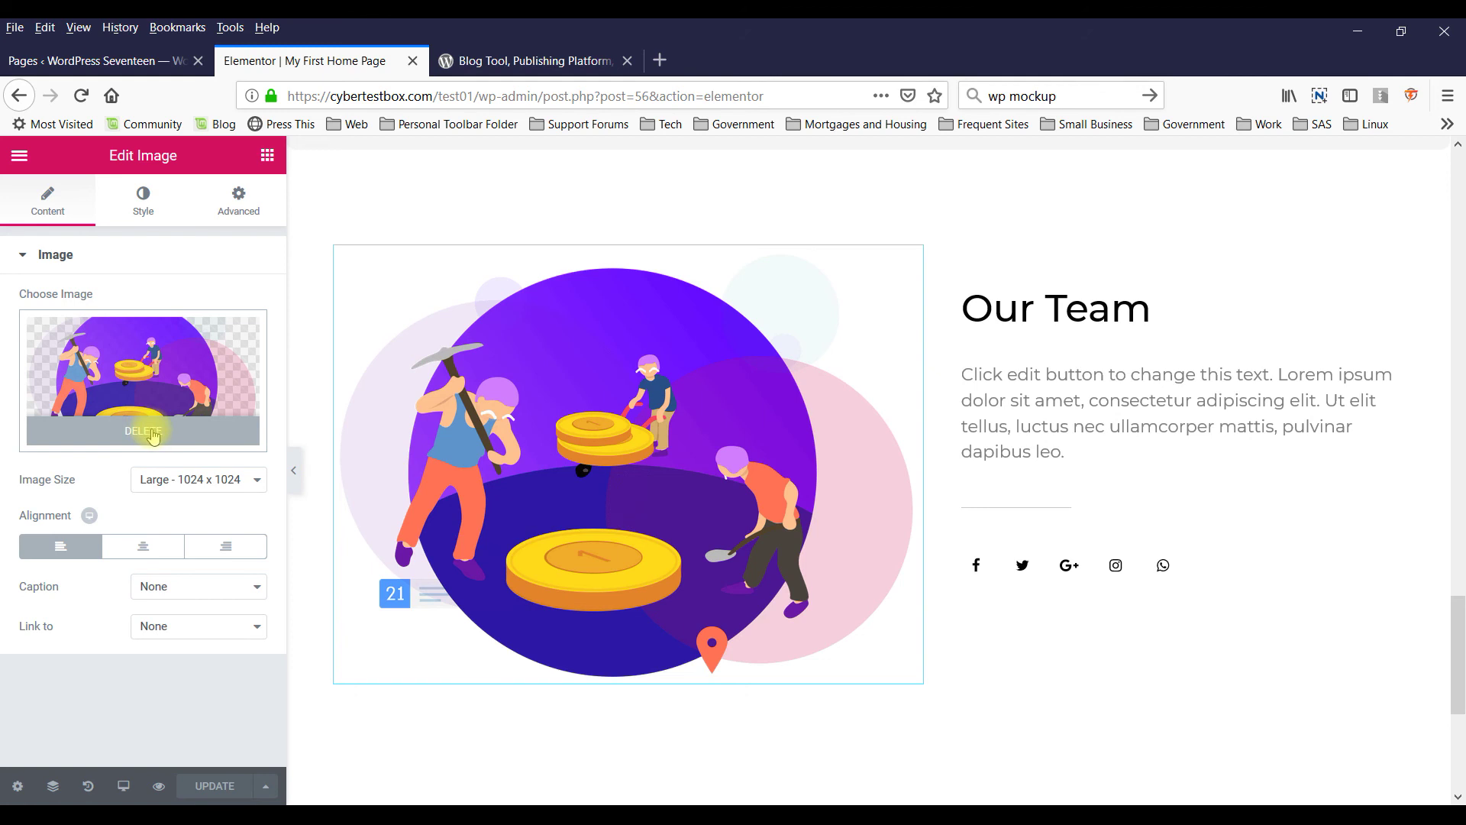
{"action": "mouse_move", "coordinate": [68, 351]}
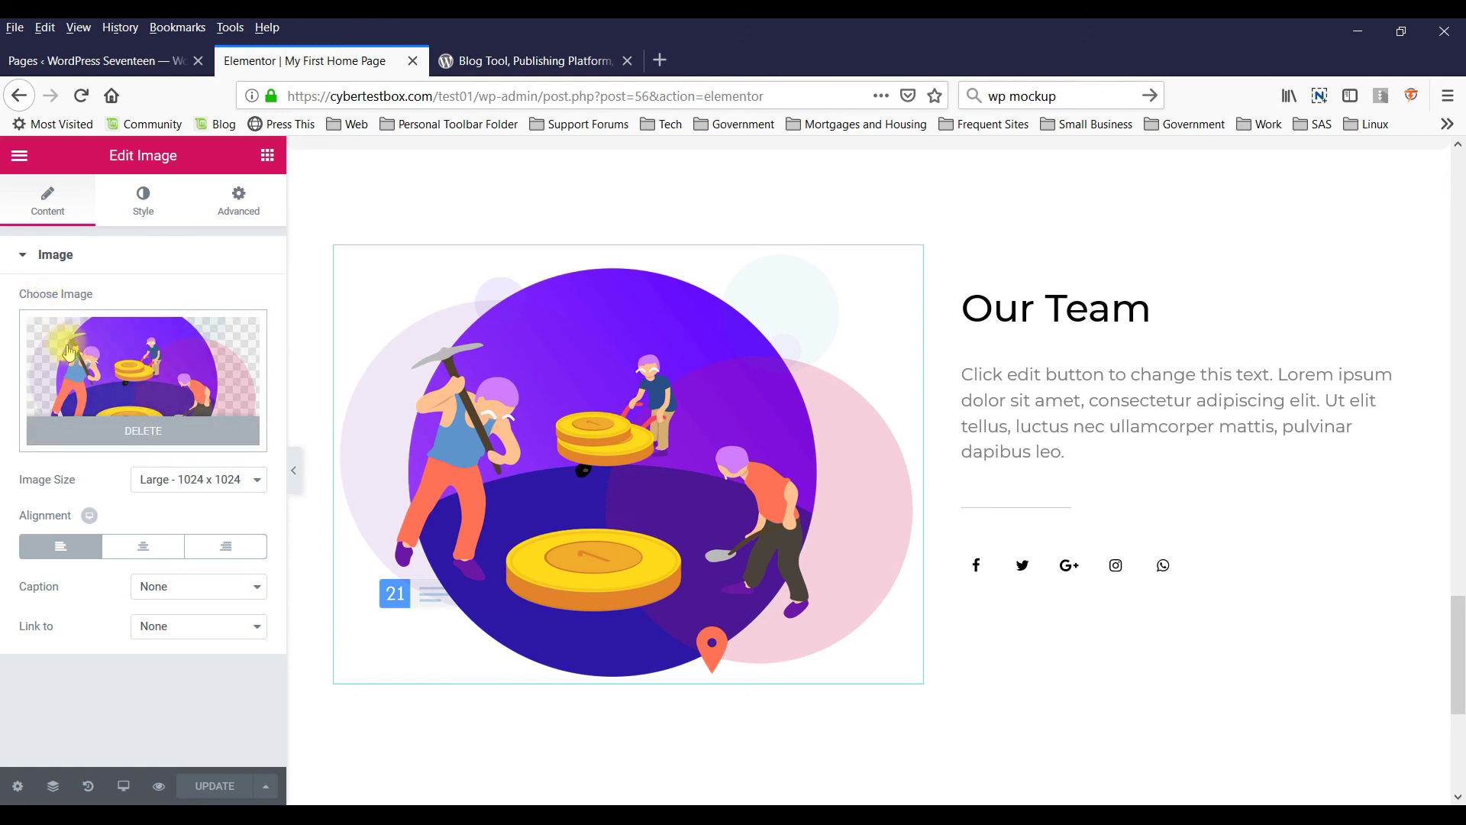
{"action": "left_click", "coordinate": [191, 587]}
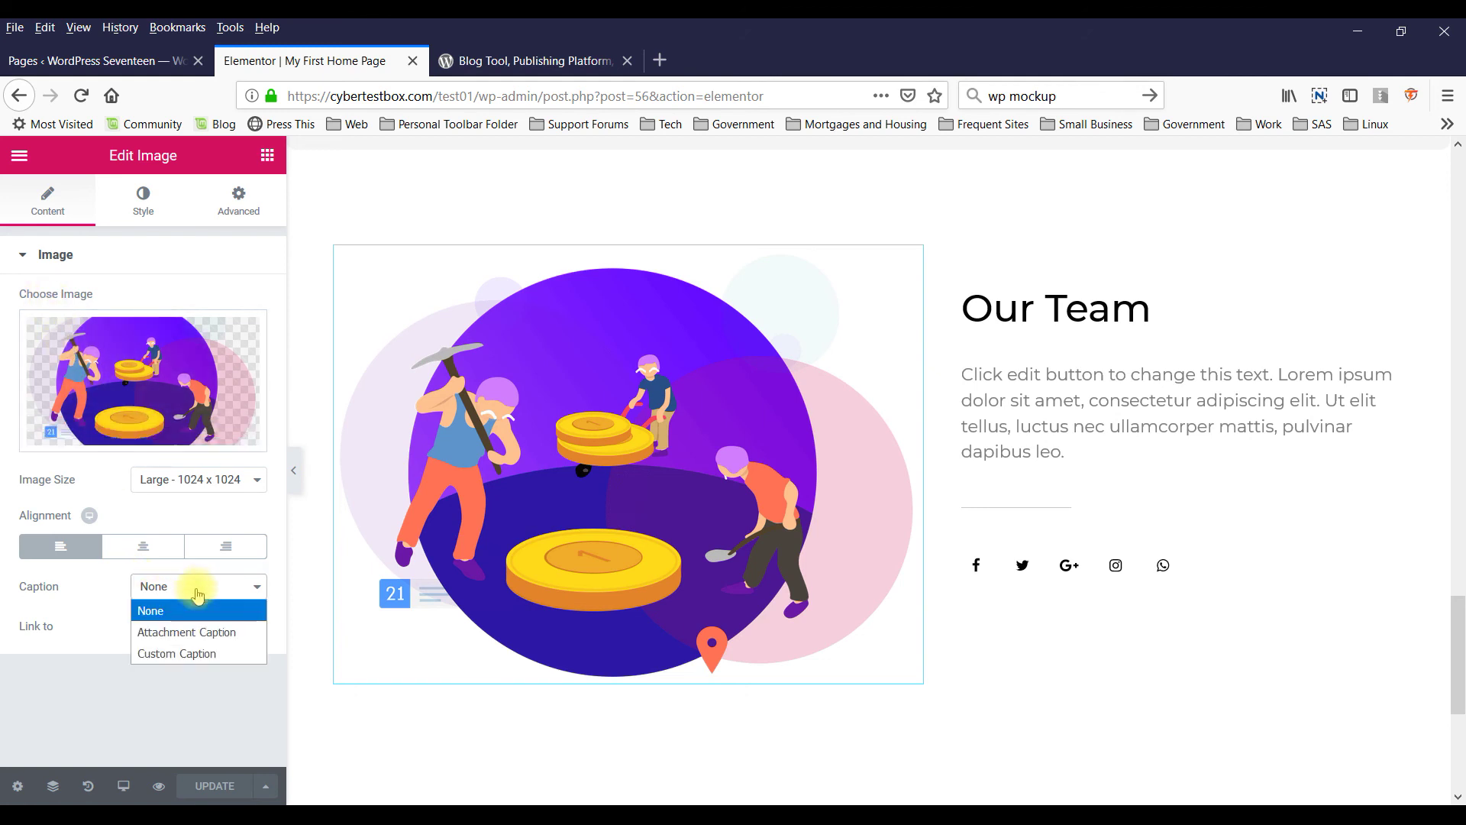
{"action": "left_click", "coordinate": [204, 655]}
{"action": "left_click", "coordinate": [191, 627]}
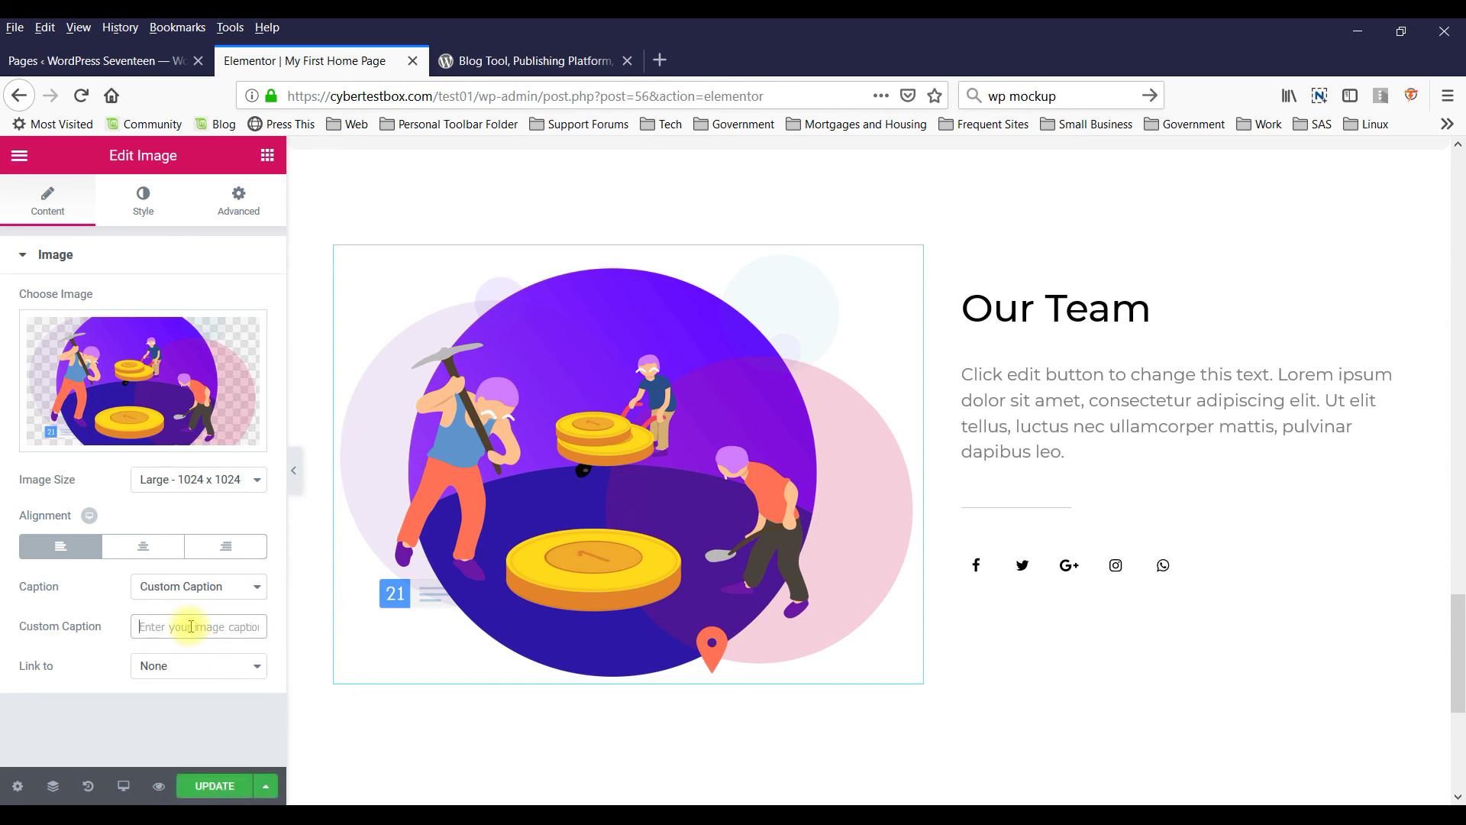
{"action": "type", "text": "Our Team Picture"}
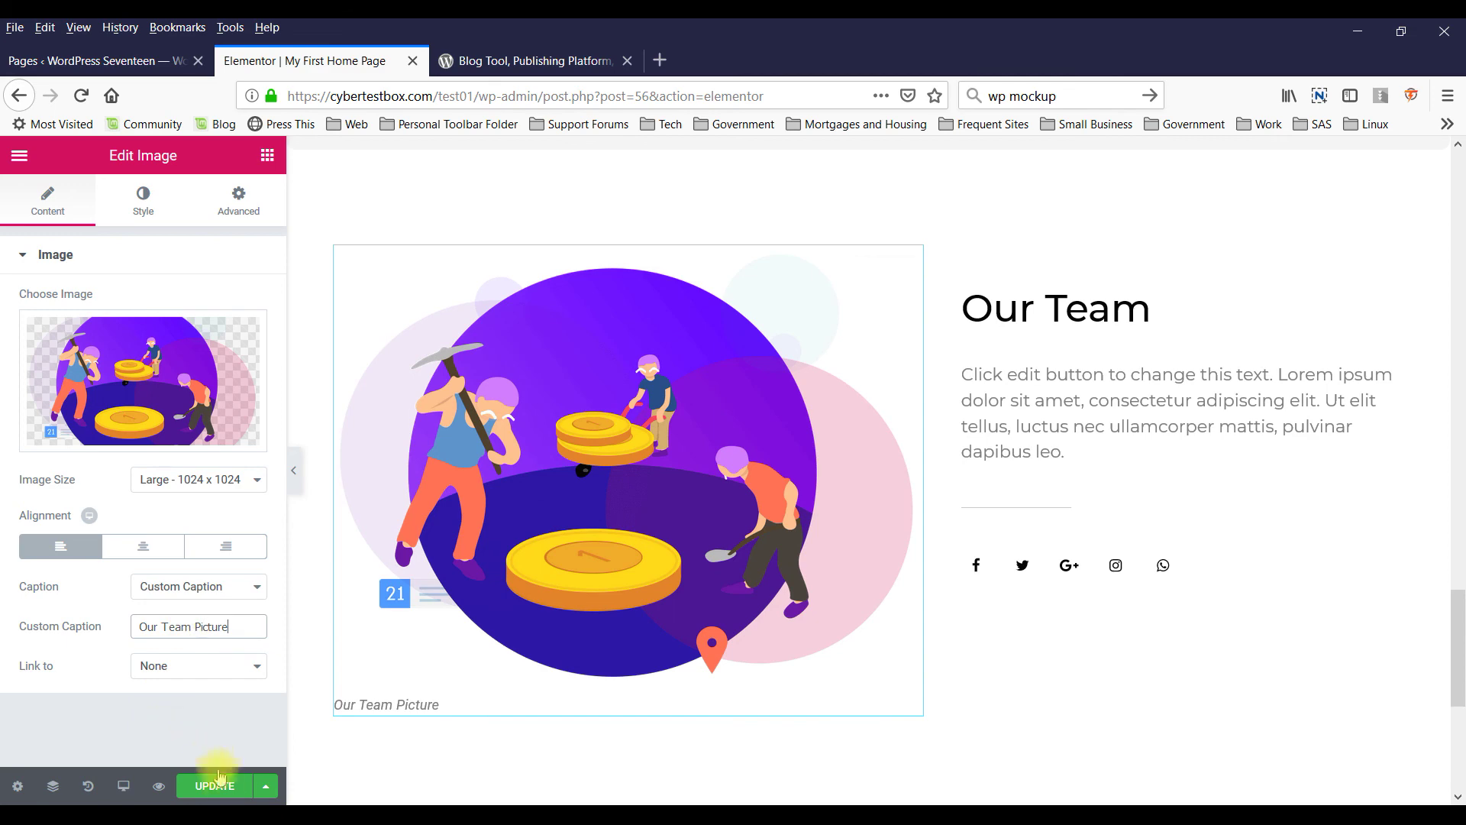
{"action": "left_click", "coordinate": [212, 785]}
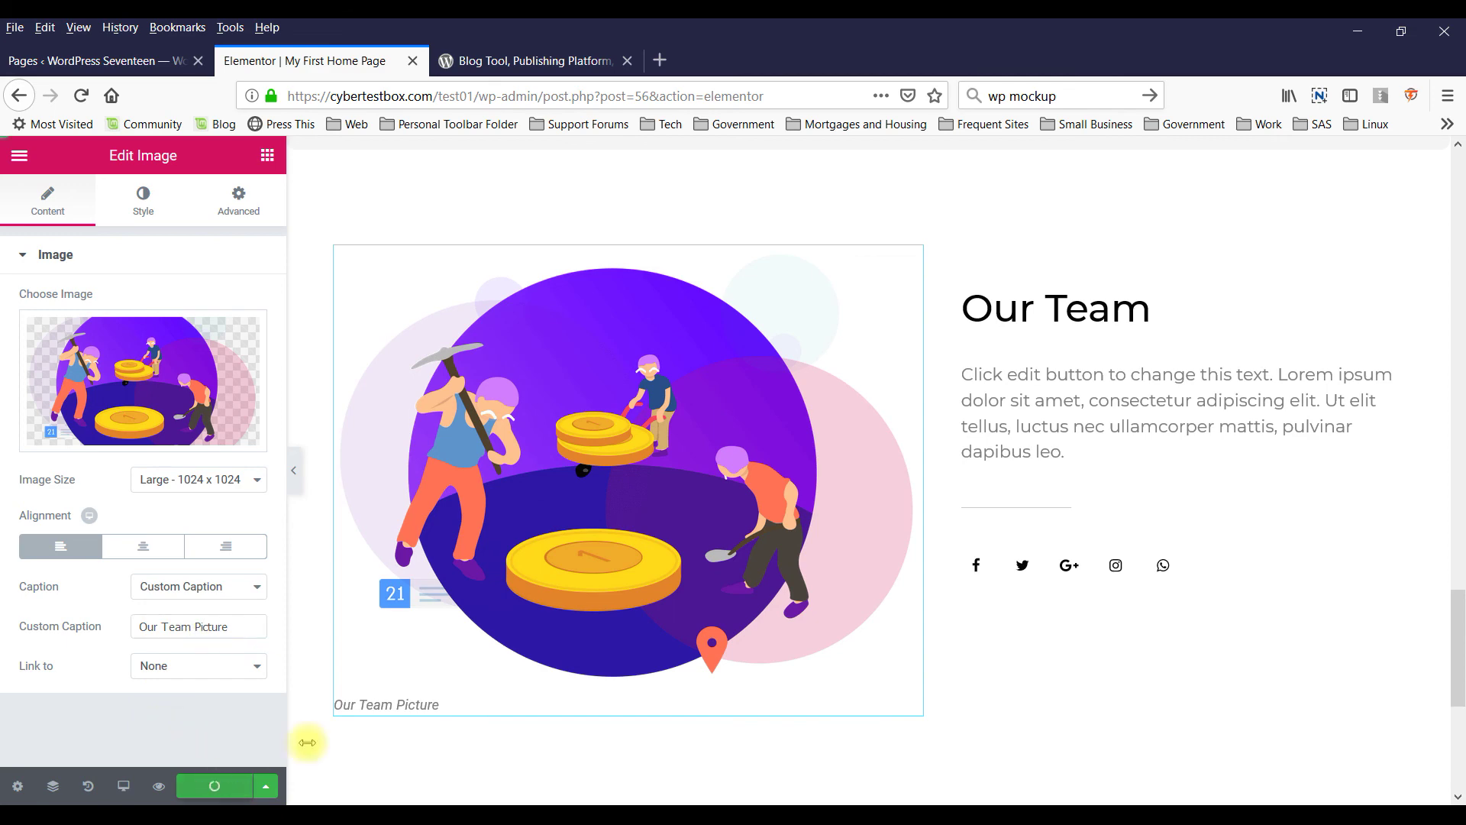
- Open the Edit Image Box settings for the first feature box in the row
{"action": "scroll", "coordinate": [519, 511], "scroll_direction": "down", "scroll_amount": 3}
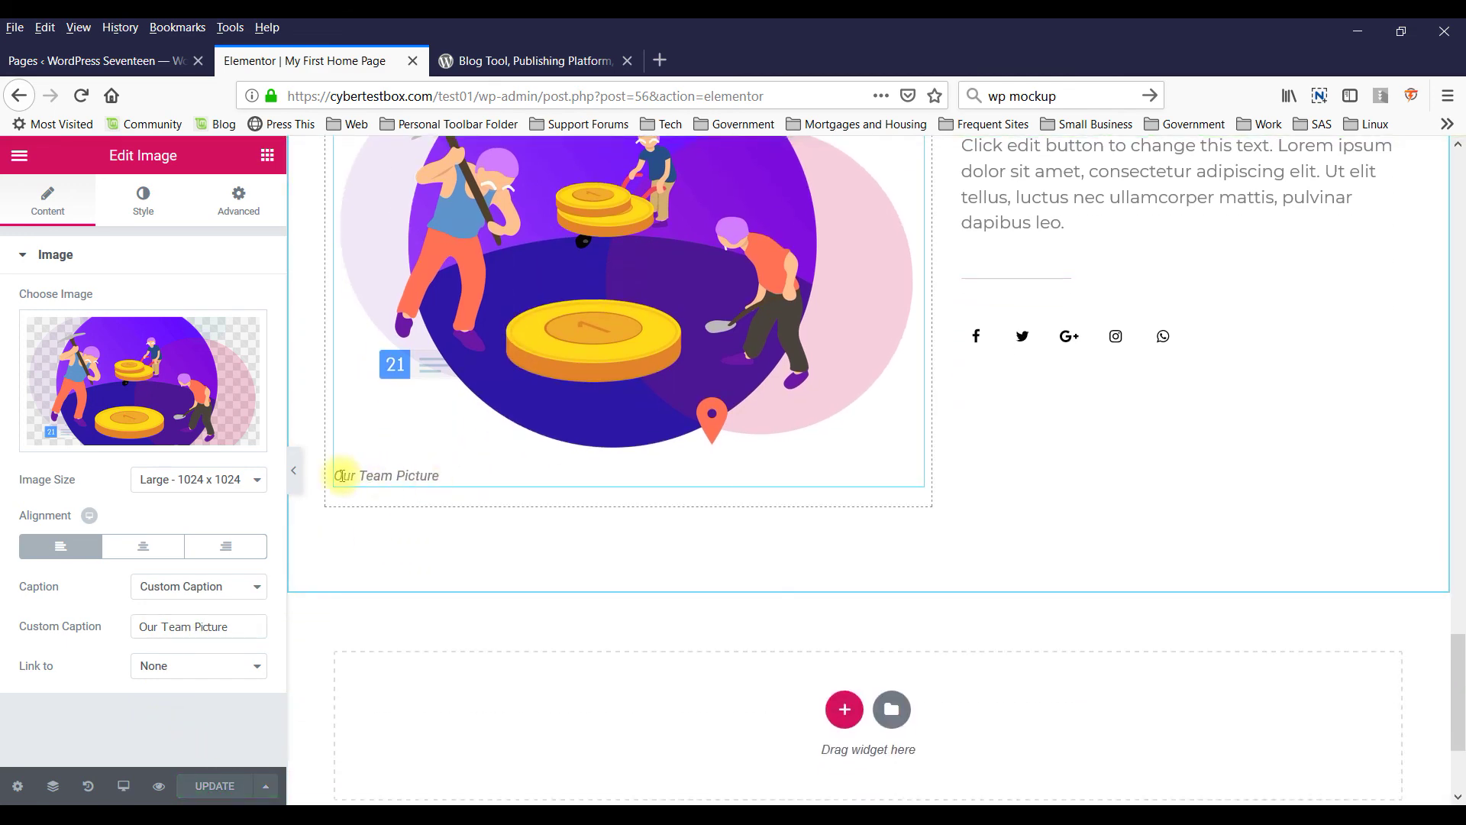
{"action": "scroll", "coordinate": [406, 477], "scroll_direction": "up", "scroll_amount": 8}
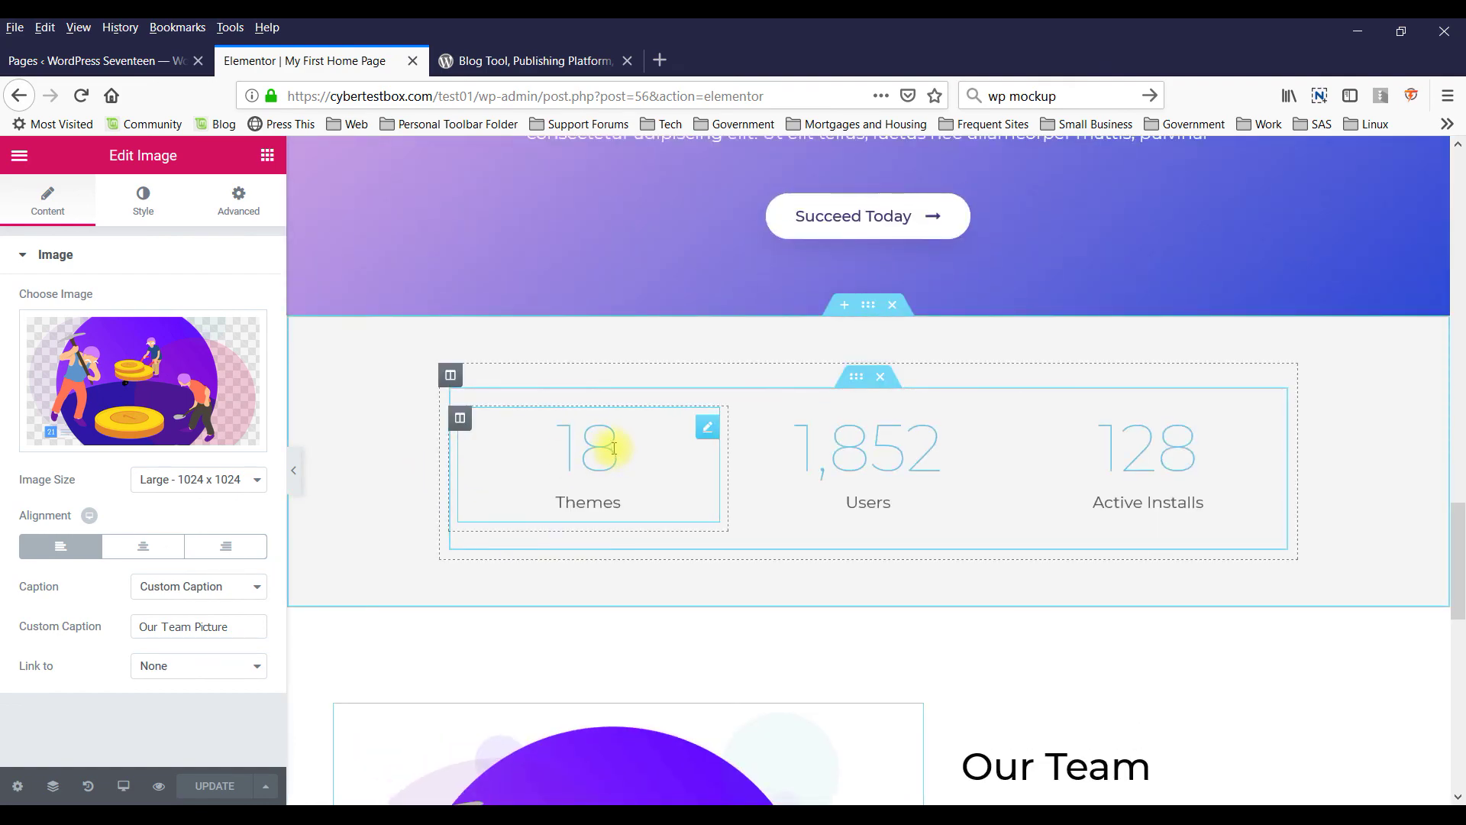
{"action": "scroll", "coordinate": [608, 439], "scroll_direction": "up", "scroll_amount": 15}
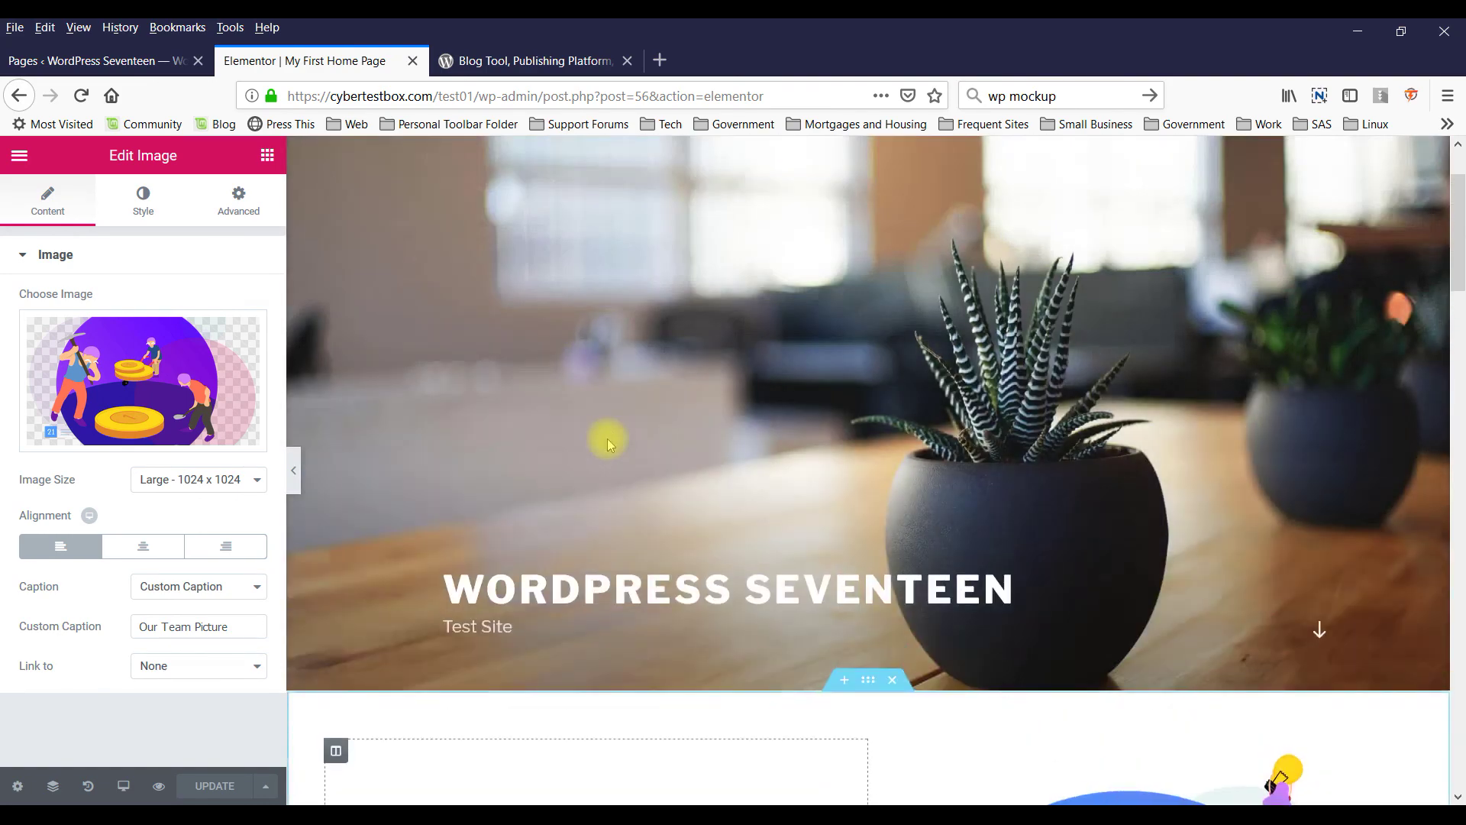
{"action": "scroll", "coordinate": [613, 439], "scroll_direction": "down", "scroll_amount": 15}
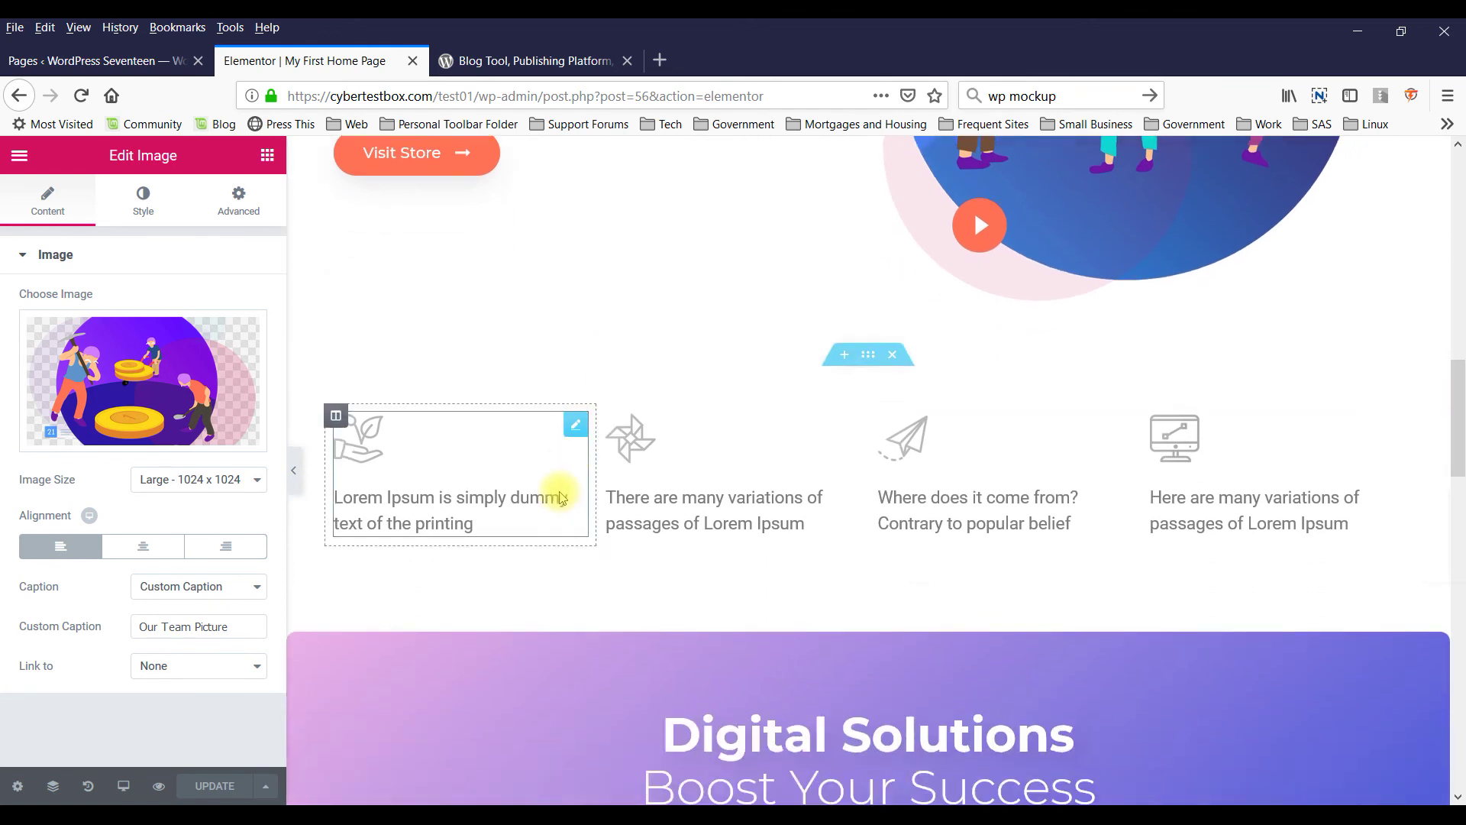
{"action": "left_click", "coordinate": [493, 418]}
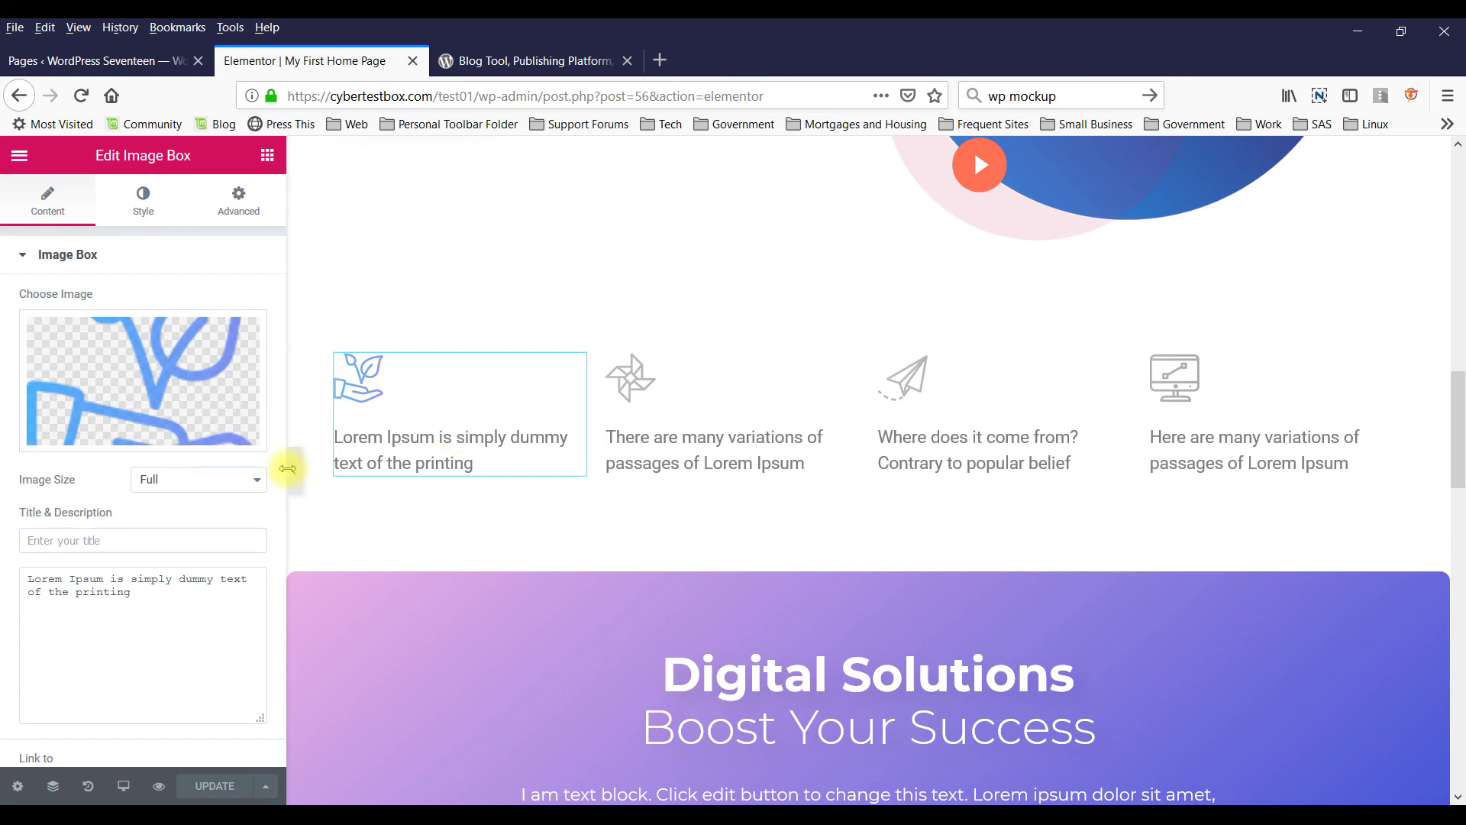
- Open Elementor's main hamburger menu
{"action": "scroll", "coordinate": [481, 452], "scroll_direction": "down", "scroll_amount": 10}
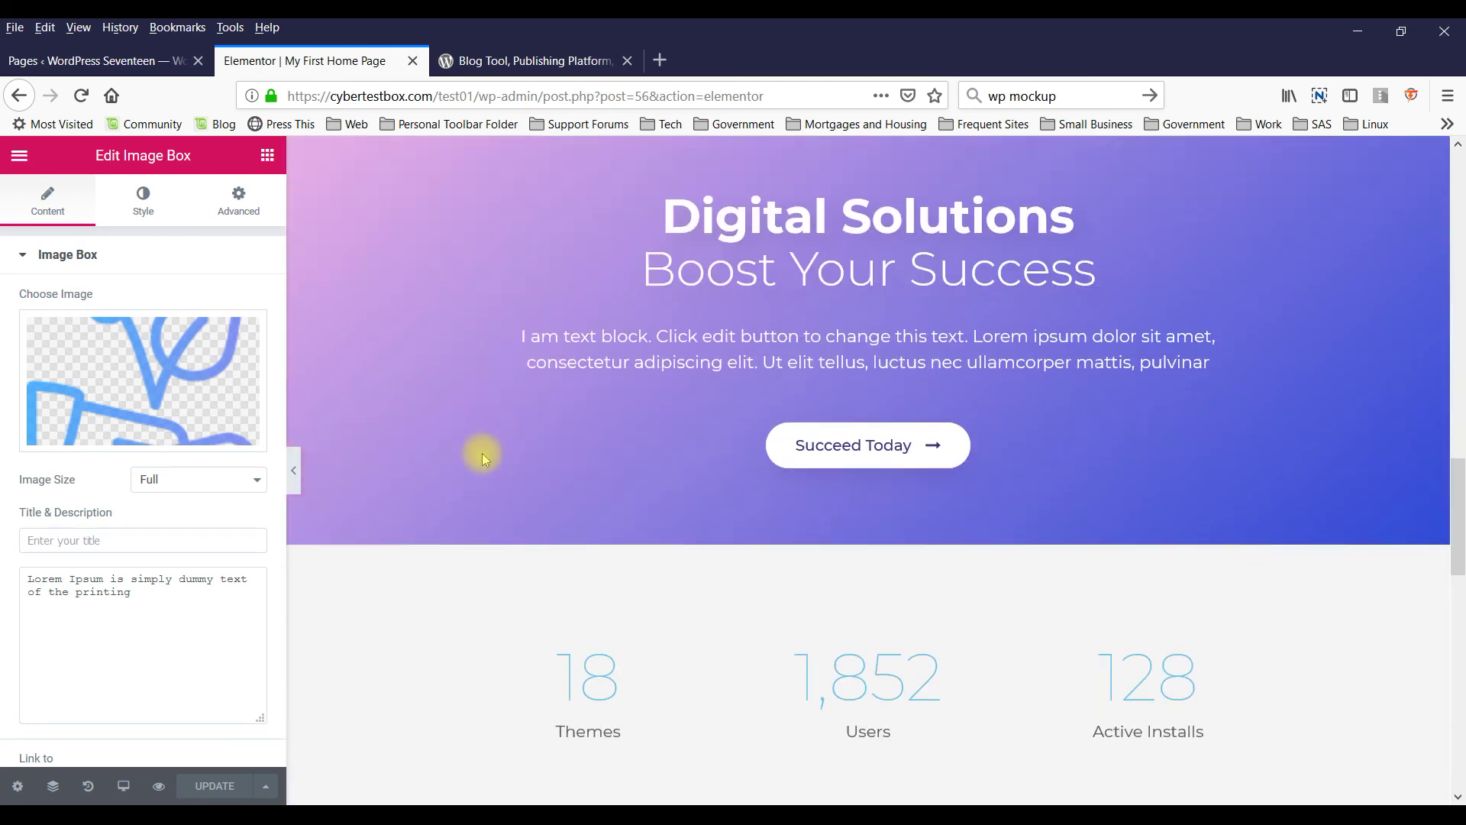
{"action": "scroll", "coordinate": [458, 429], "scroll_direction": "up", "scroll_amount": 6}
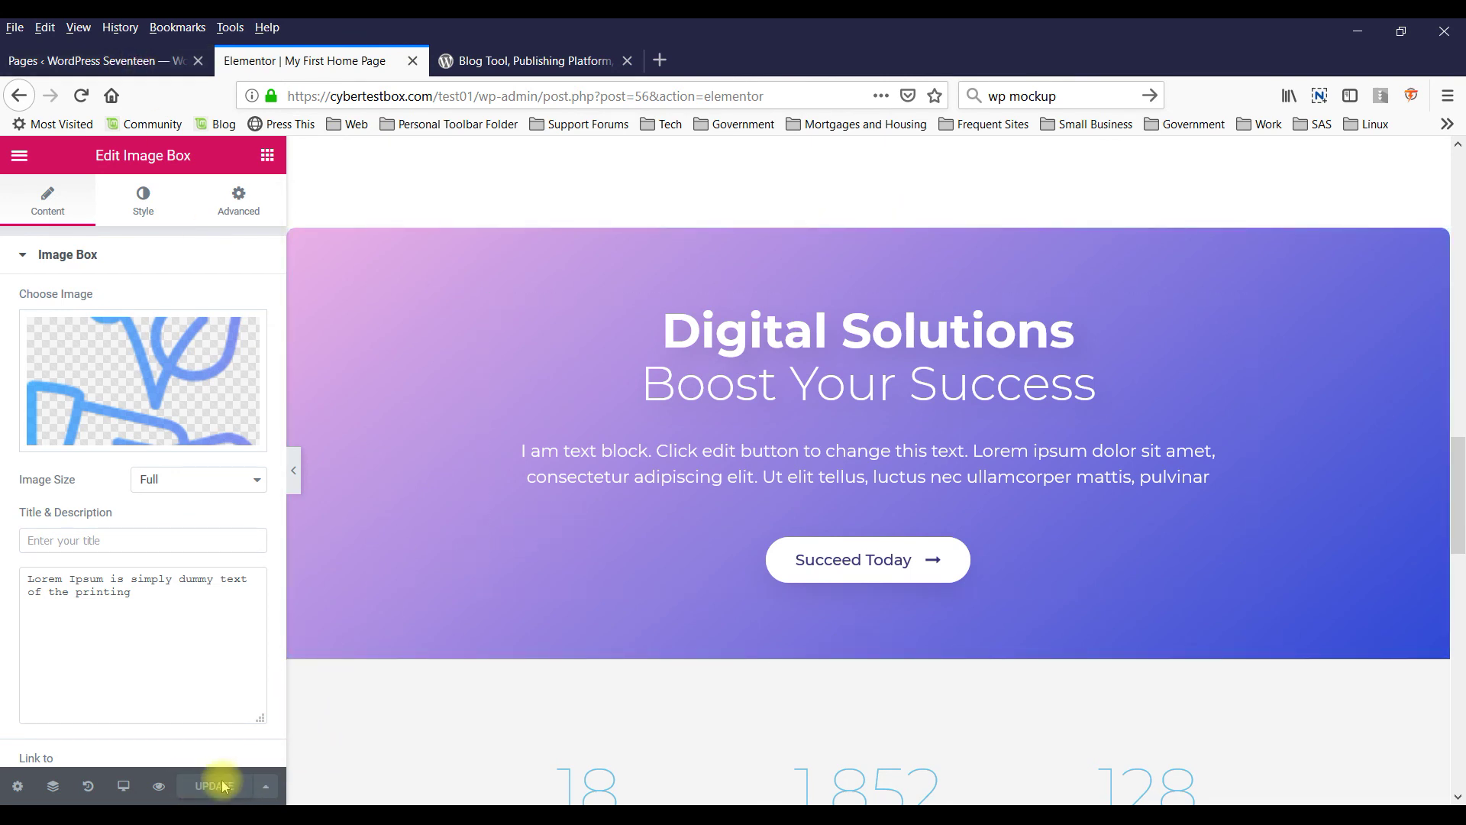
{"action": "left_click", "coordinate": [19, 158]}
- Exit Elementor to the dashboard and browse the live page showing the pet store edits
{"action": "left_click", "coordinate": [147, 648]}
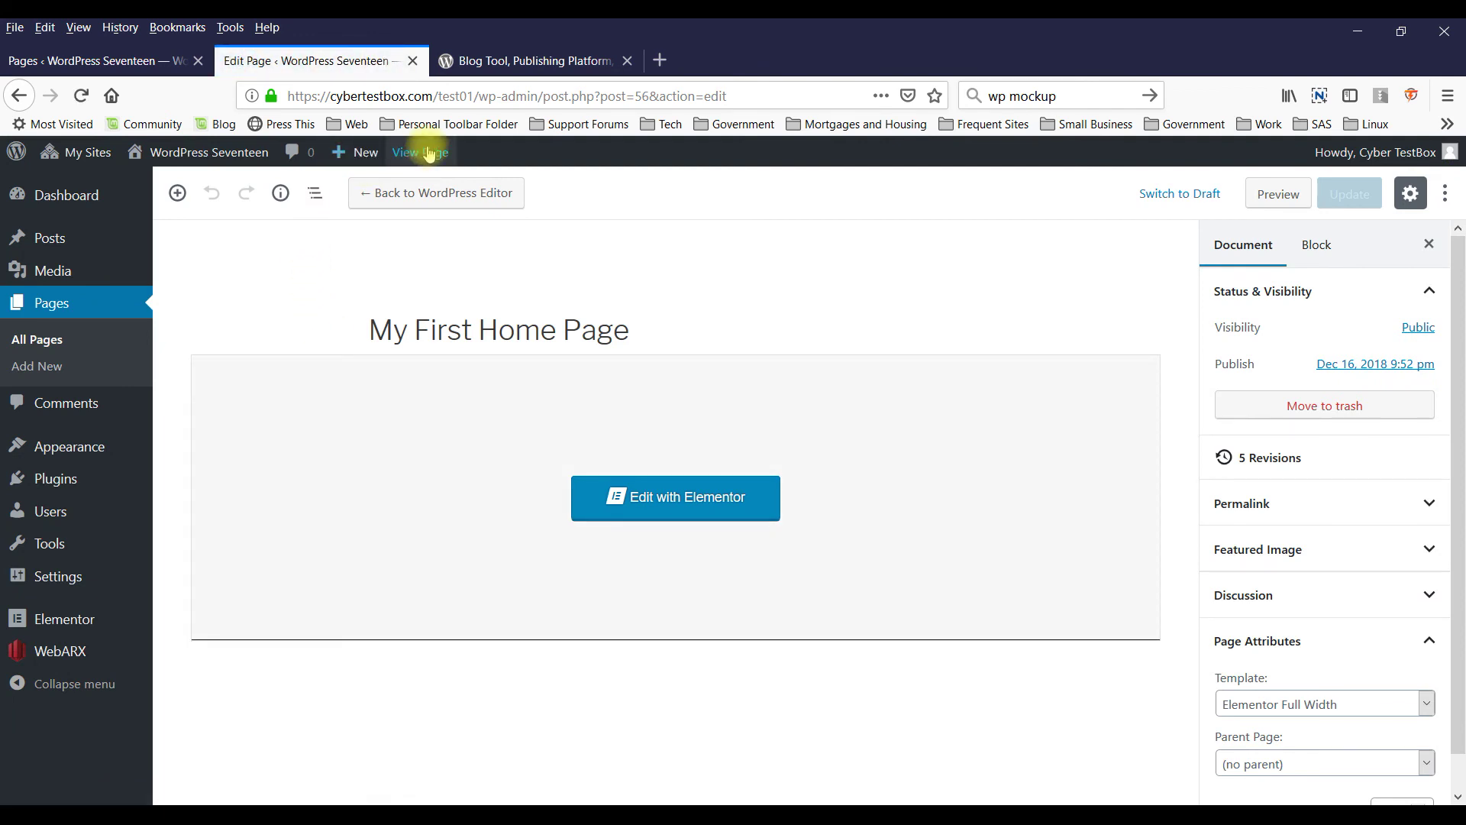
{"action": "left_click", "coordinate": [439, 153]}
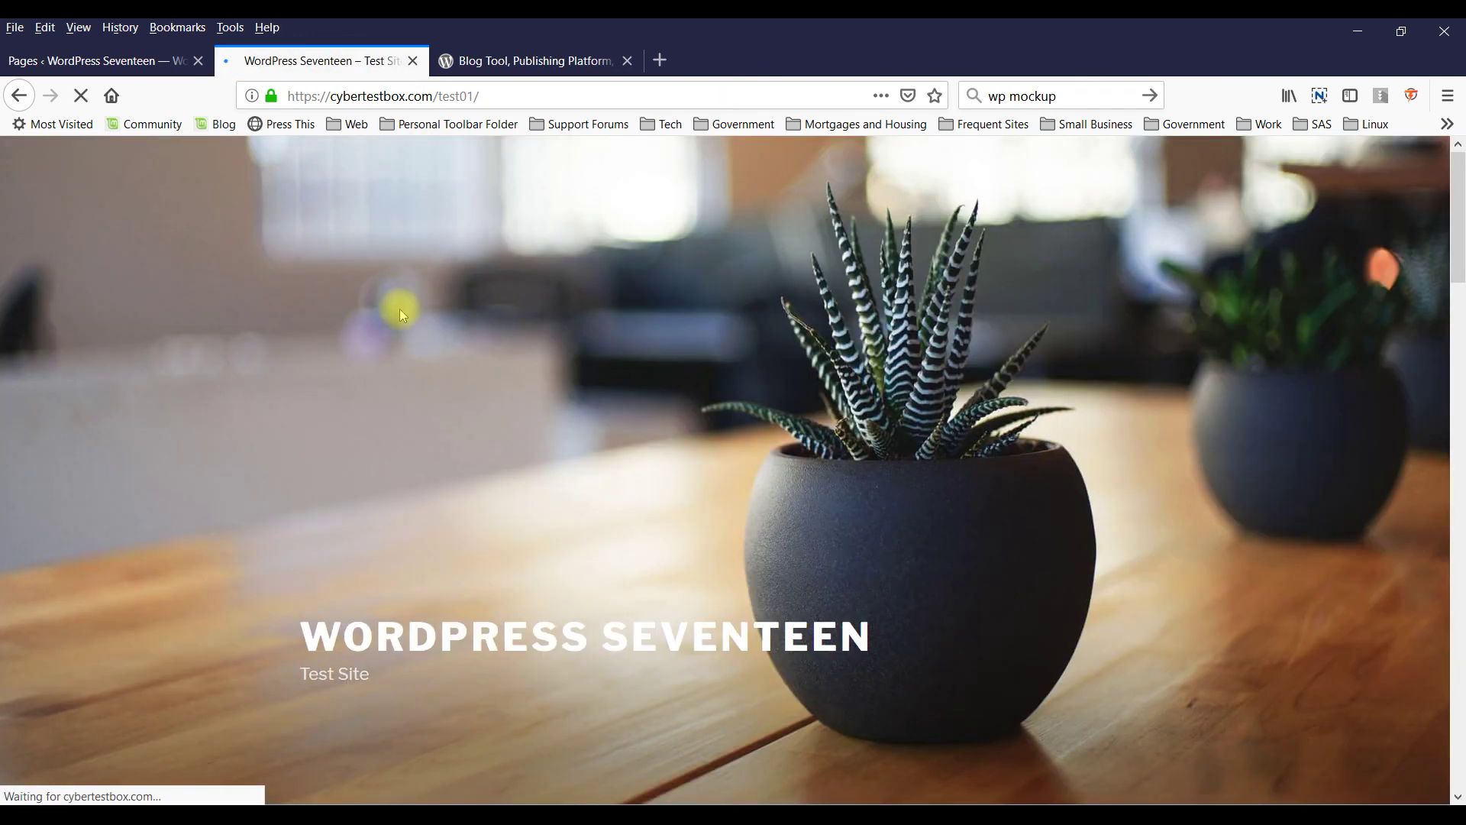
{"action": "scroll", "coordinate": [392, 321], "scroll_direction": "down", "scroll_amount": 10}
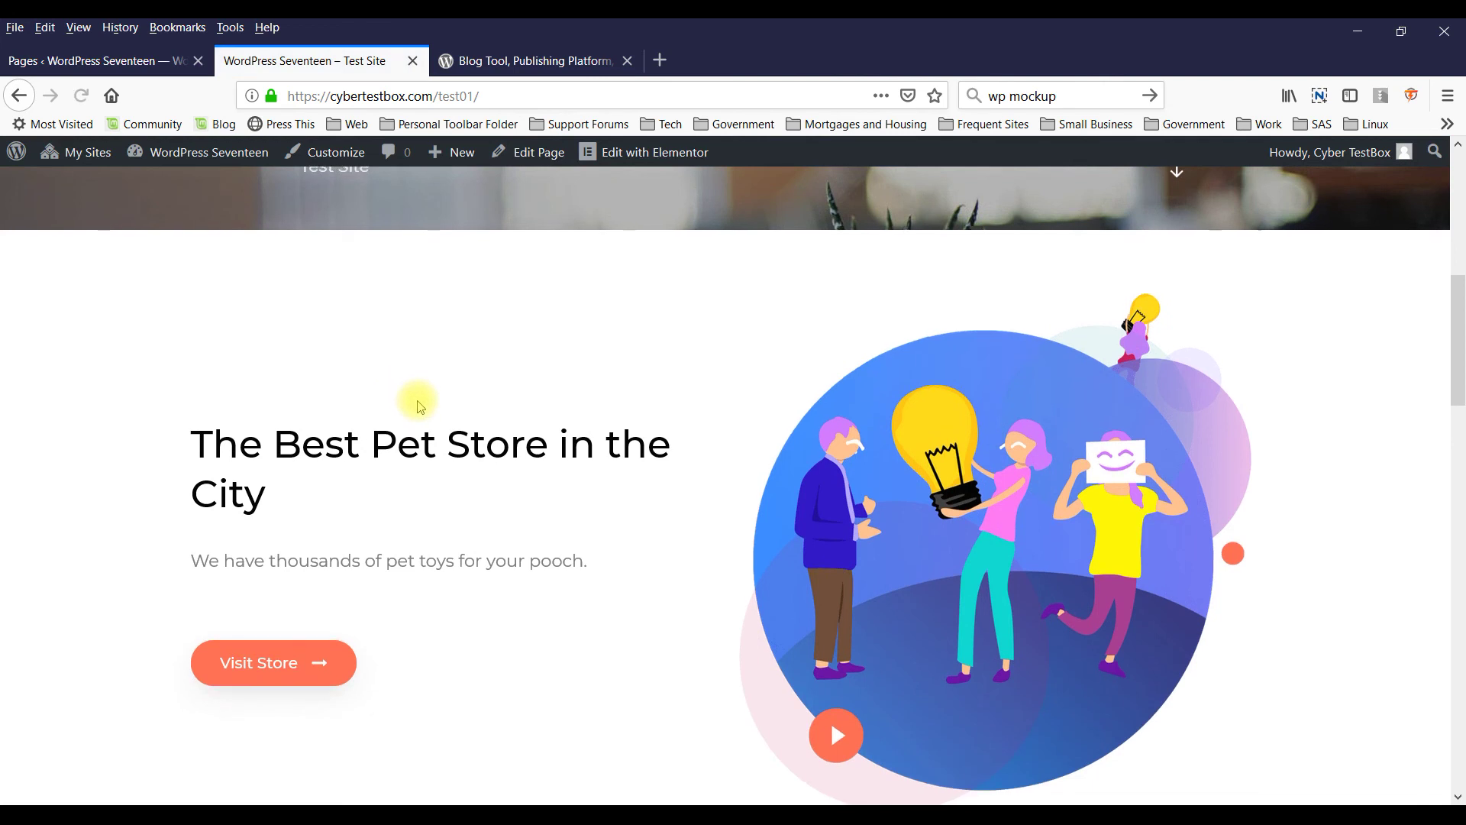
{"action": "scroll", "coordinate": [439, 415], "scroll_direction": "down", "scroll_amount": 2}
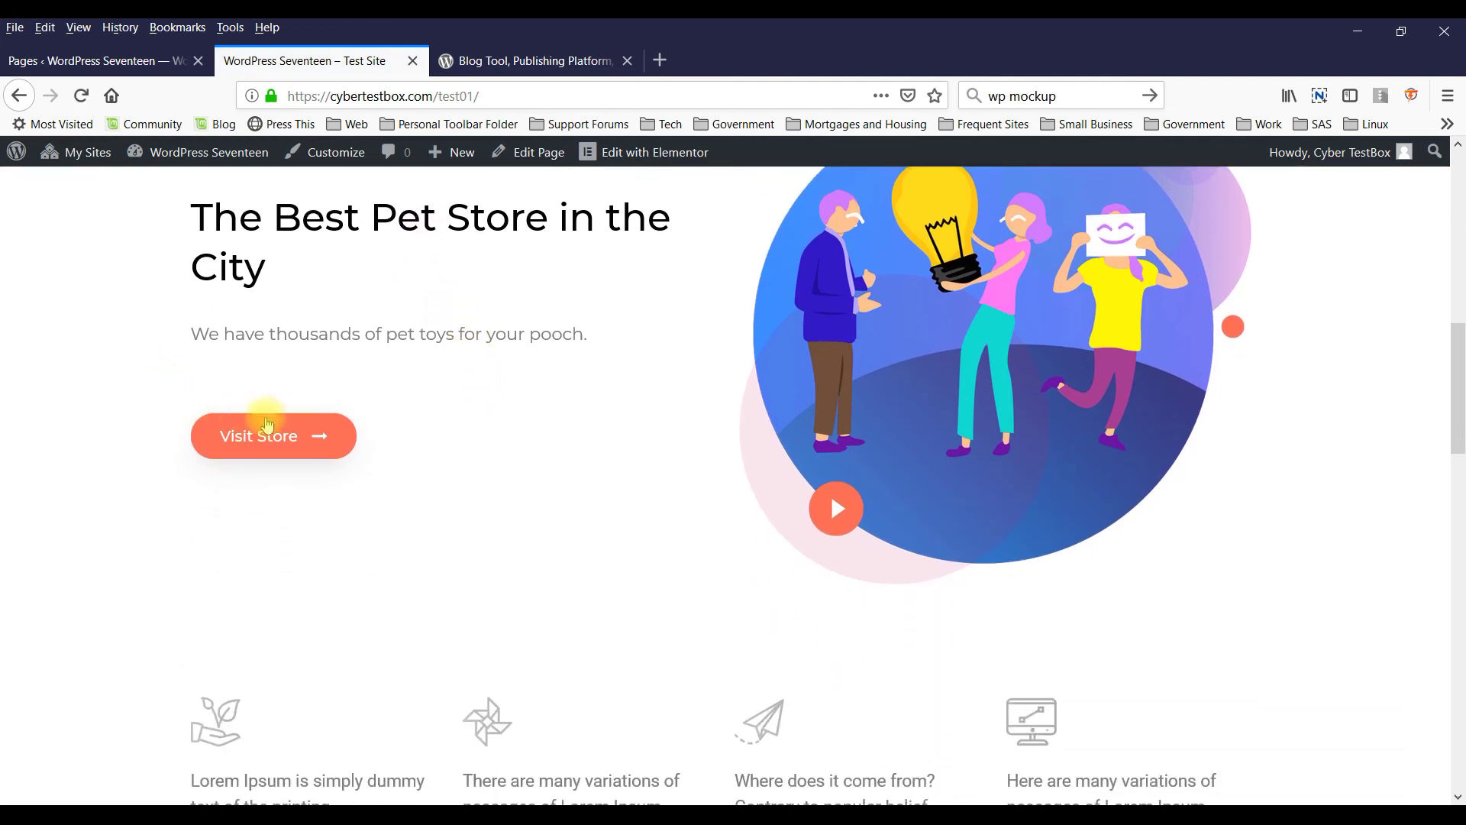
{"action": "scroll", "coordinate": [328, 428], "scroll_direction": "down", "scroll_amount": 2}
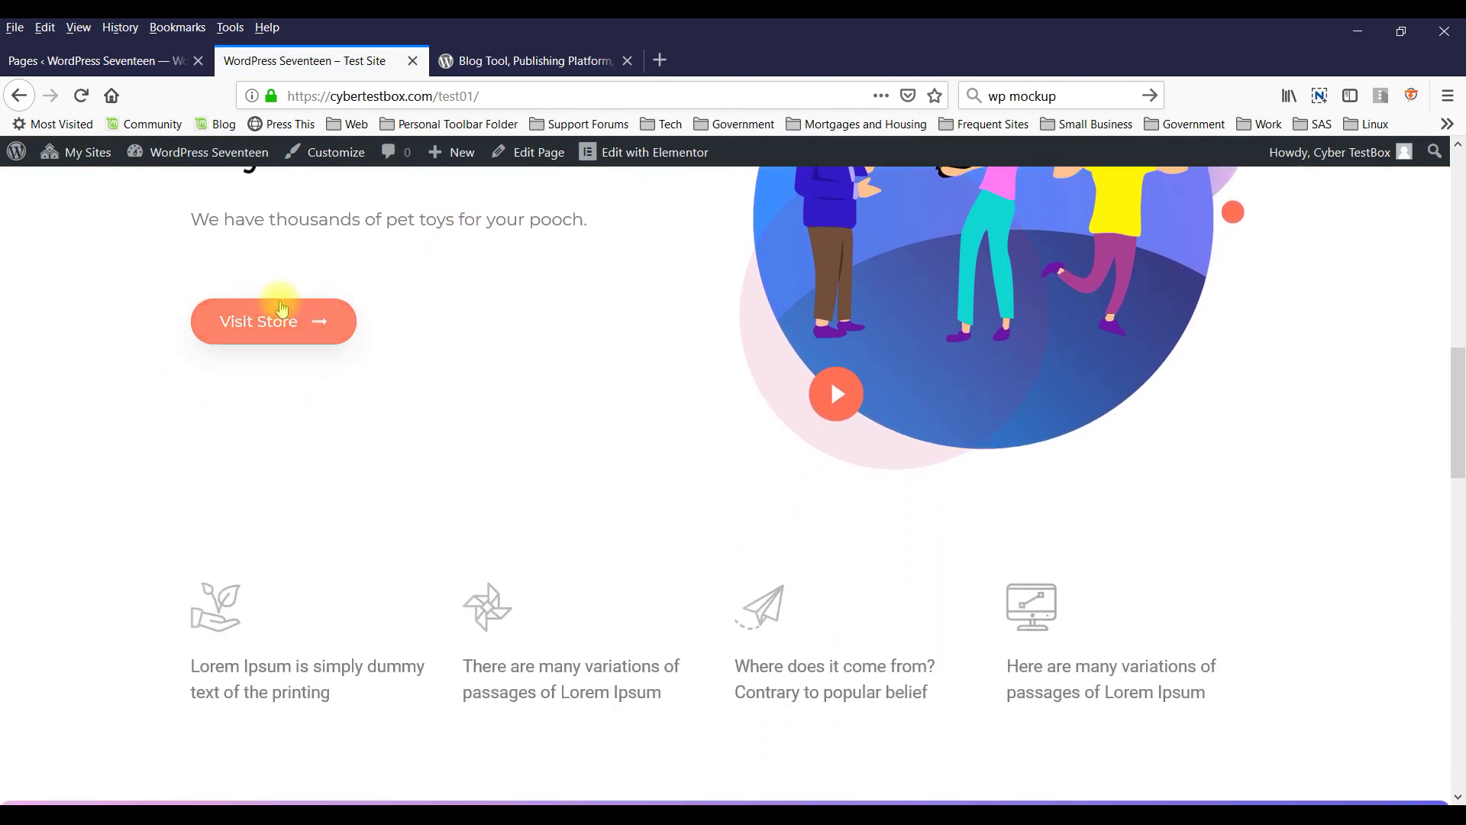
{"action": "scroll", "coordinate": [282, 306], "scroll_direction": "up", "scroll_amount": 1}
{"action": "scroll", "coordinate": [290, 285], "scroll_direction": "up", "scroll_amount": 5}
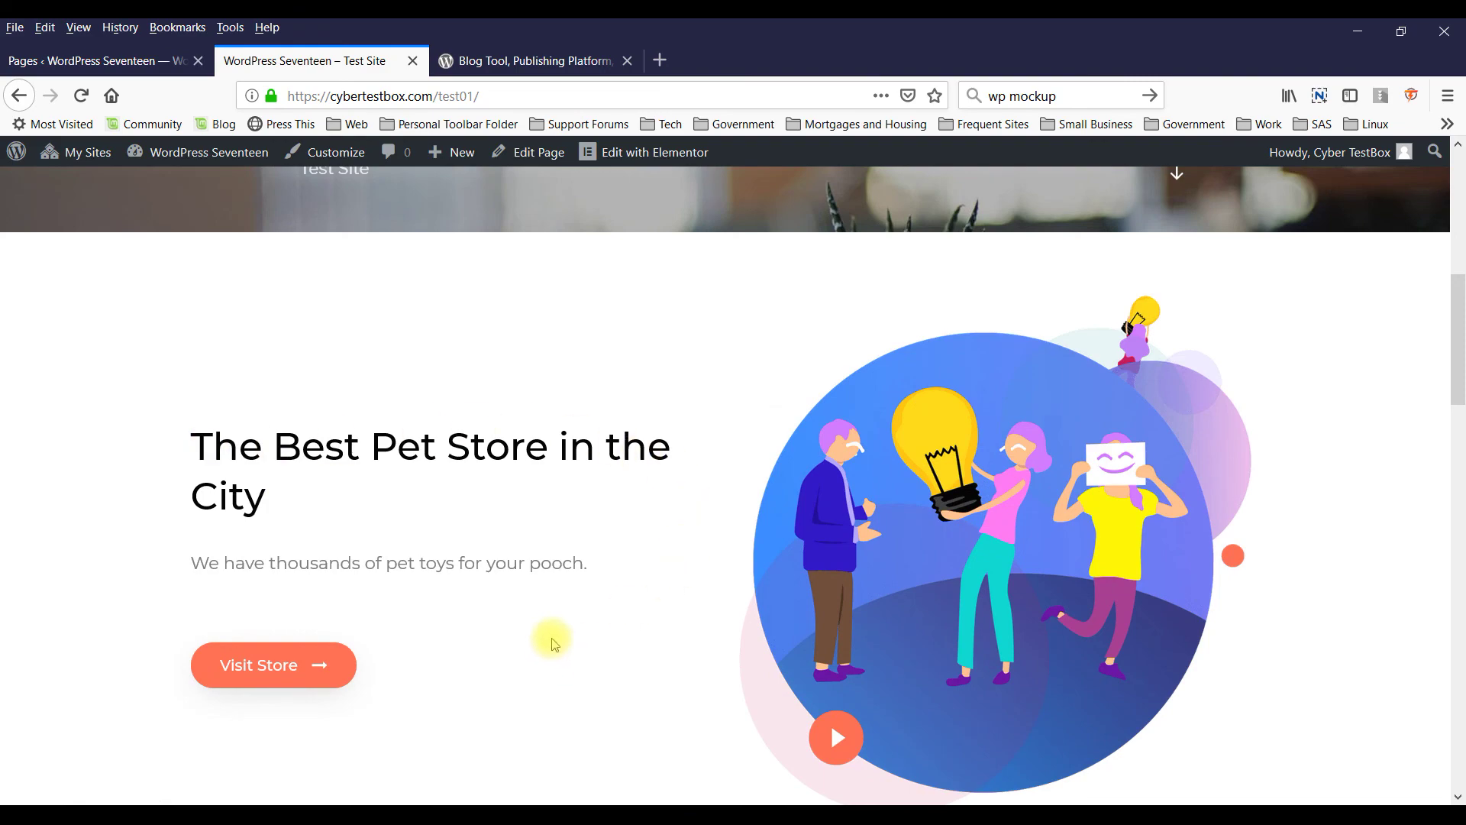
{"action": "scroll", "coordinate": [550, 638], "scroll_direction": "down", "scroll_amount": 10}
{"action": "scroll", "coordinate": [550, 629], "scroll_direction": "down", "scroll_amount": 20}
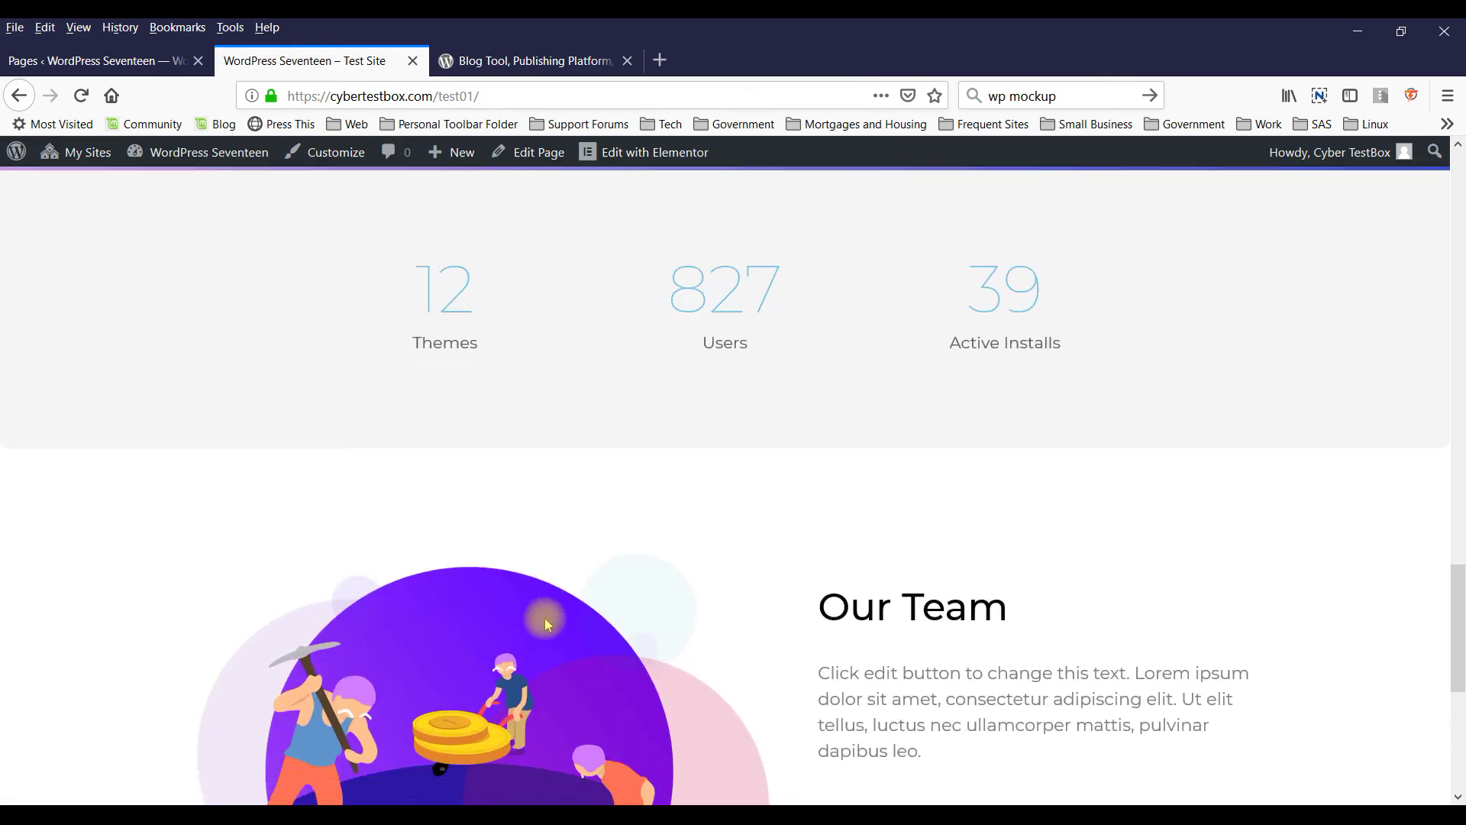
{"action": "scroll", "coordinate": [507, 530], "scroll_direction": "up", "scroll_amount": 20}
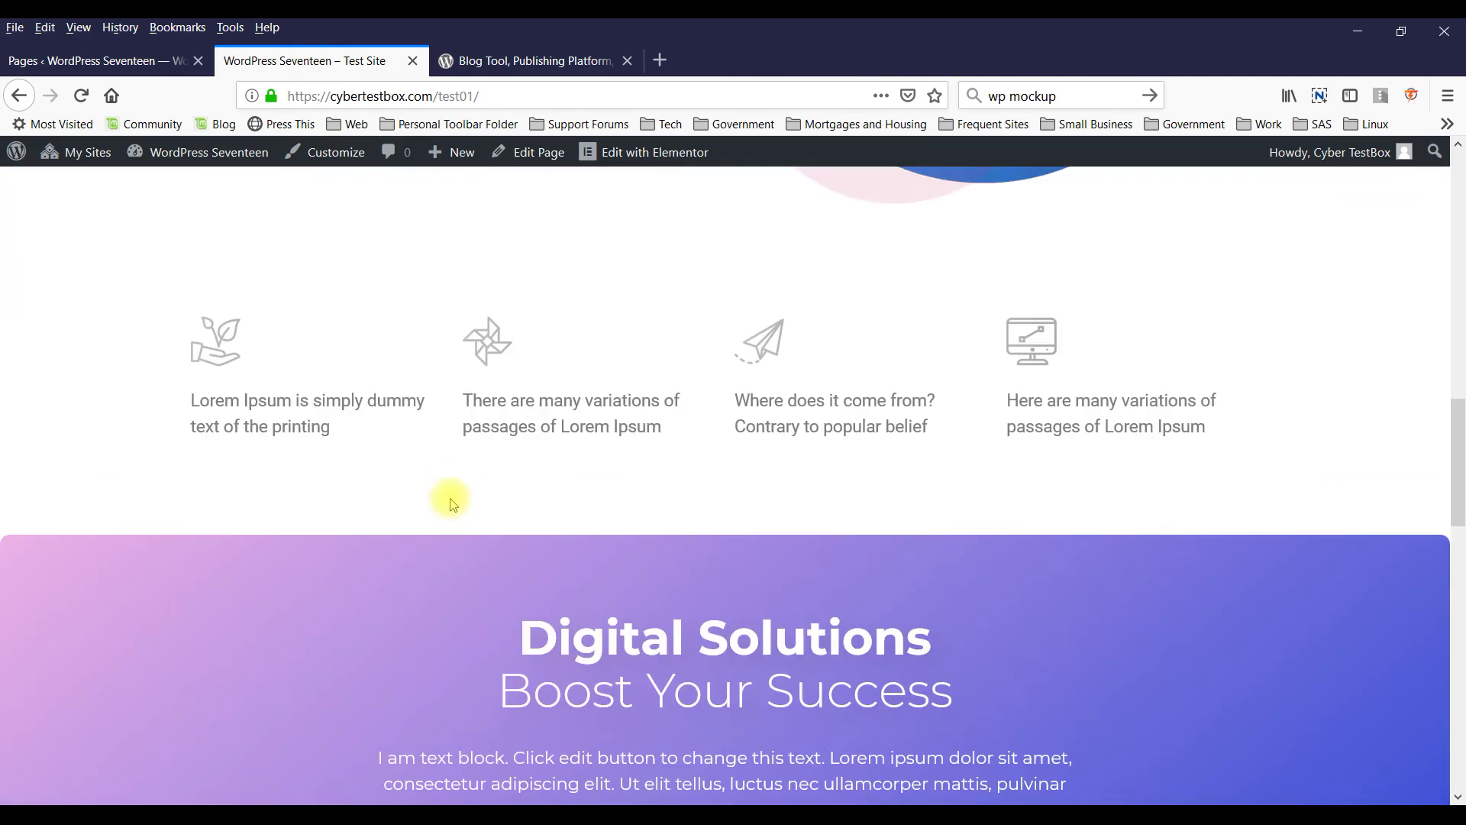
{"action": "scroll", "coordinate": [442, 477], "scroll_direction": "up", "scroll_amount": 7}
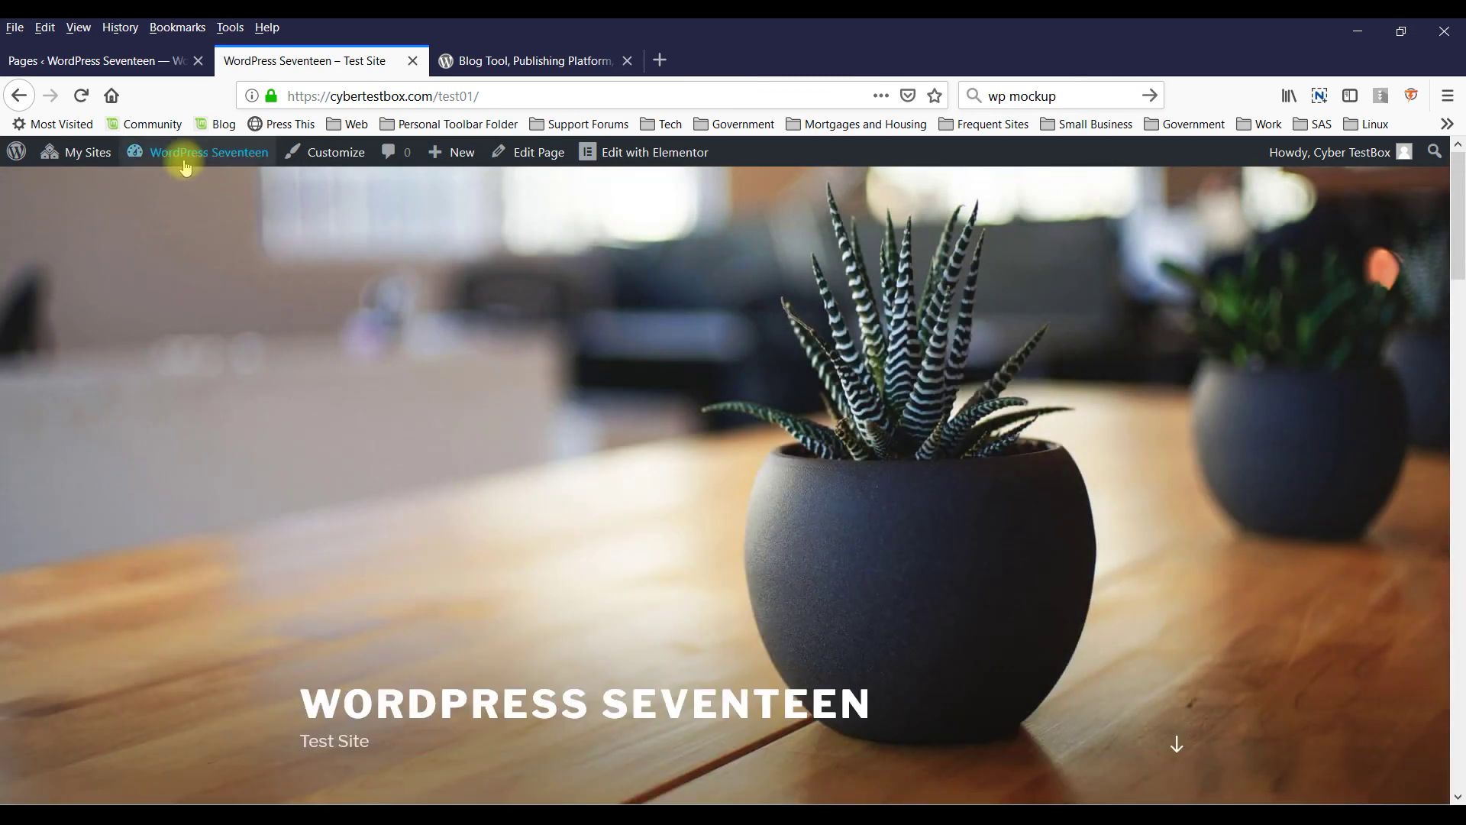
{"action": "mouse_move", "coordinate": [186, 166]}
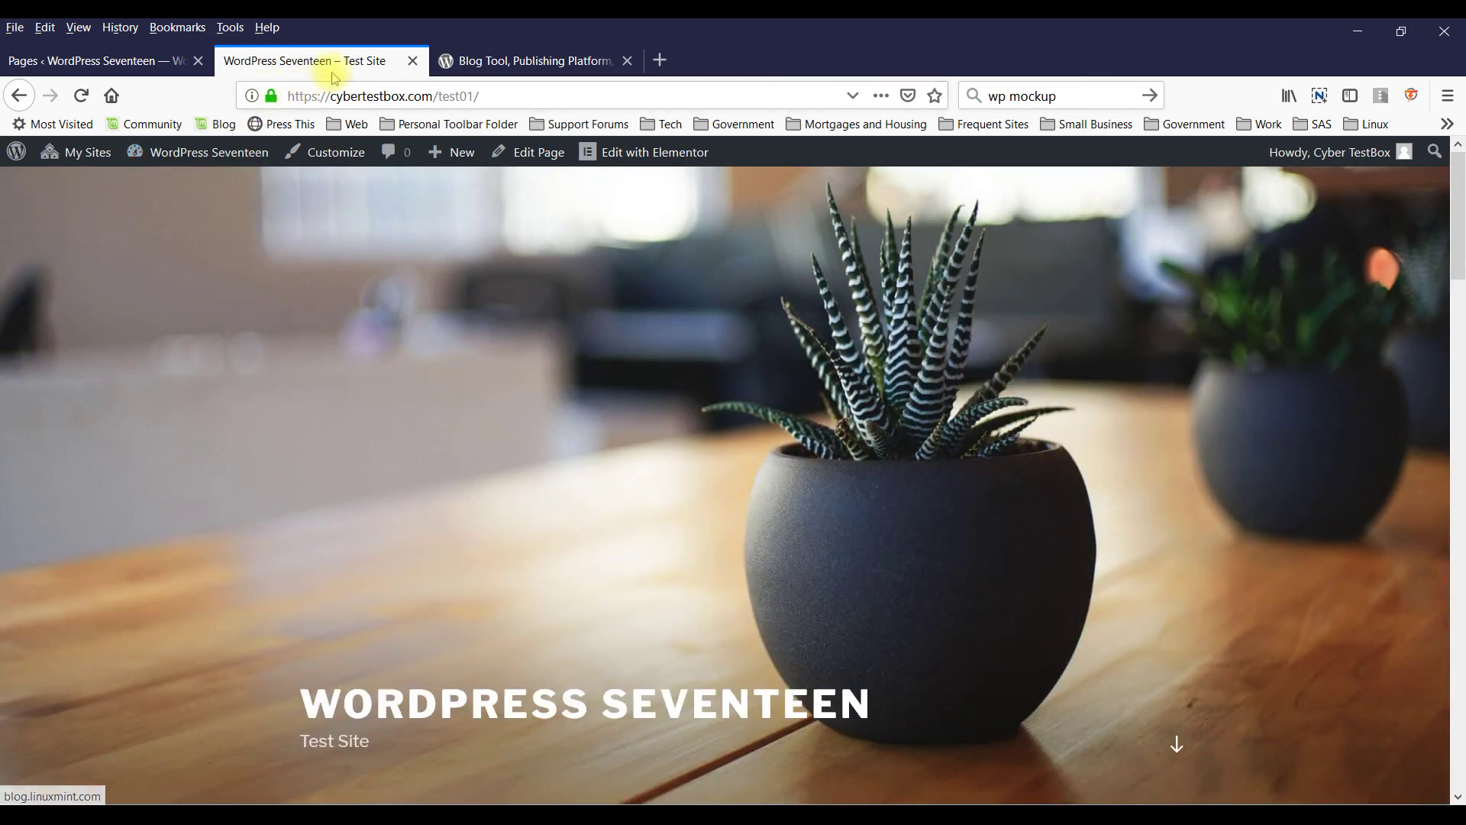